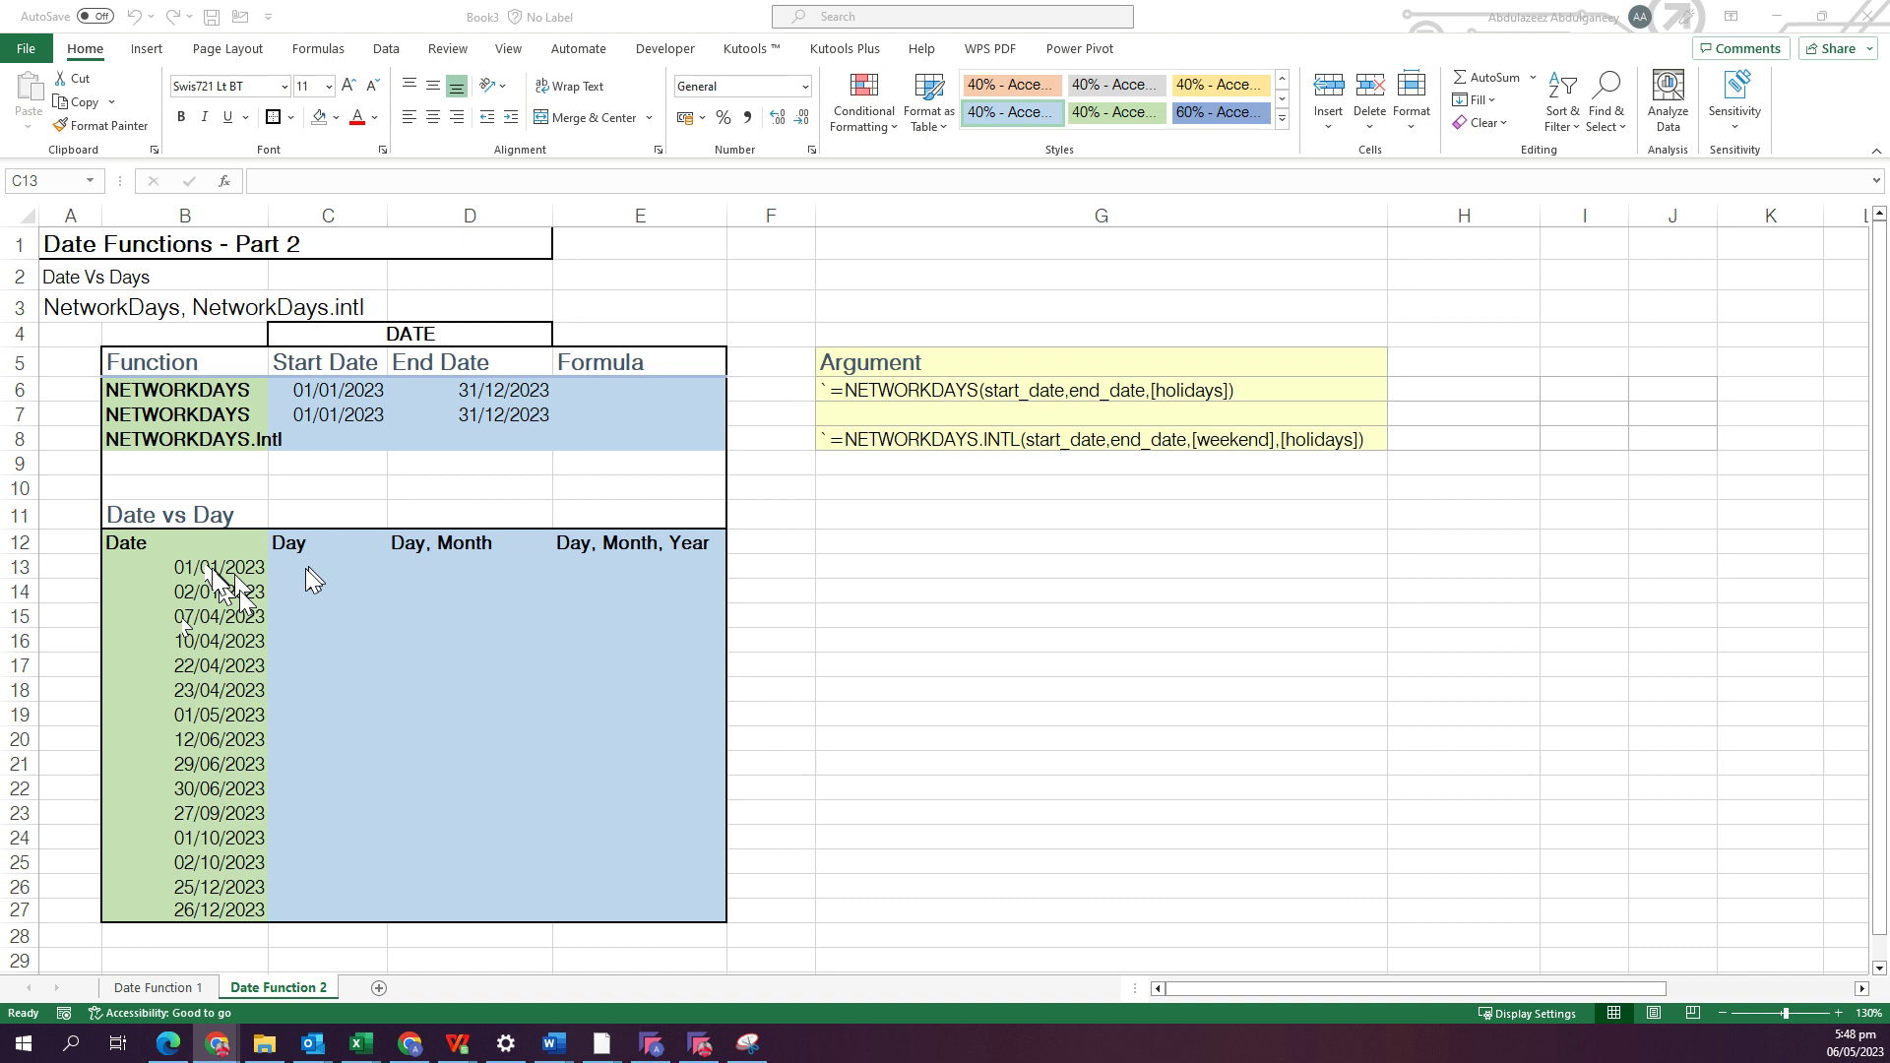
# Enter a formula in cell C13 of the Day column that references the date in B13.
pyautogui.click(320, 577)
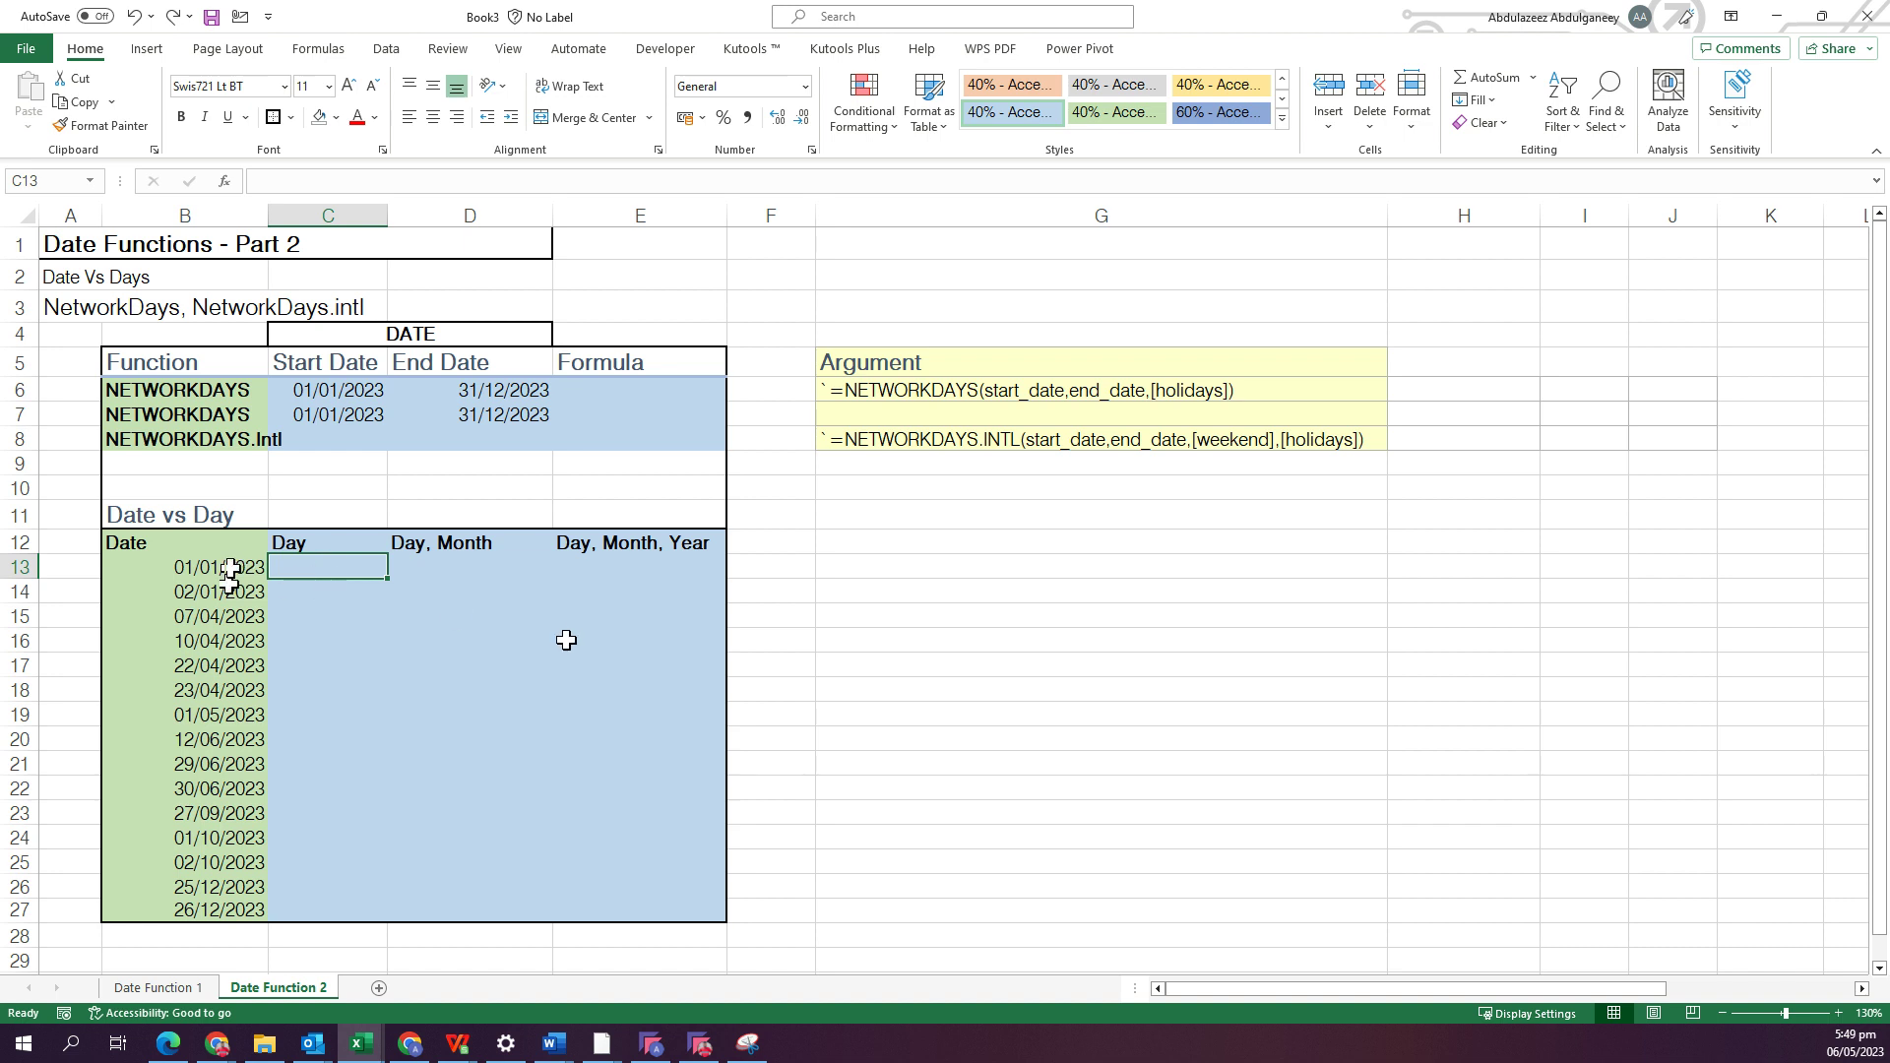
pyautogui.write('=')
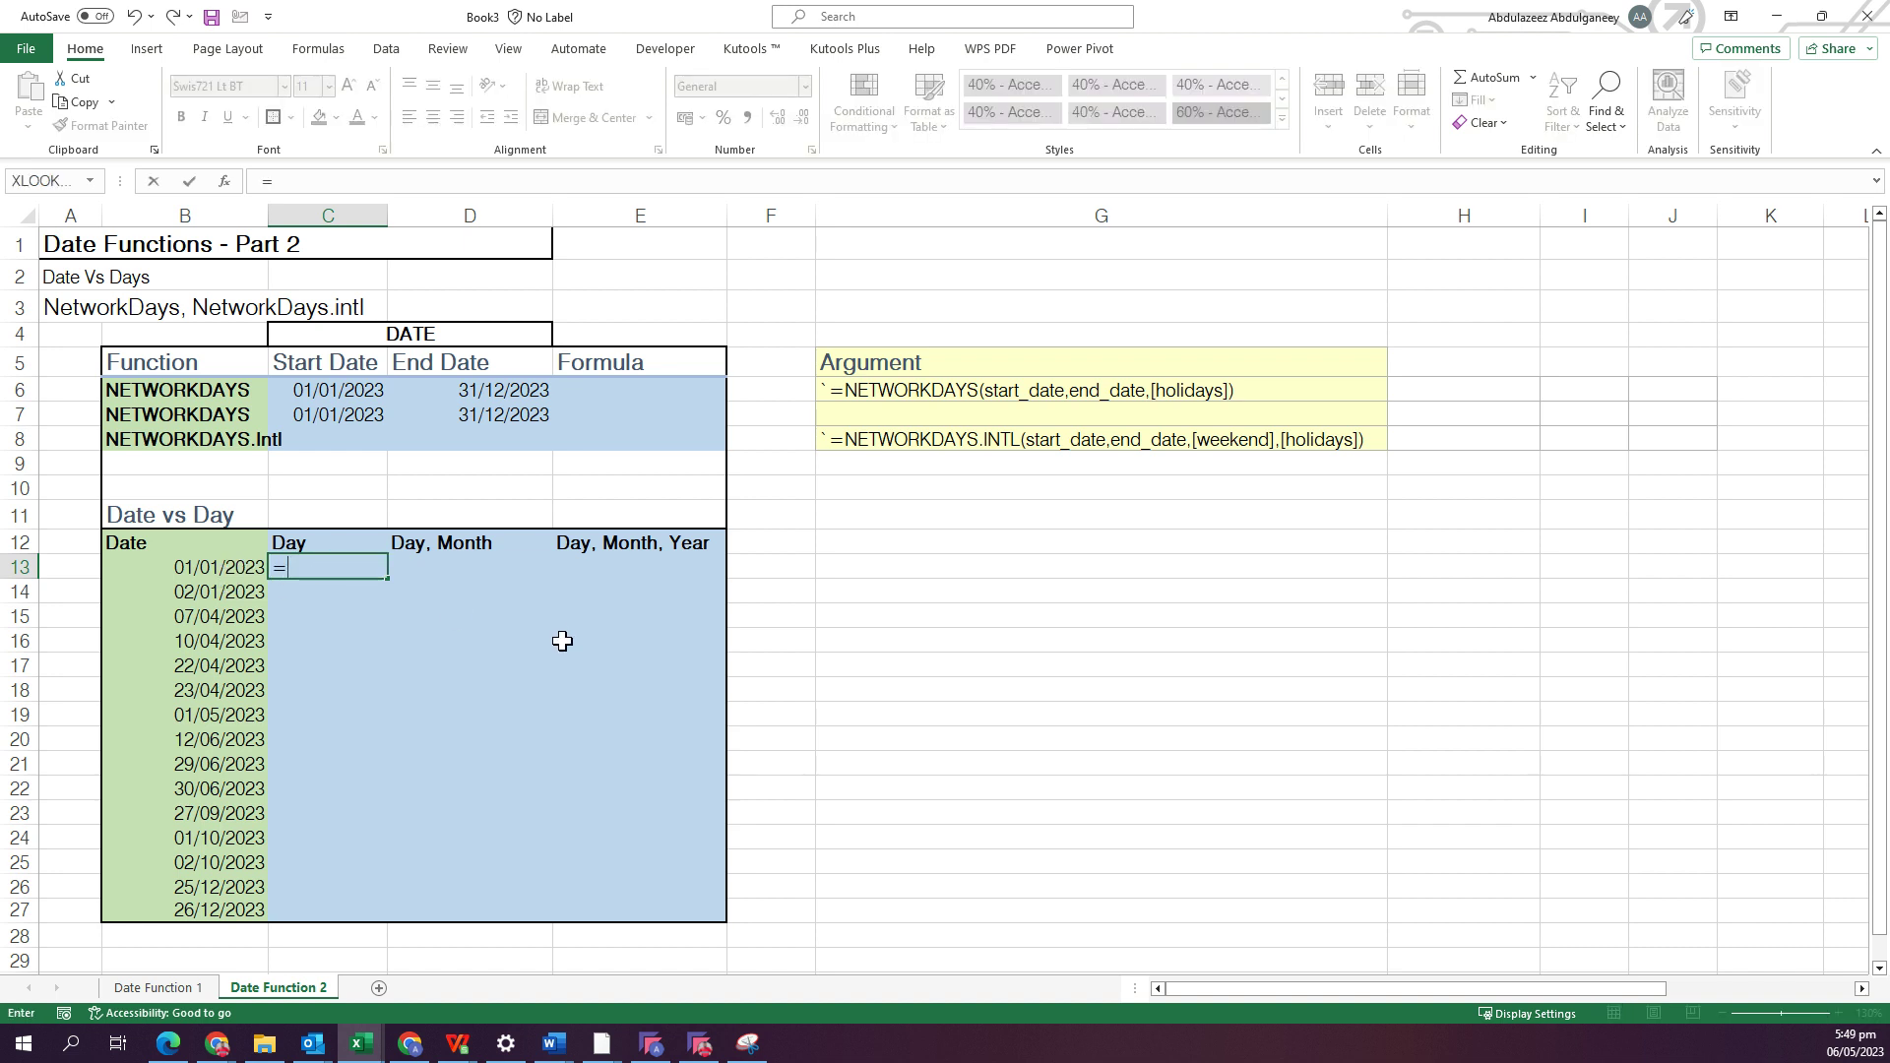
pyautogui.press('Left')
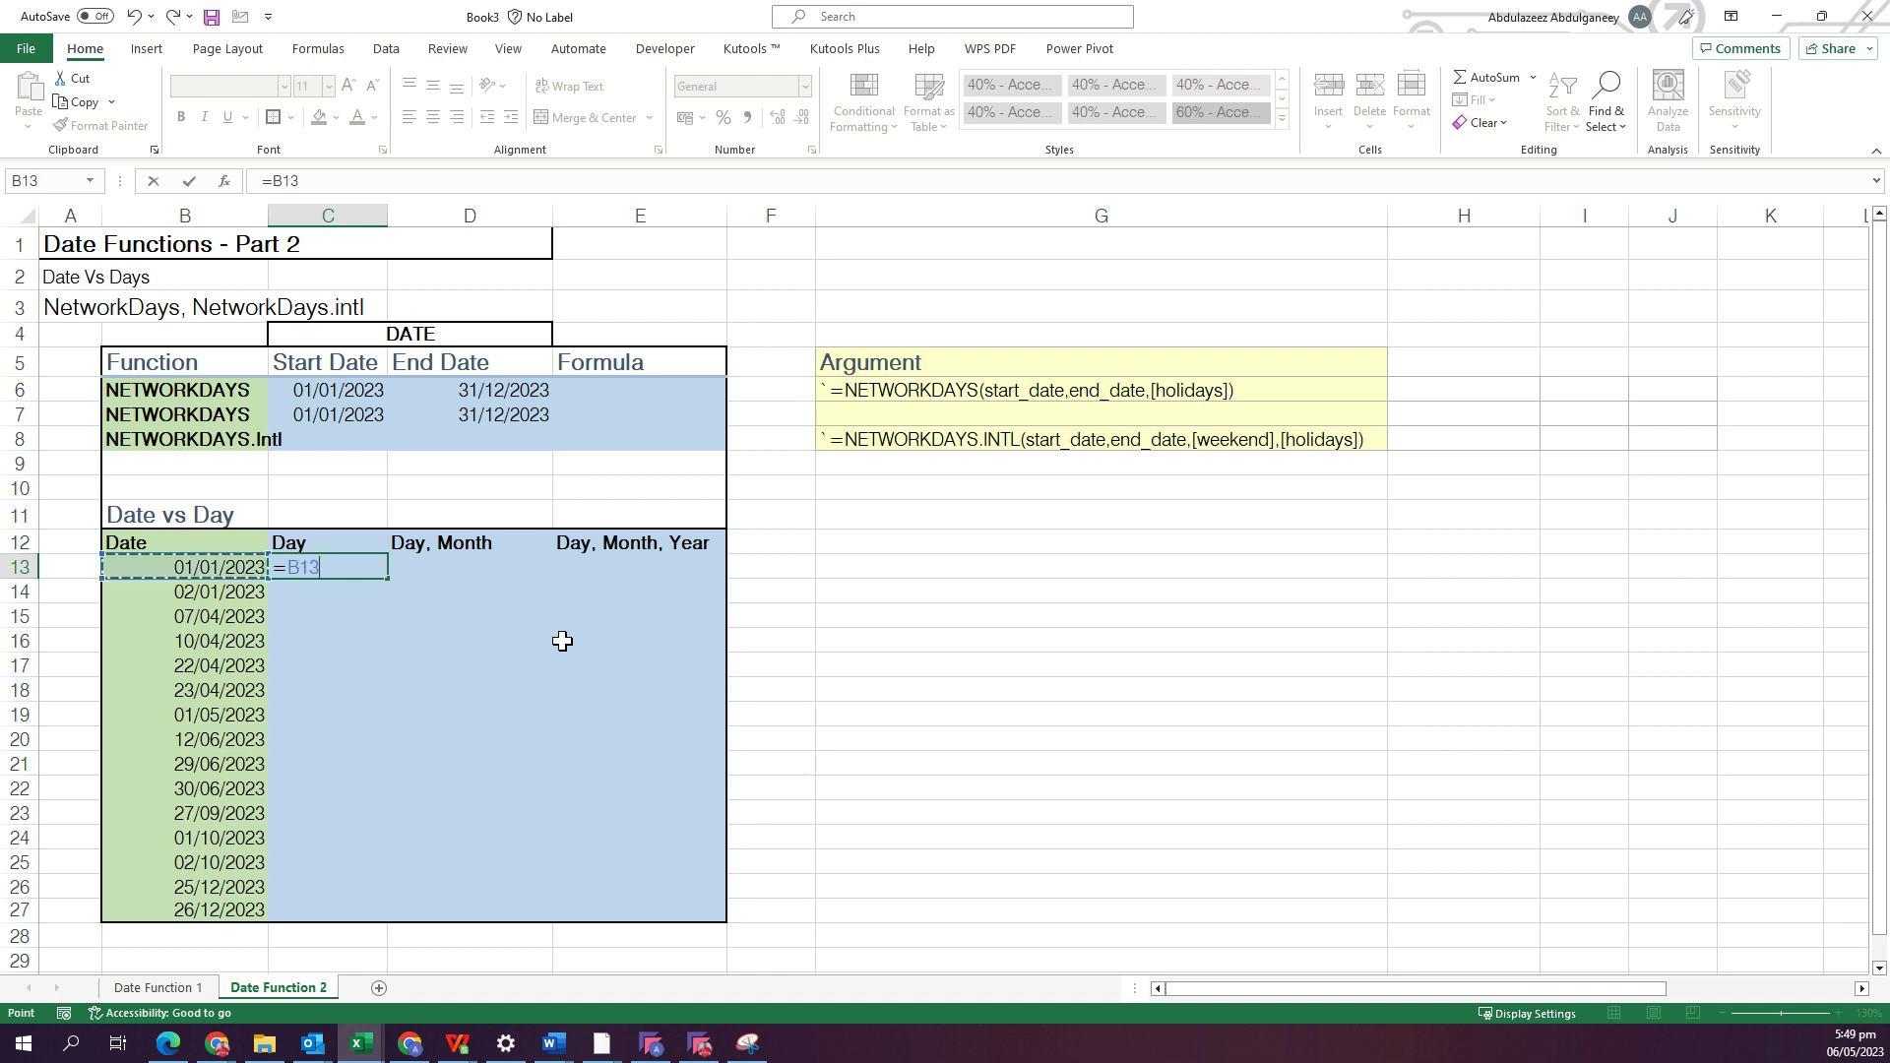
pyautogui.hotkey('ctrl', 'Return')
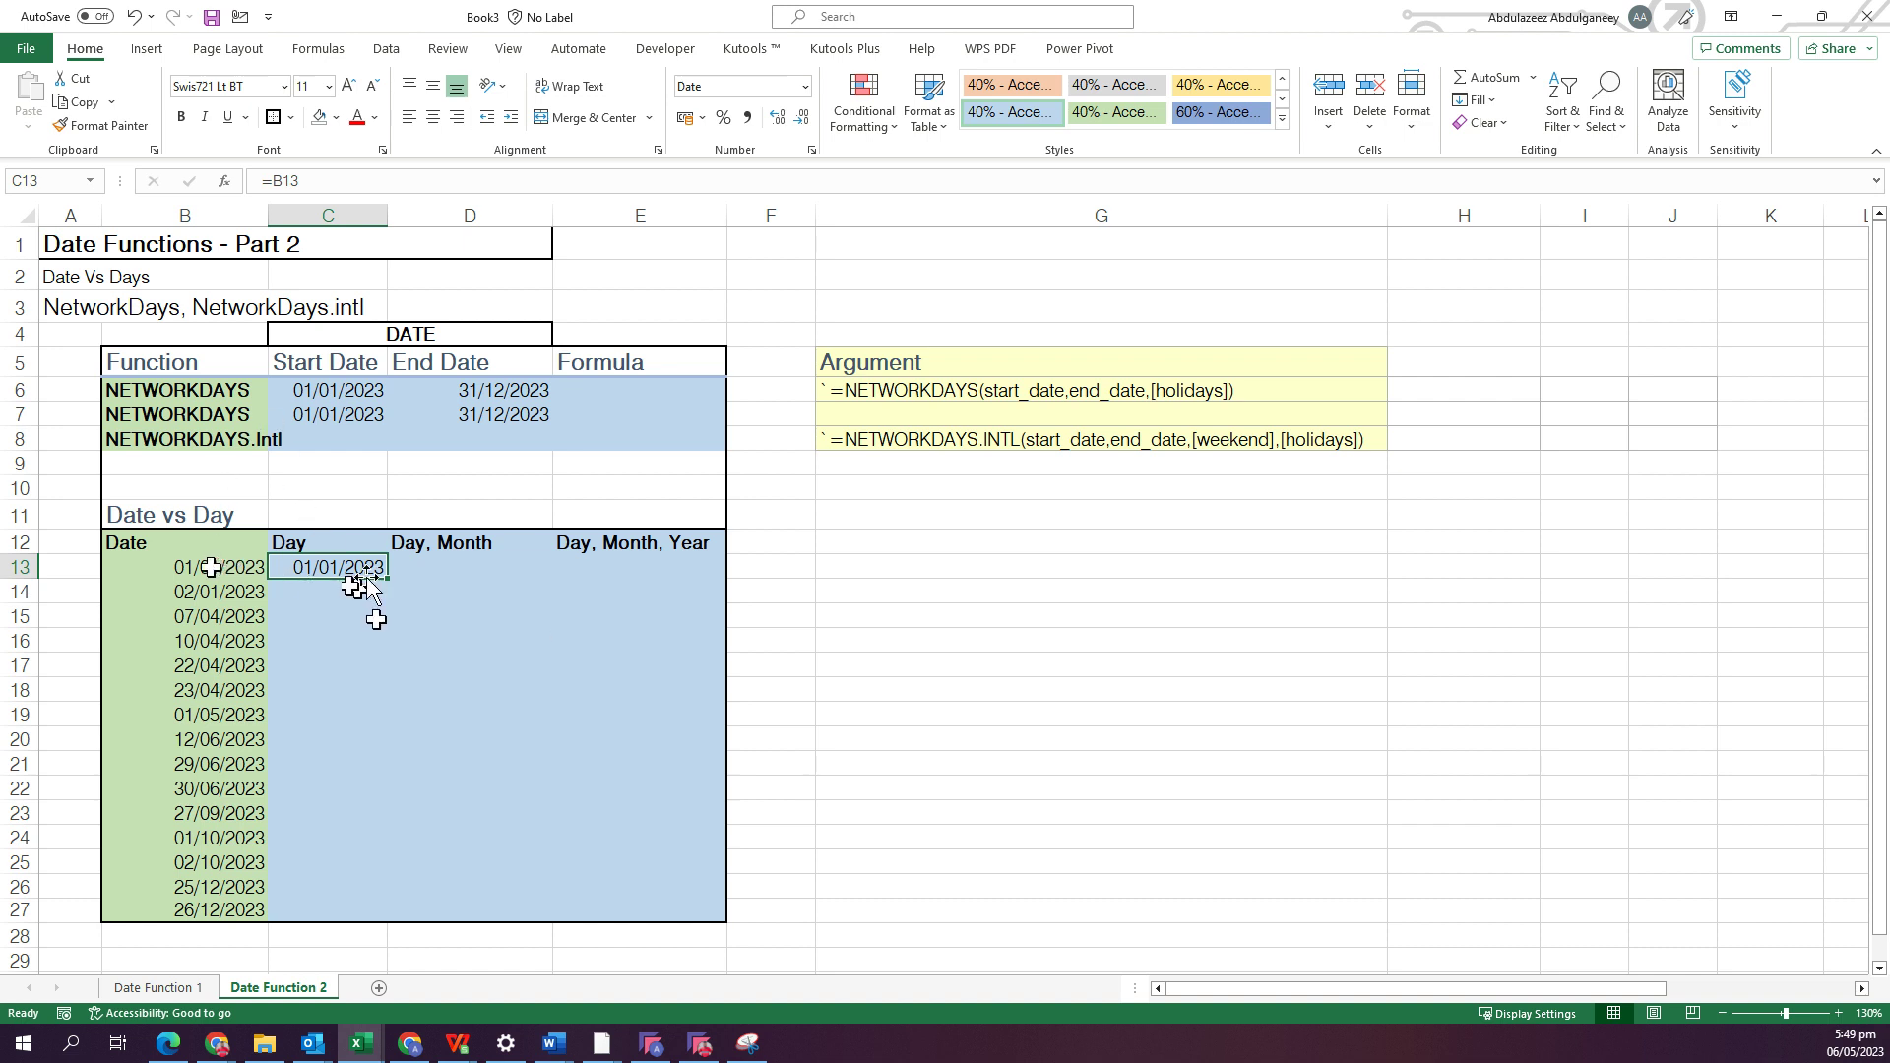
# Apply the custom number format dddd to C13 and fill the cell down the Day column to row 27.
pyautogui.click(806, 87)
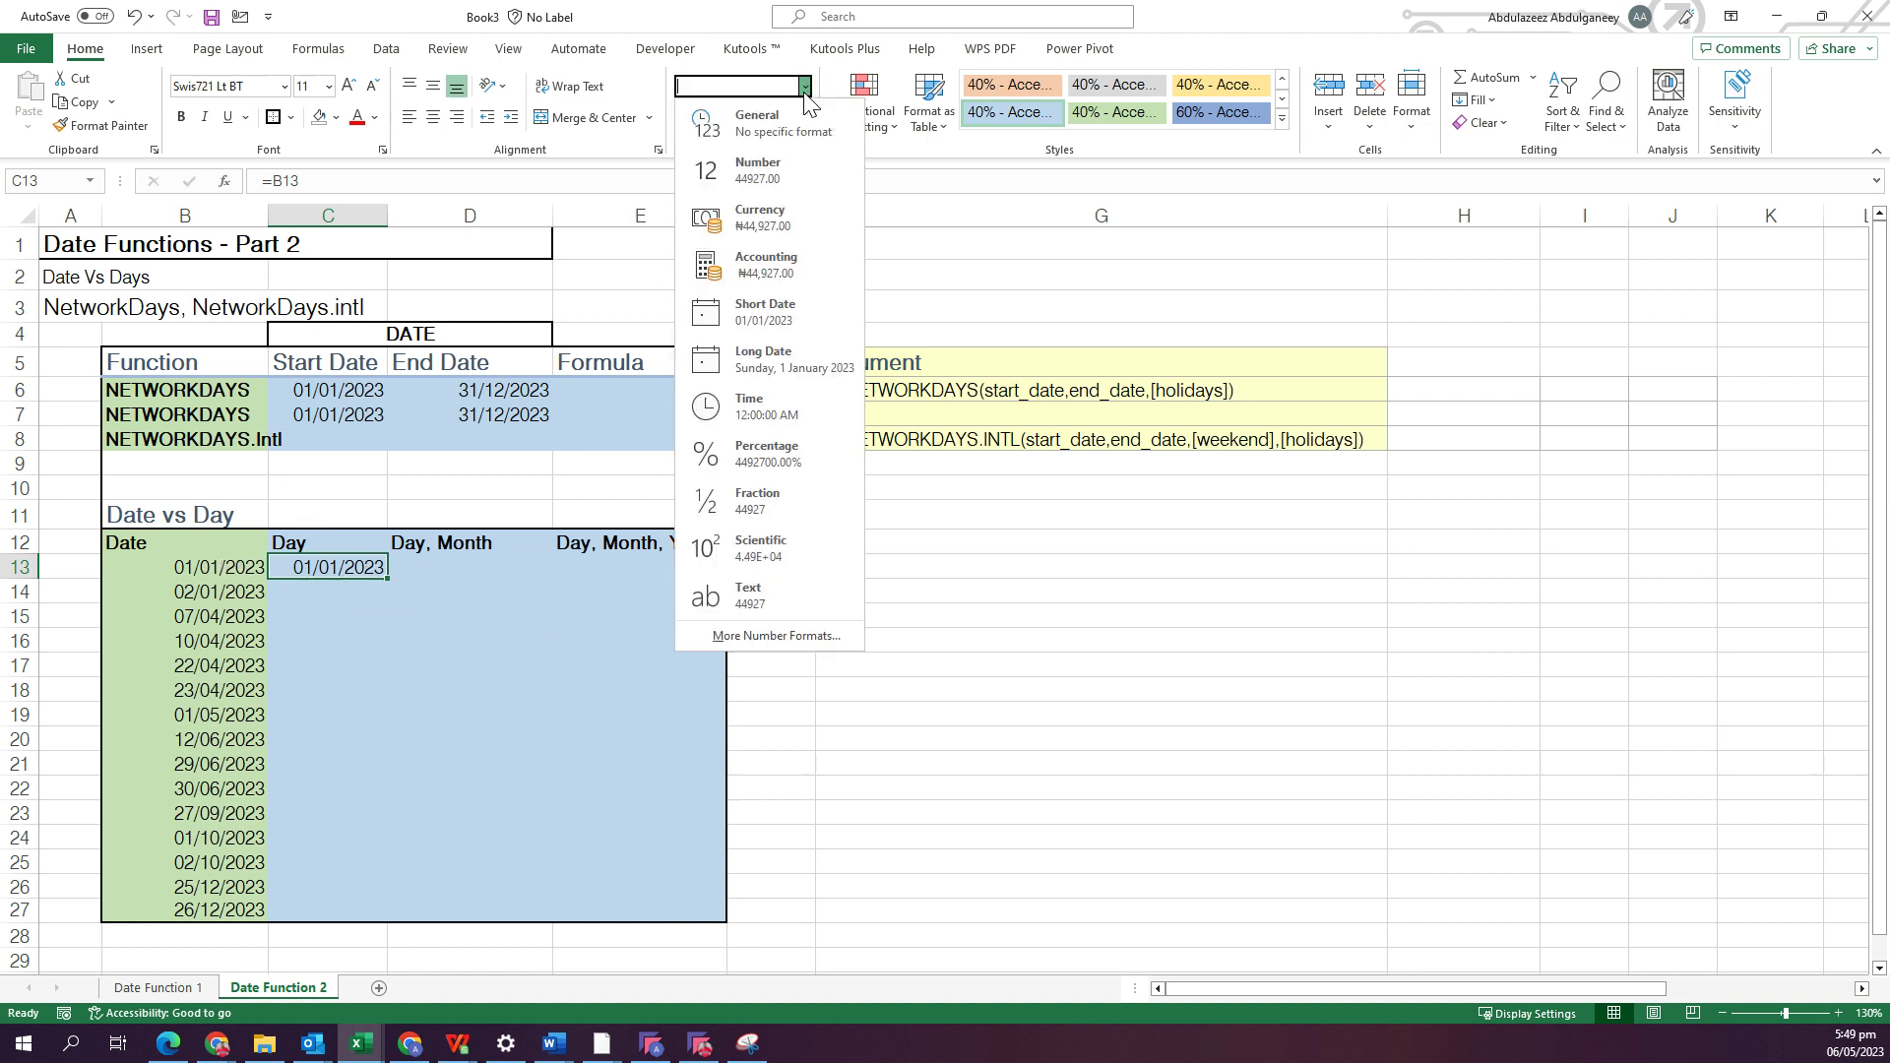
pyautogui.click(776, 636)
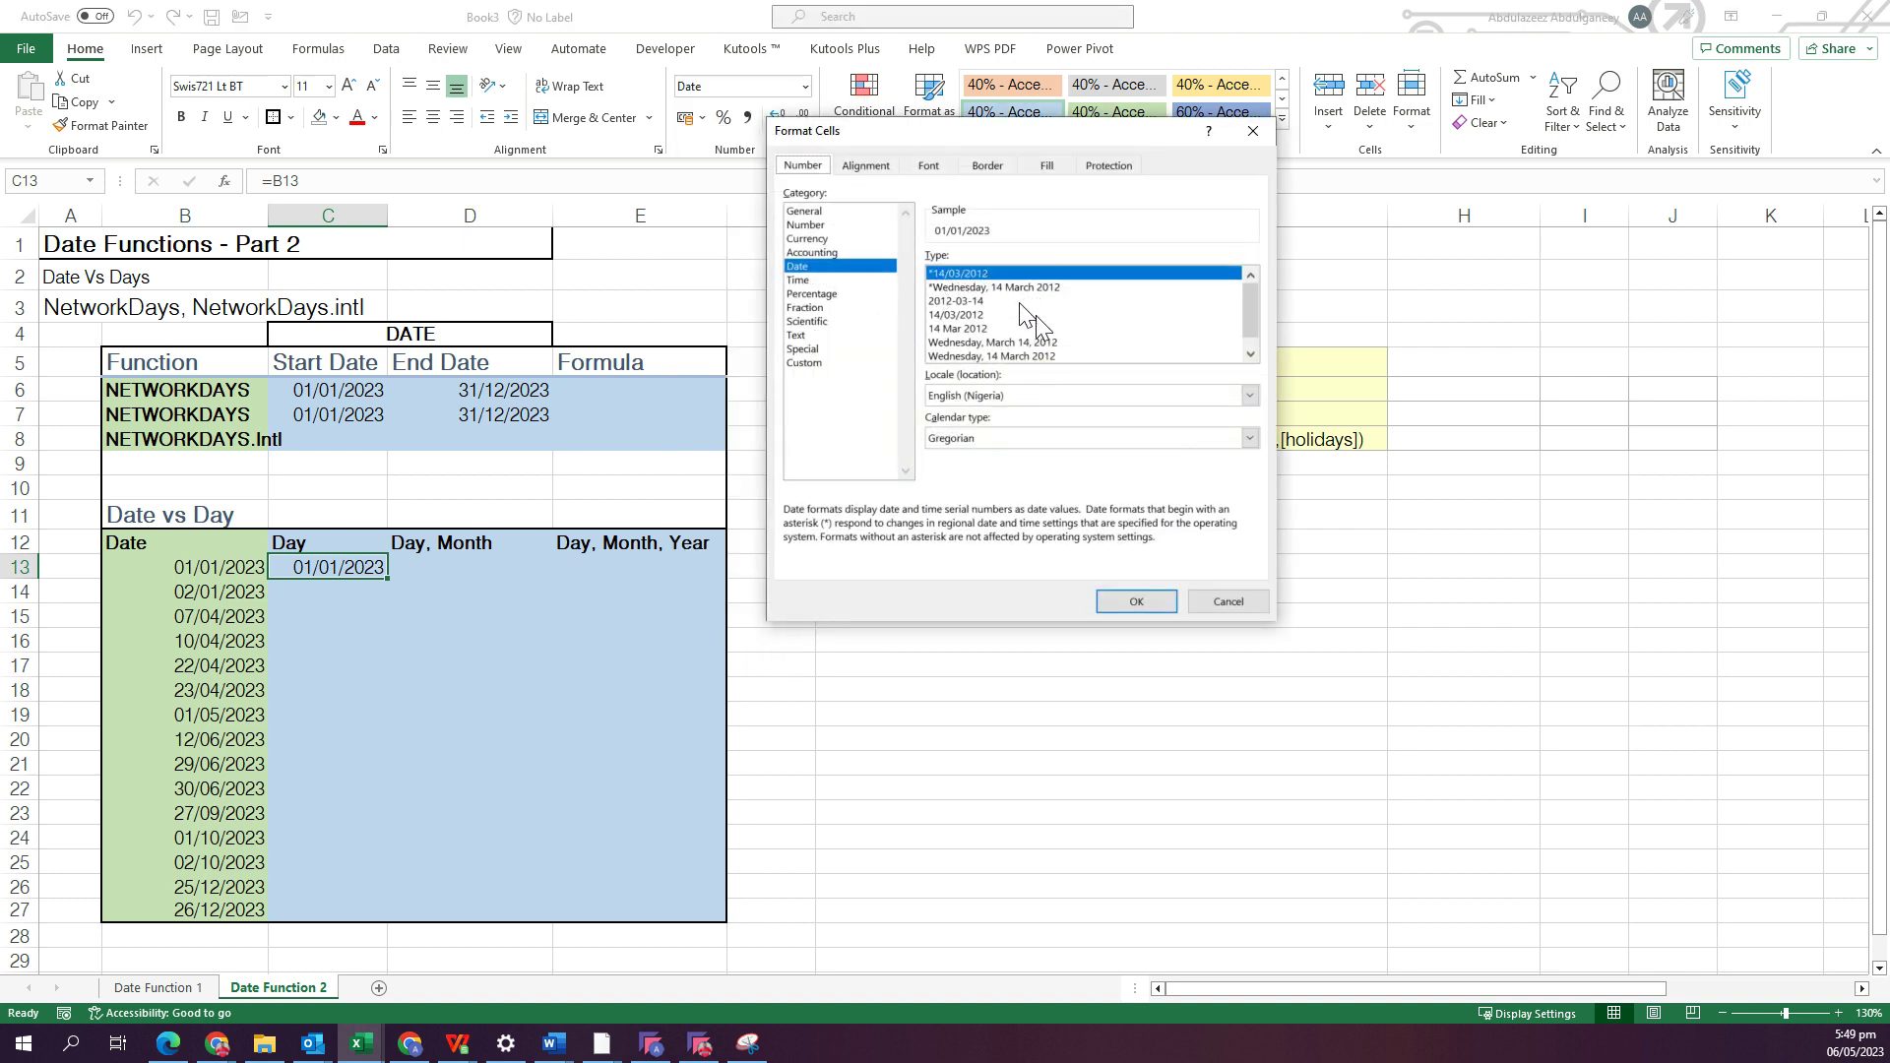
pyautogui.click(1017, 287)
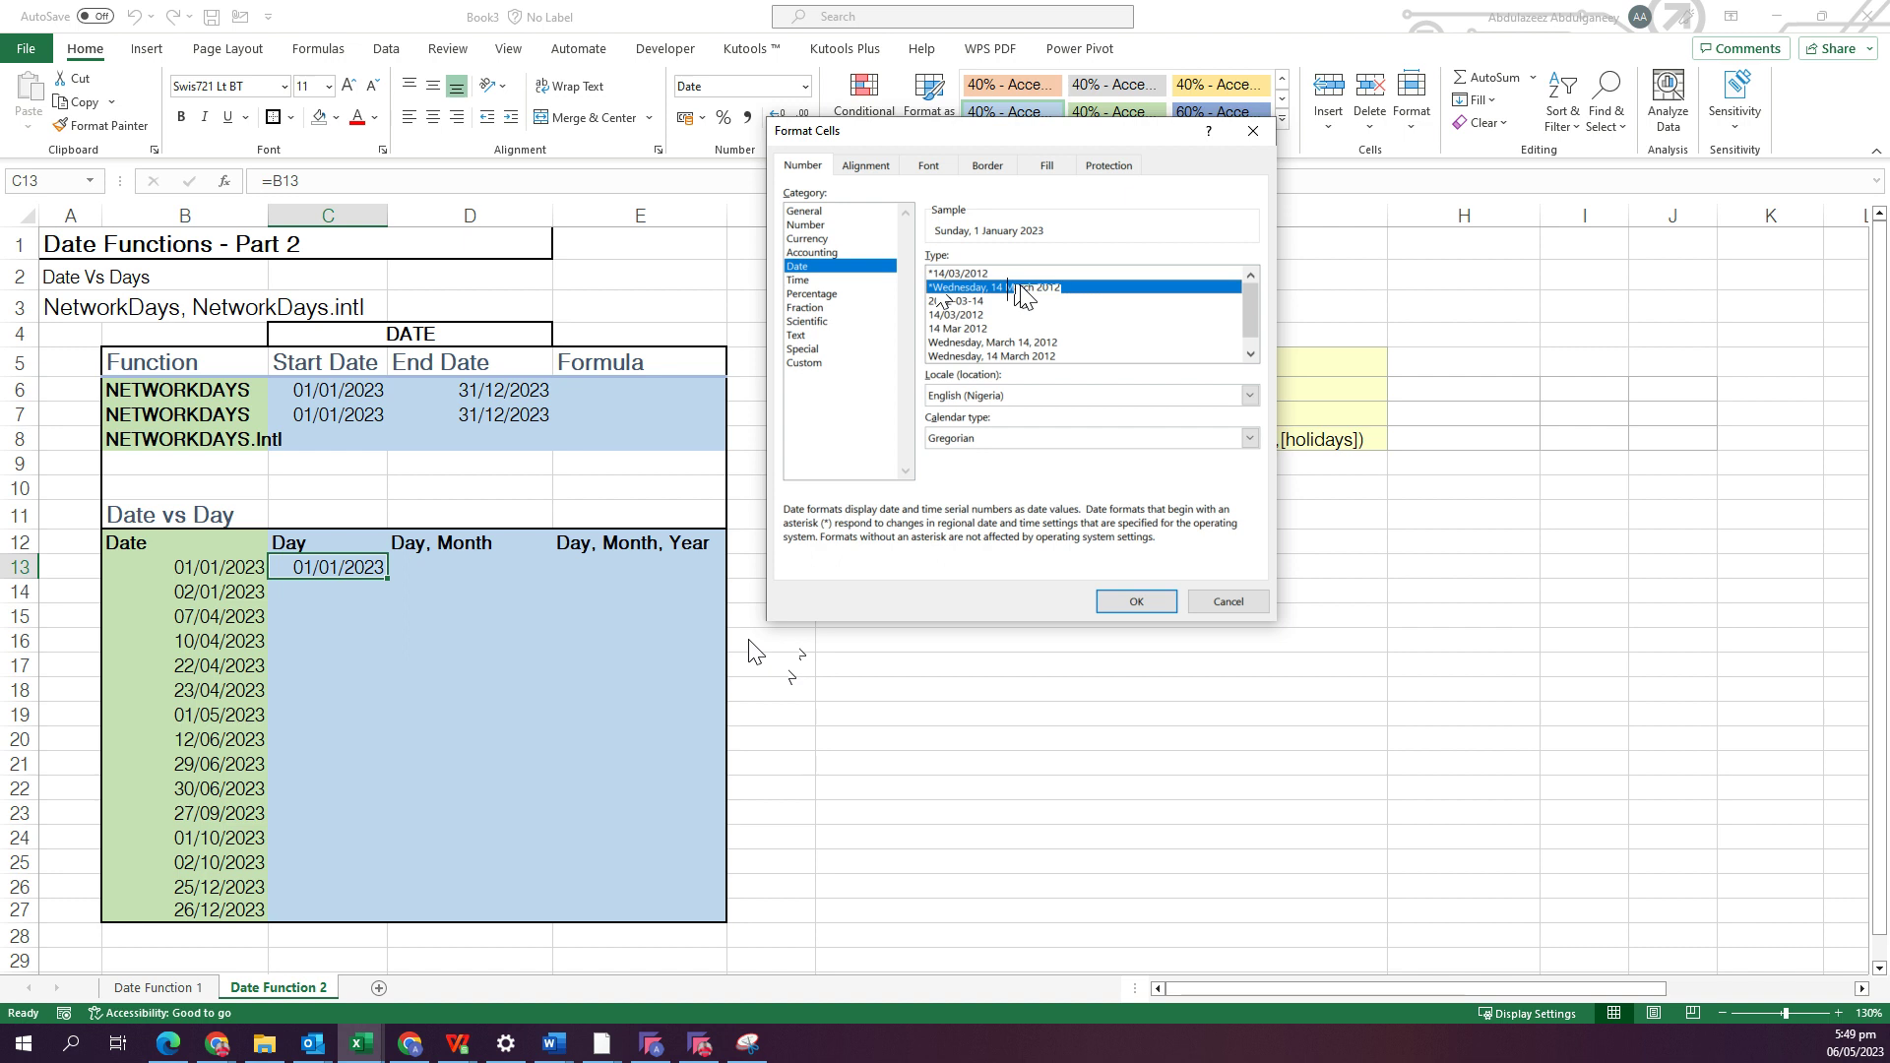
pyautogui.click(825, 364)
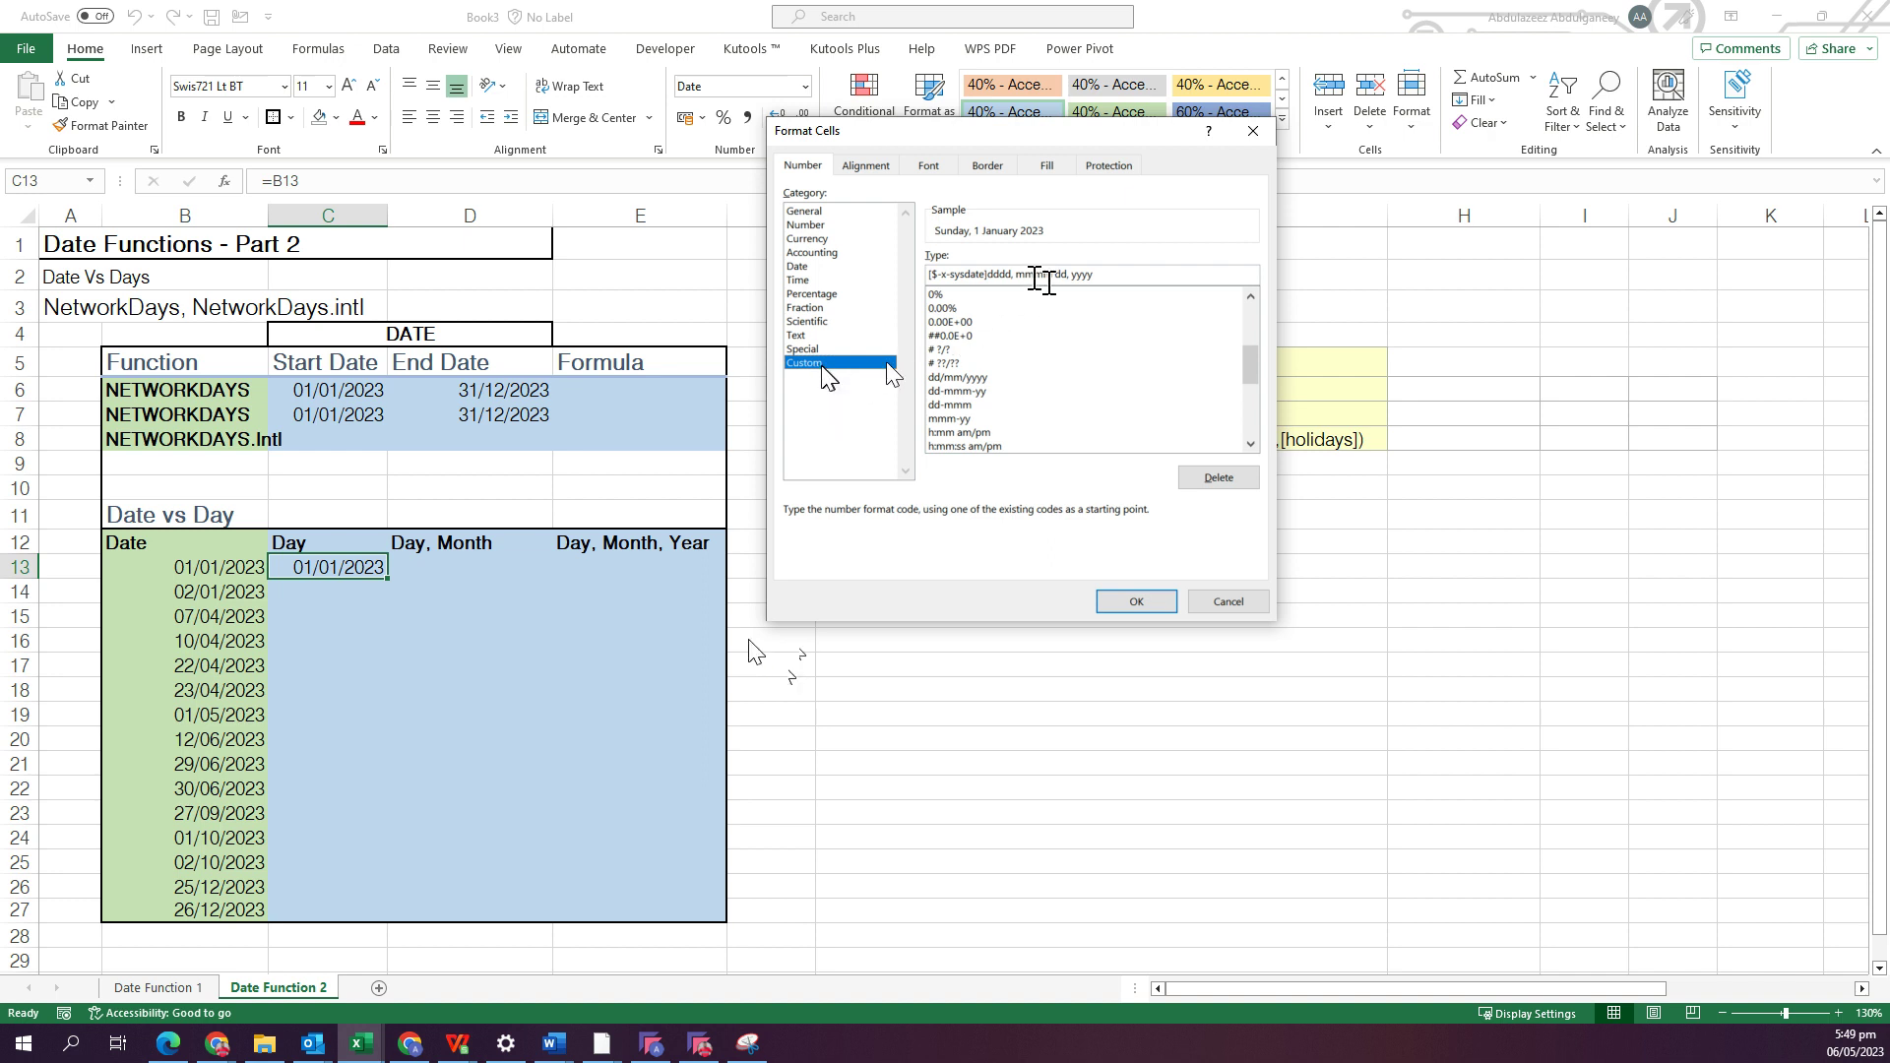
pyautogui.moveTo(1114, 273); pyautogui.dragTo(920, 286)
pyautogui.press('BackSpace')
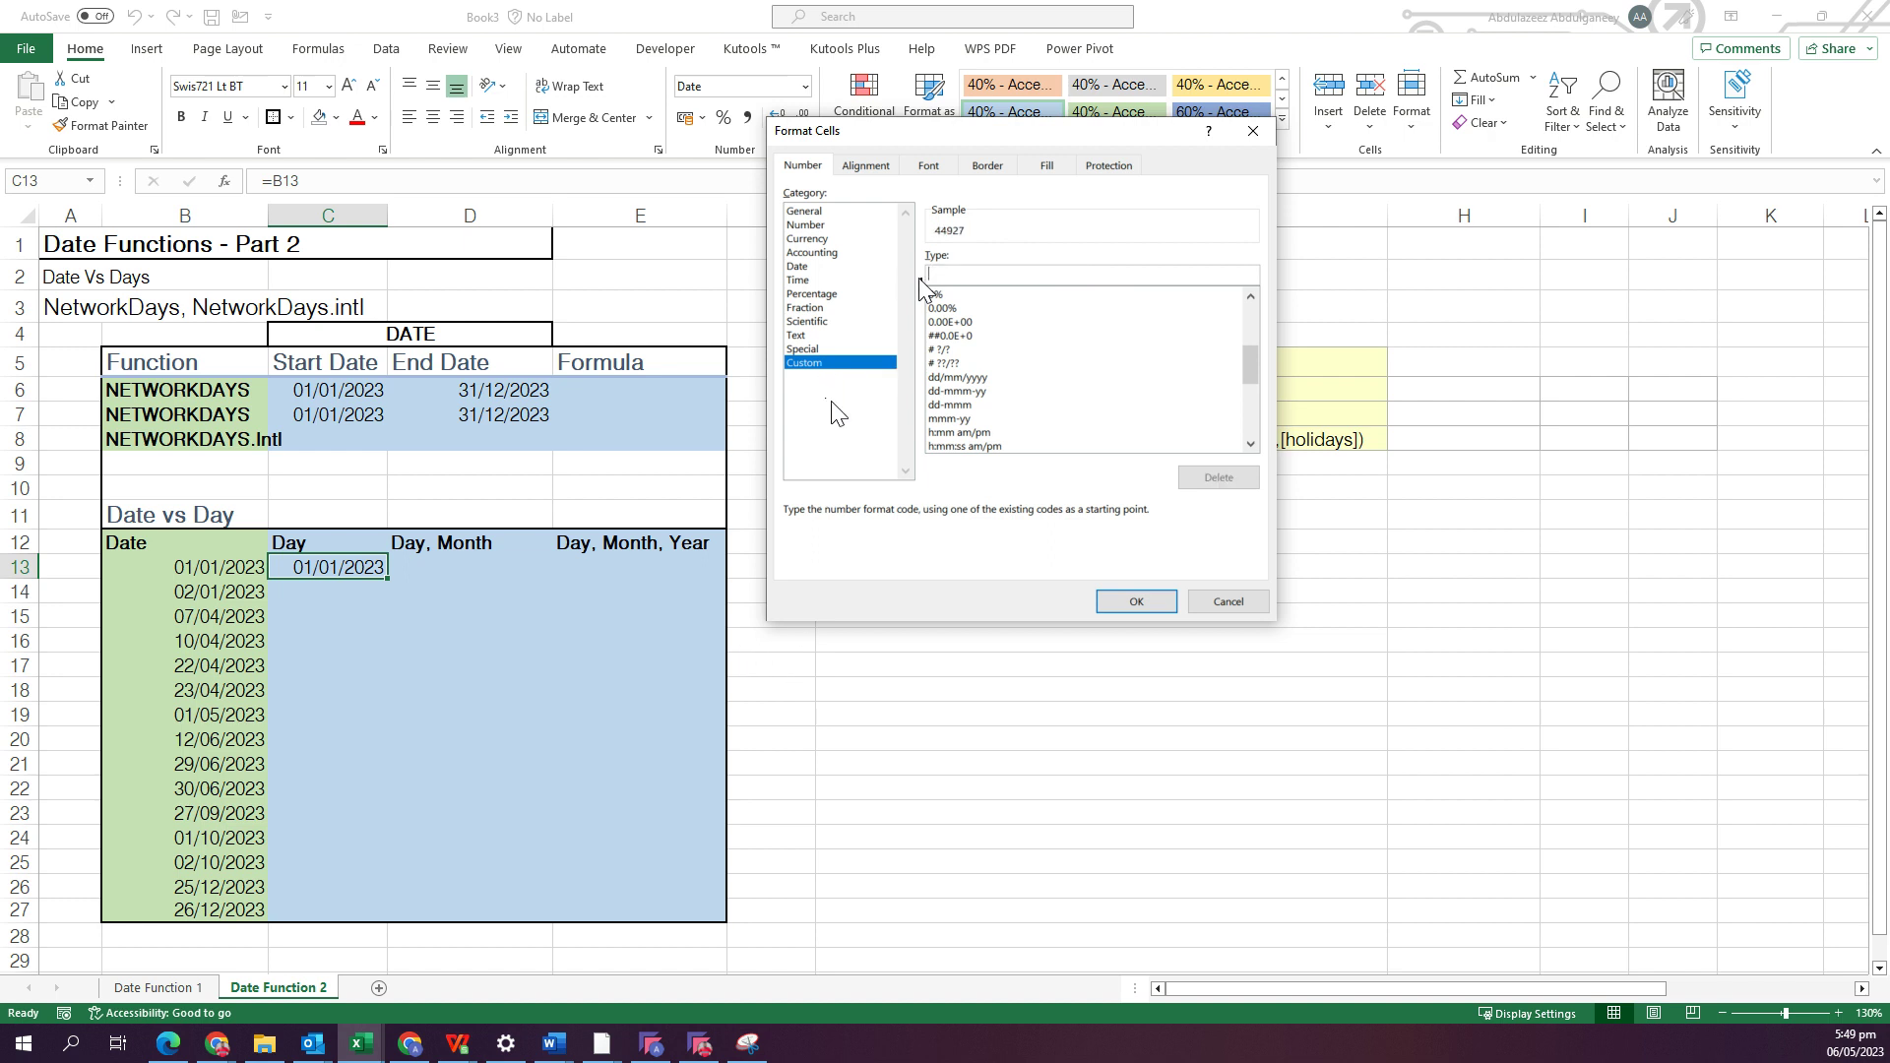
pyautogui.write('dddd')
pyautogui.click(1137, 602)
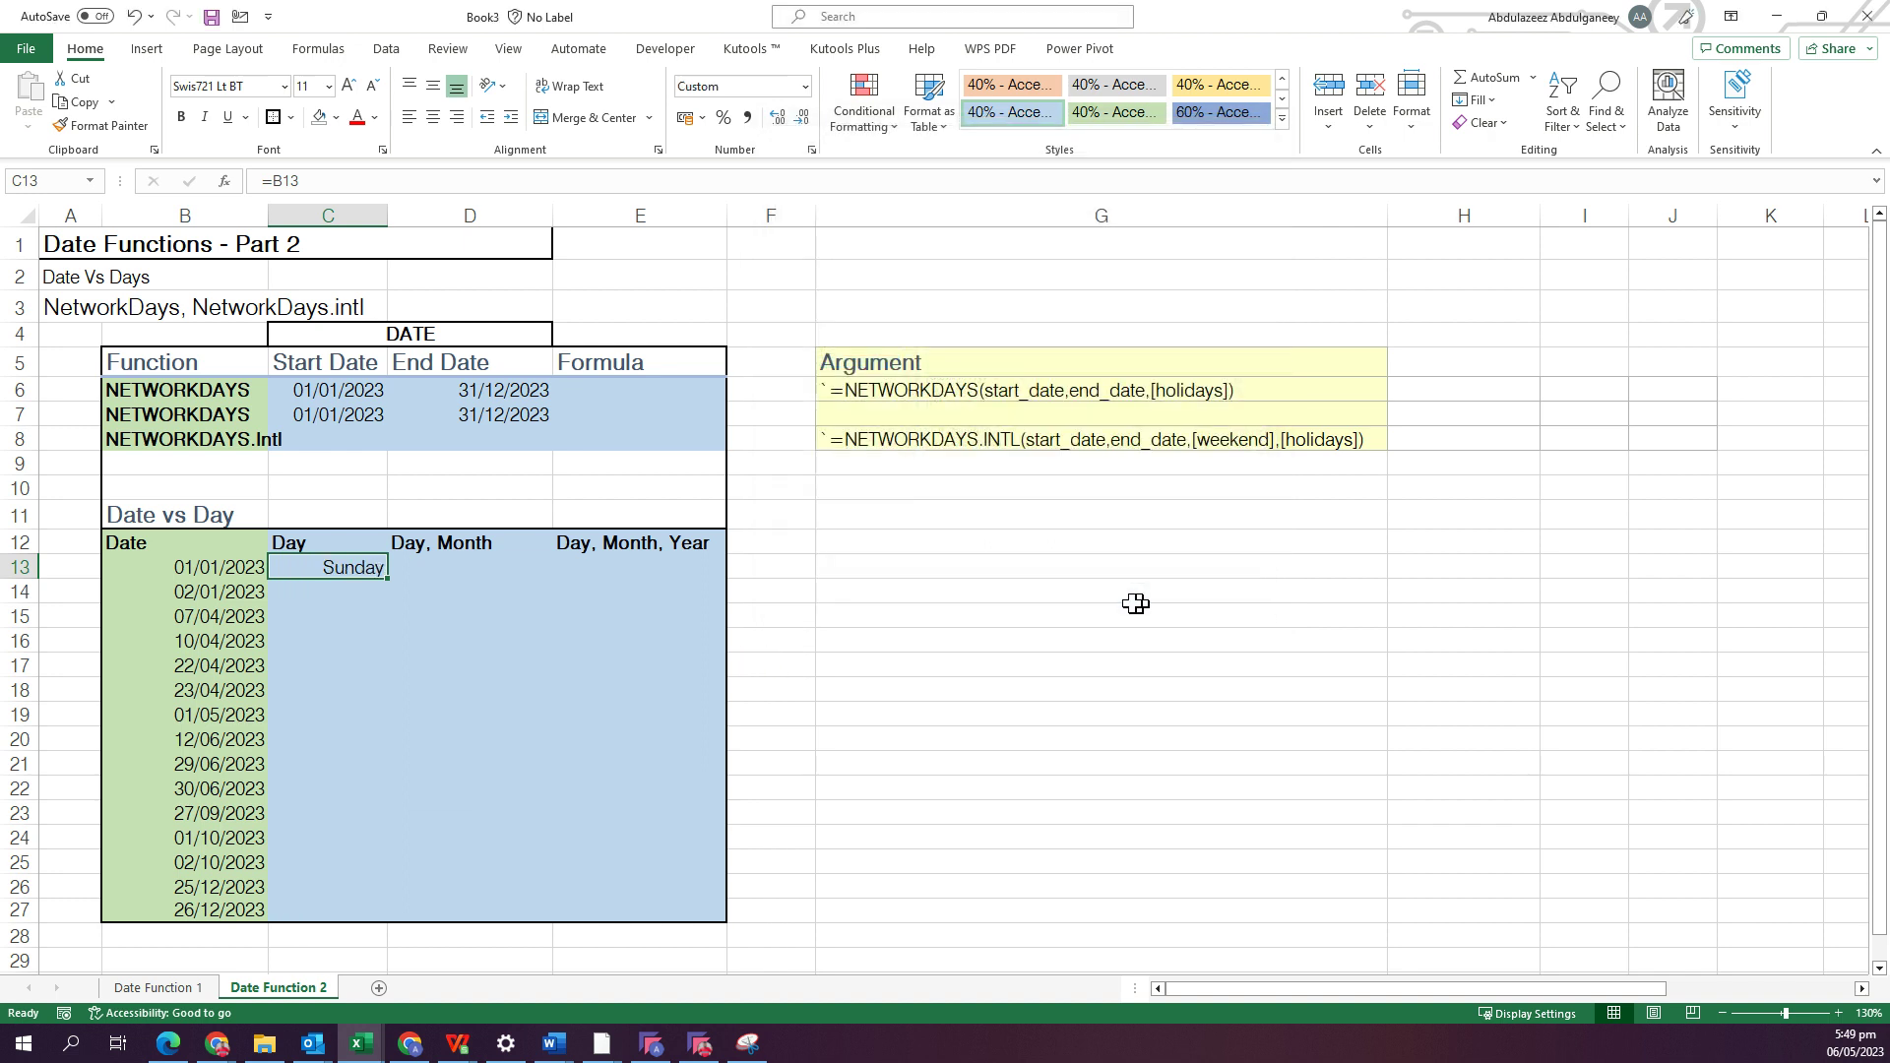
pyautogui.doubleClick(389, 578)
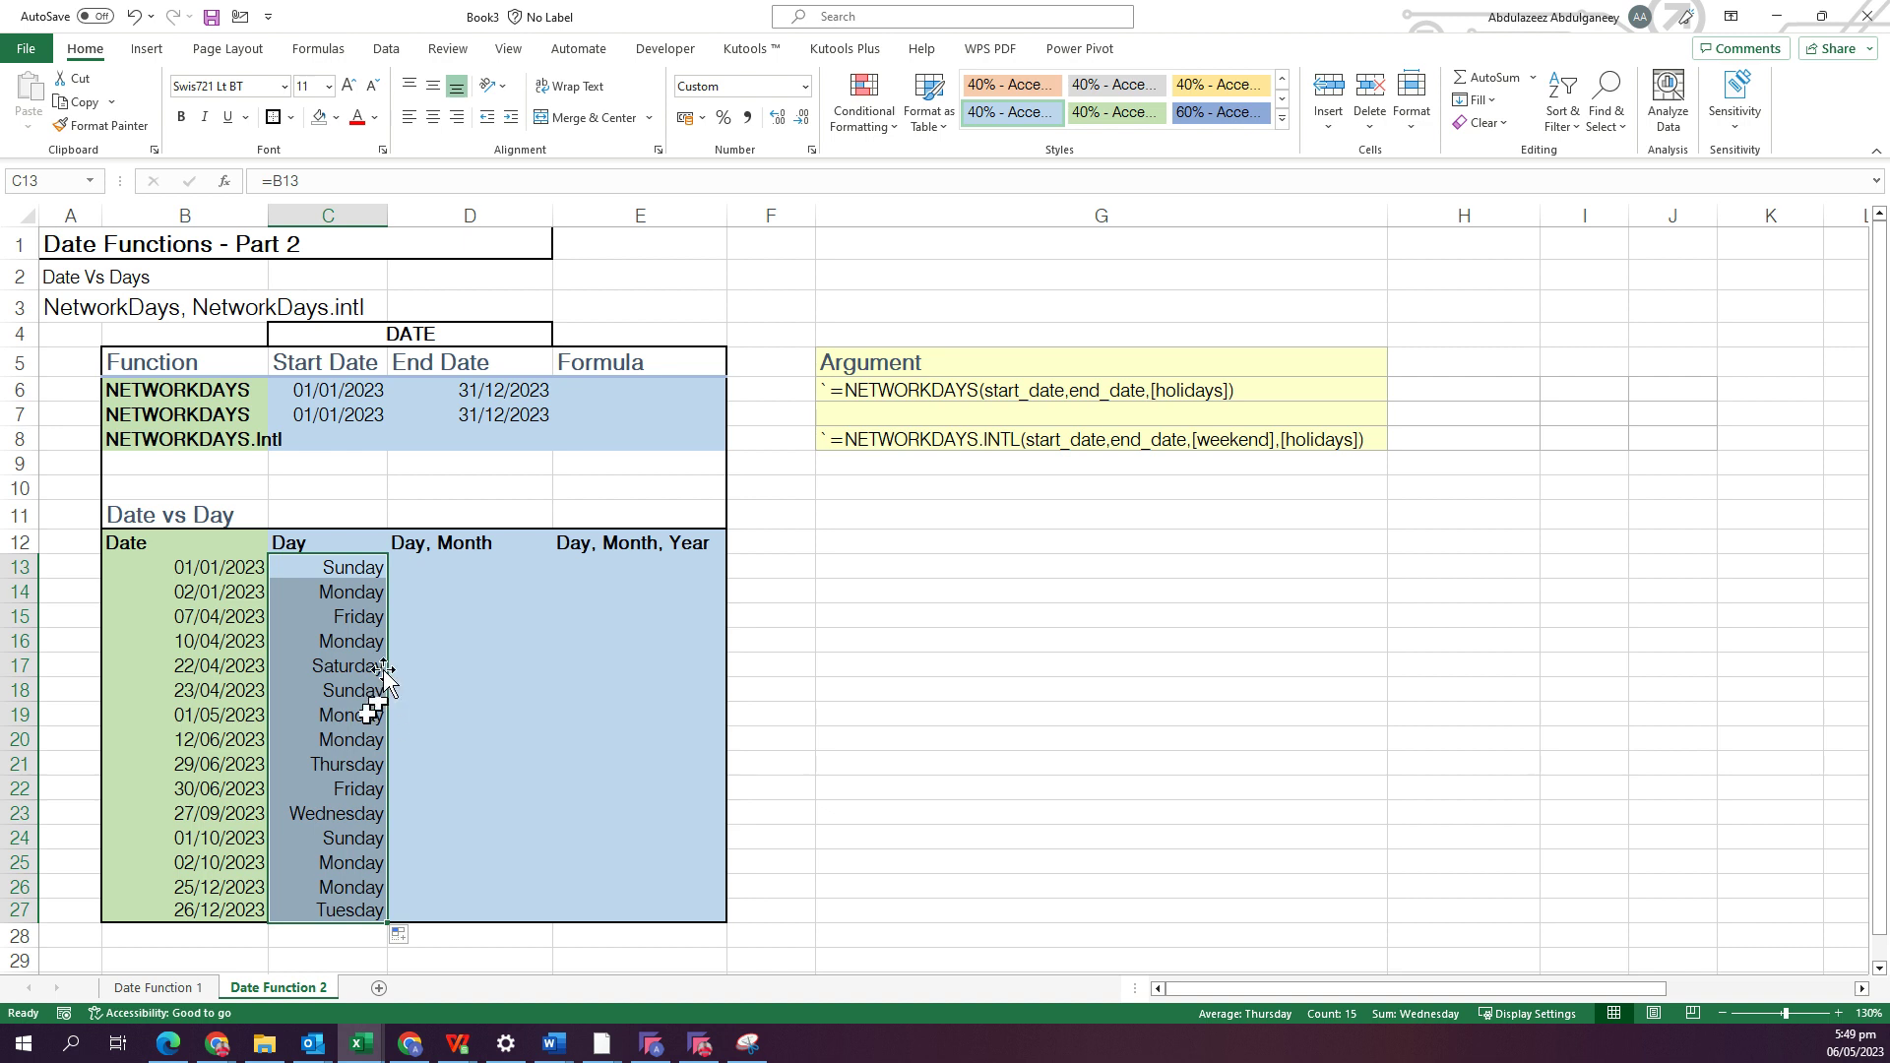
# Enter a formula in cell D13 of the Day, Month column that references the date in B13.
pyautogui.click(421, 569)
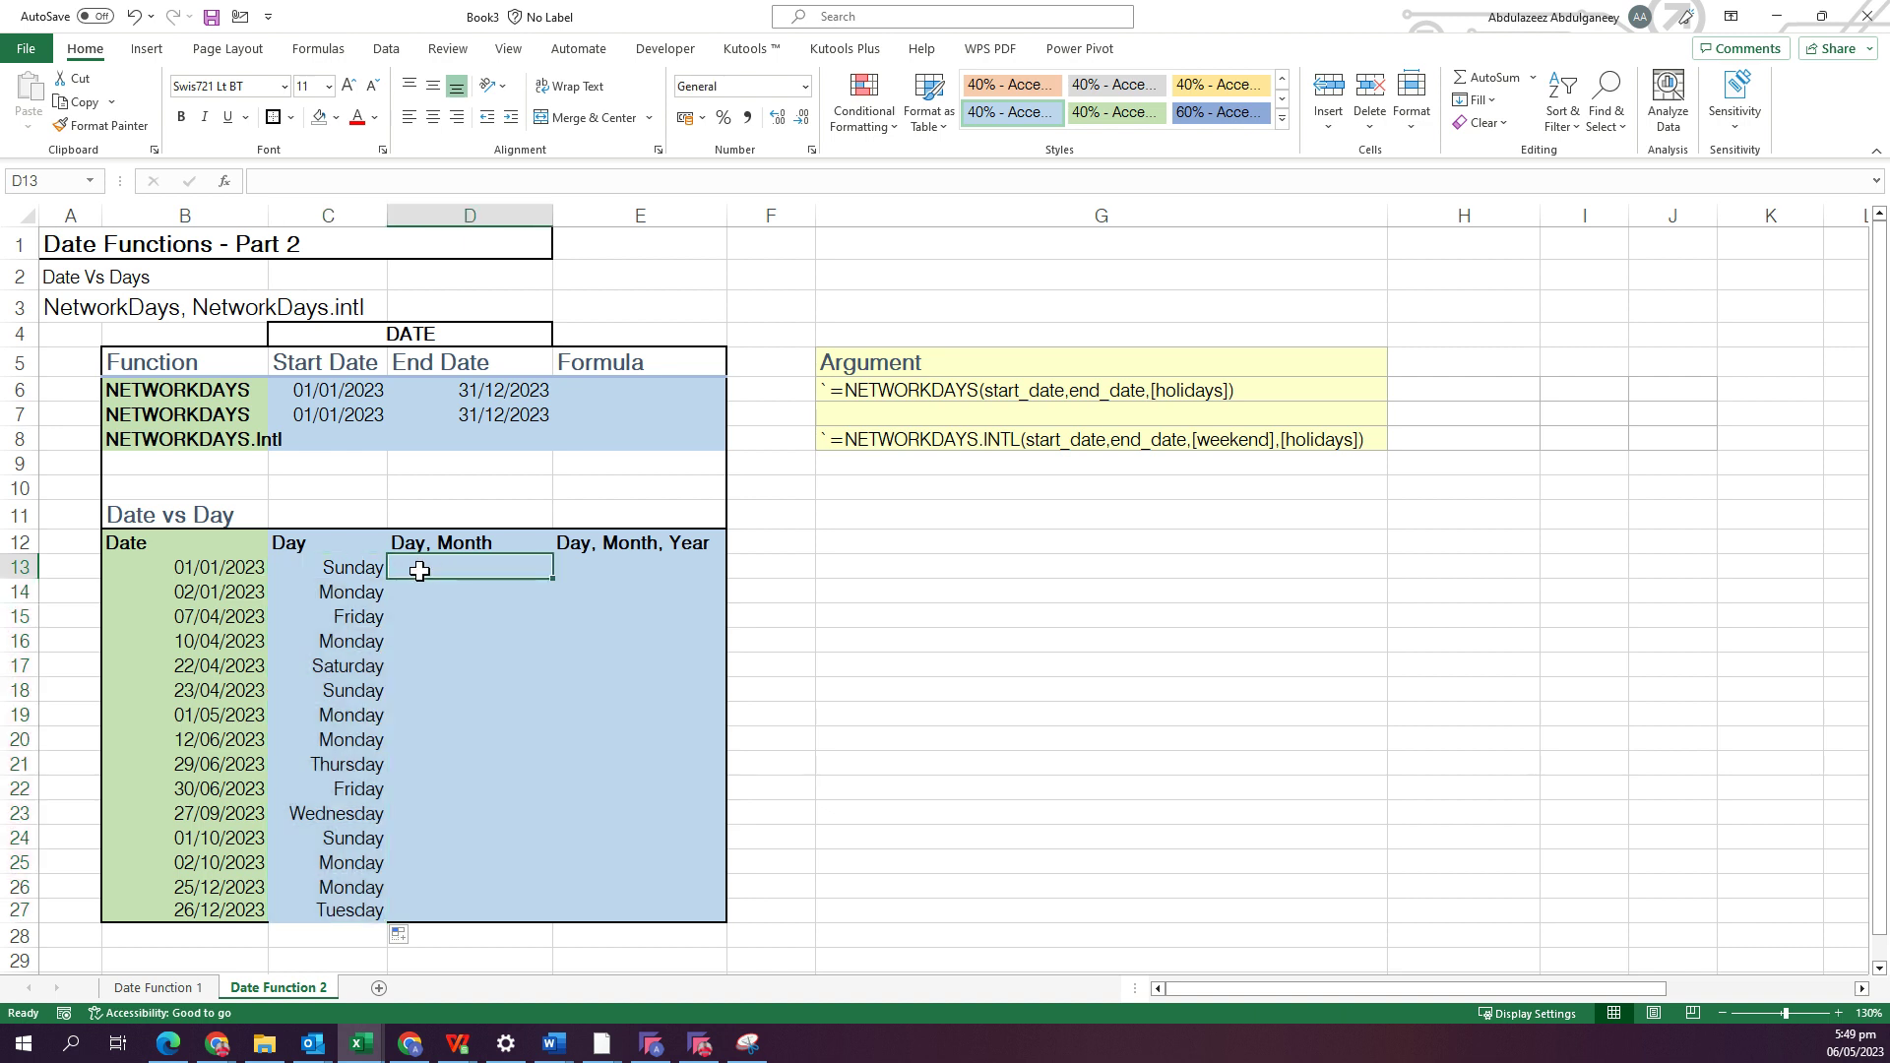
pyautogui.write('=')
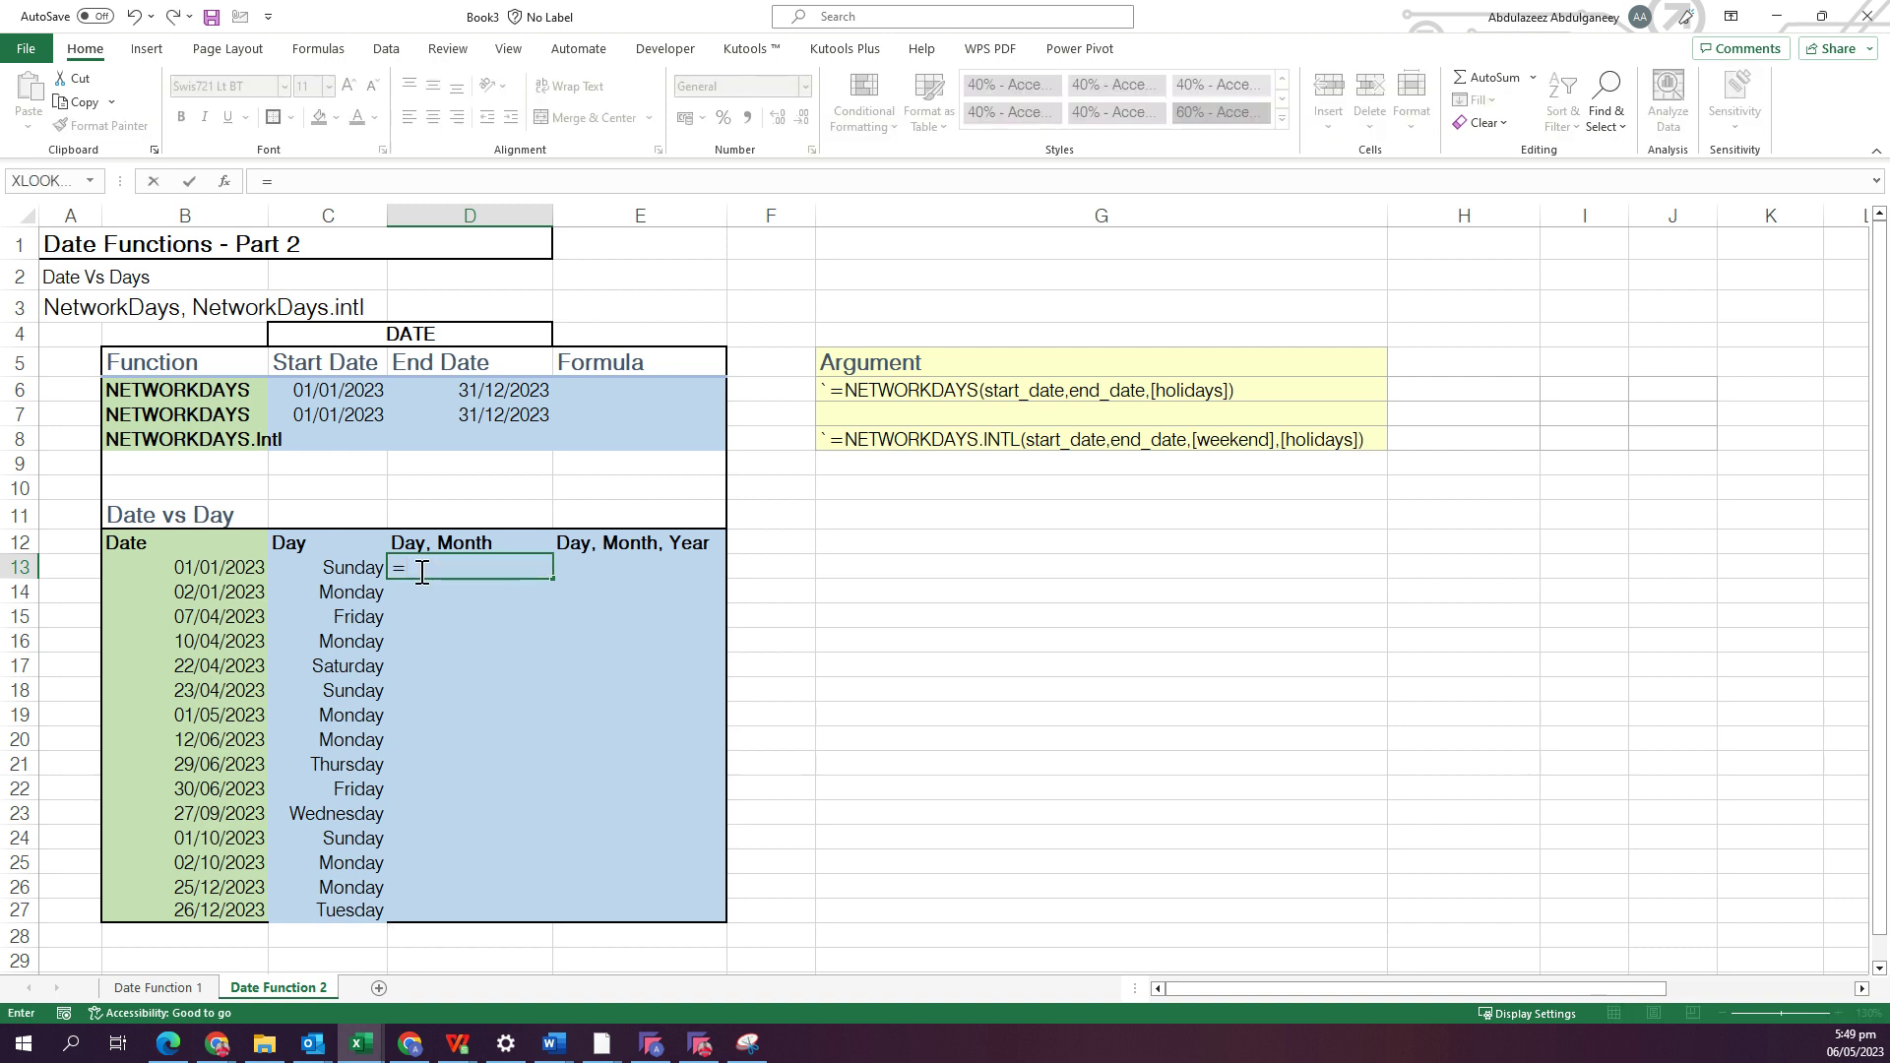
pyautogui.click(200, 566)
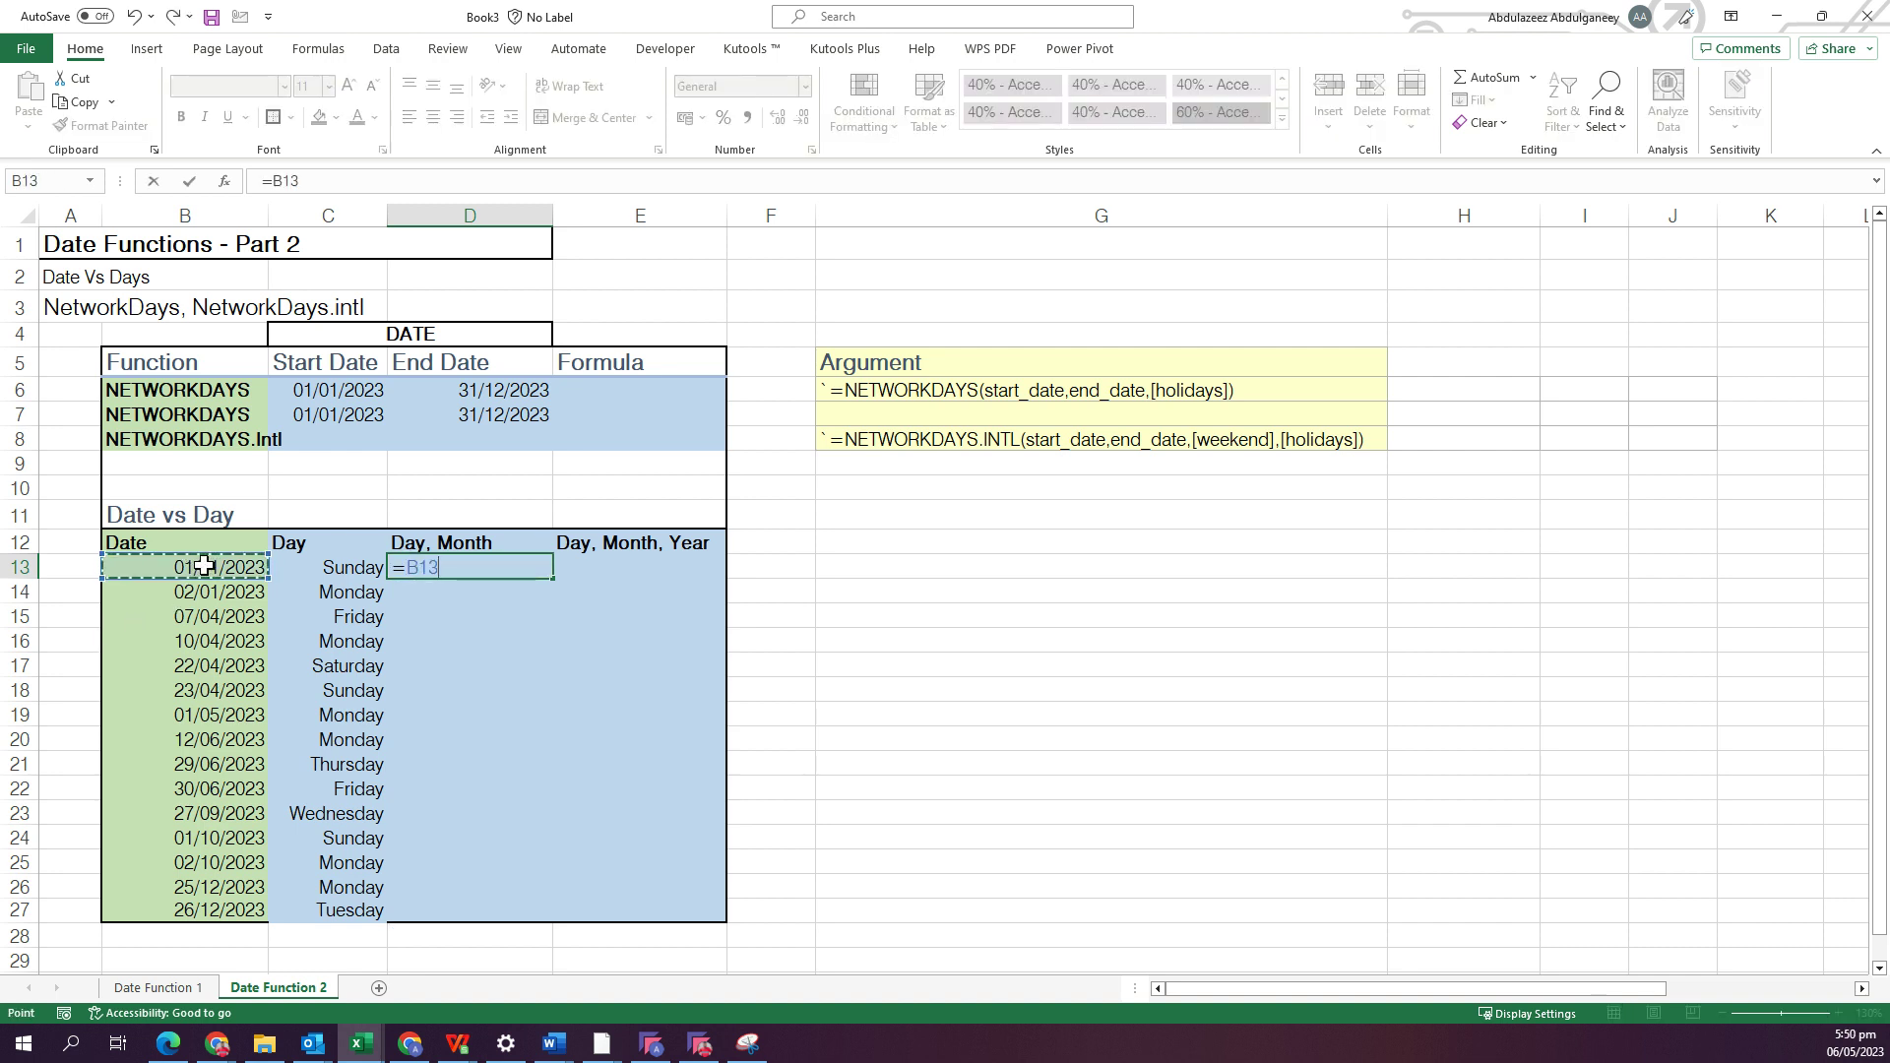
pyautogui.hotkey('ctrl', 'Return')
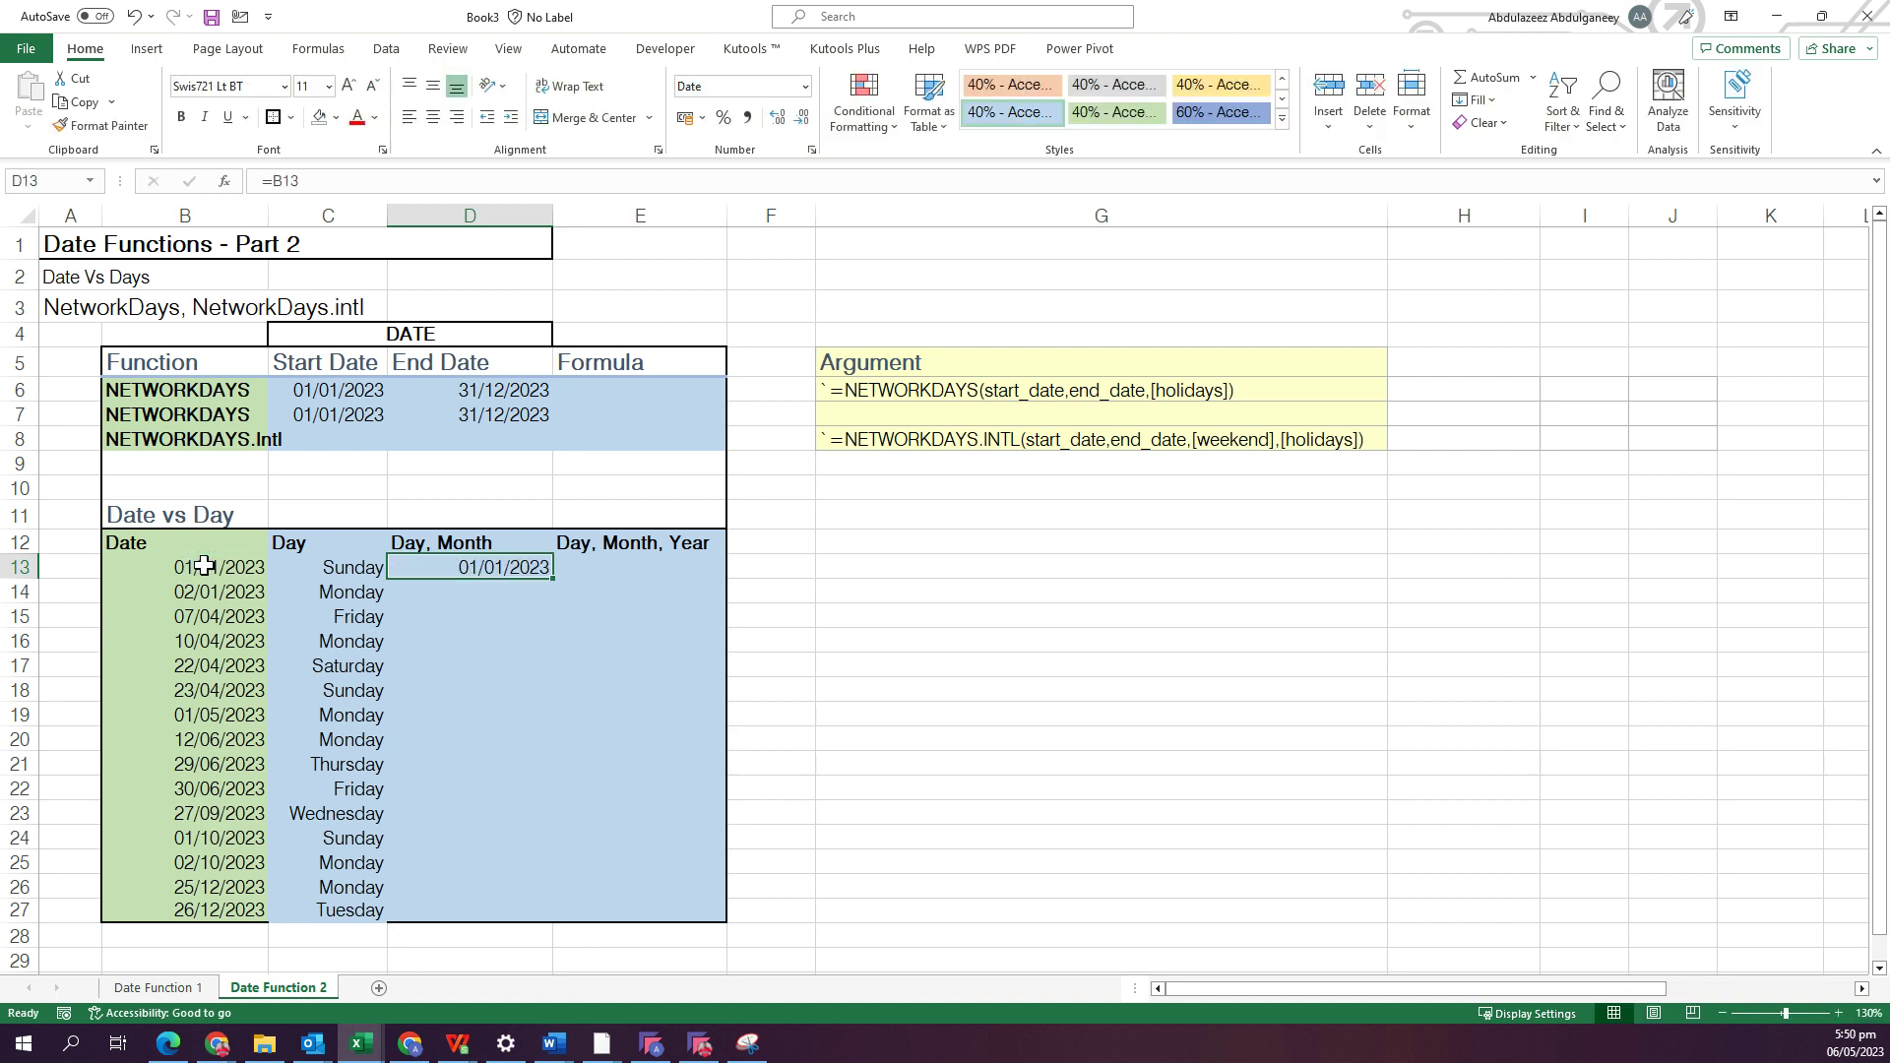
# Apply the custom number format "dddd, mmmm" to cell D13.
pyautogui.hotkey('ctrl', '1')
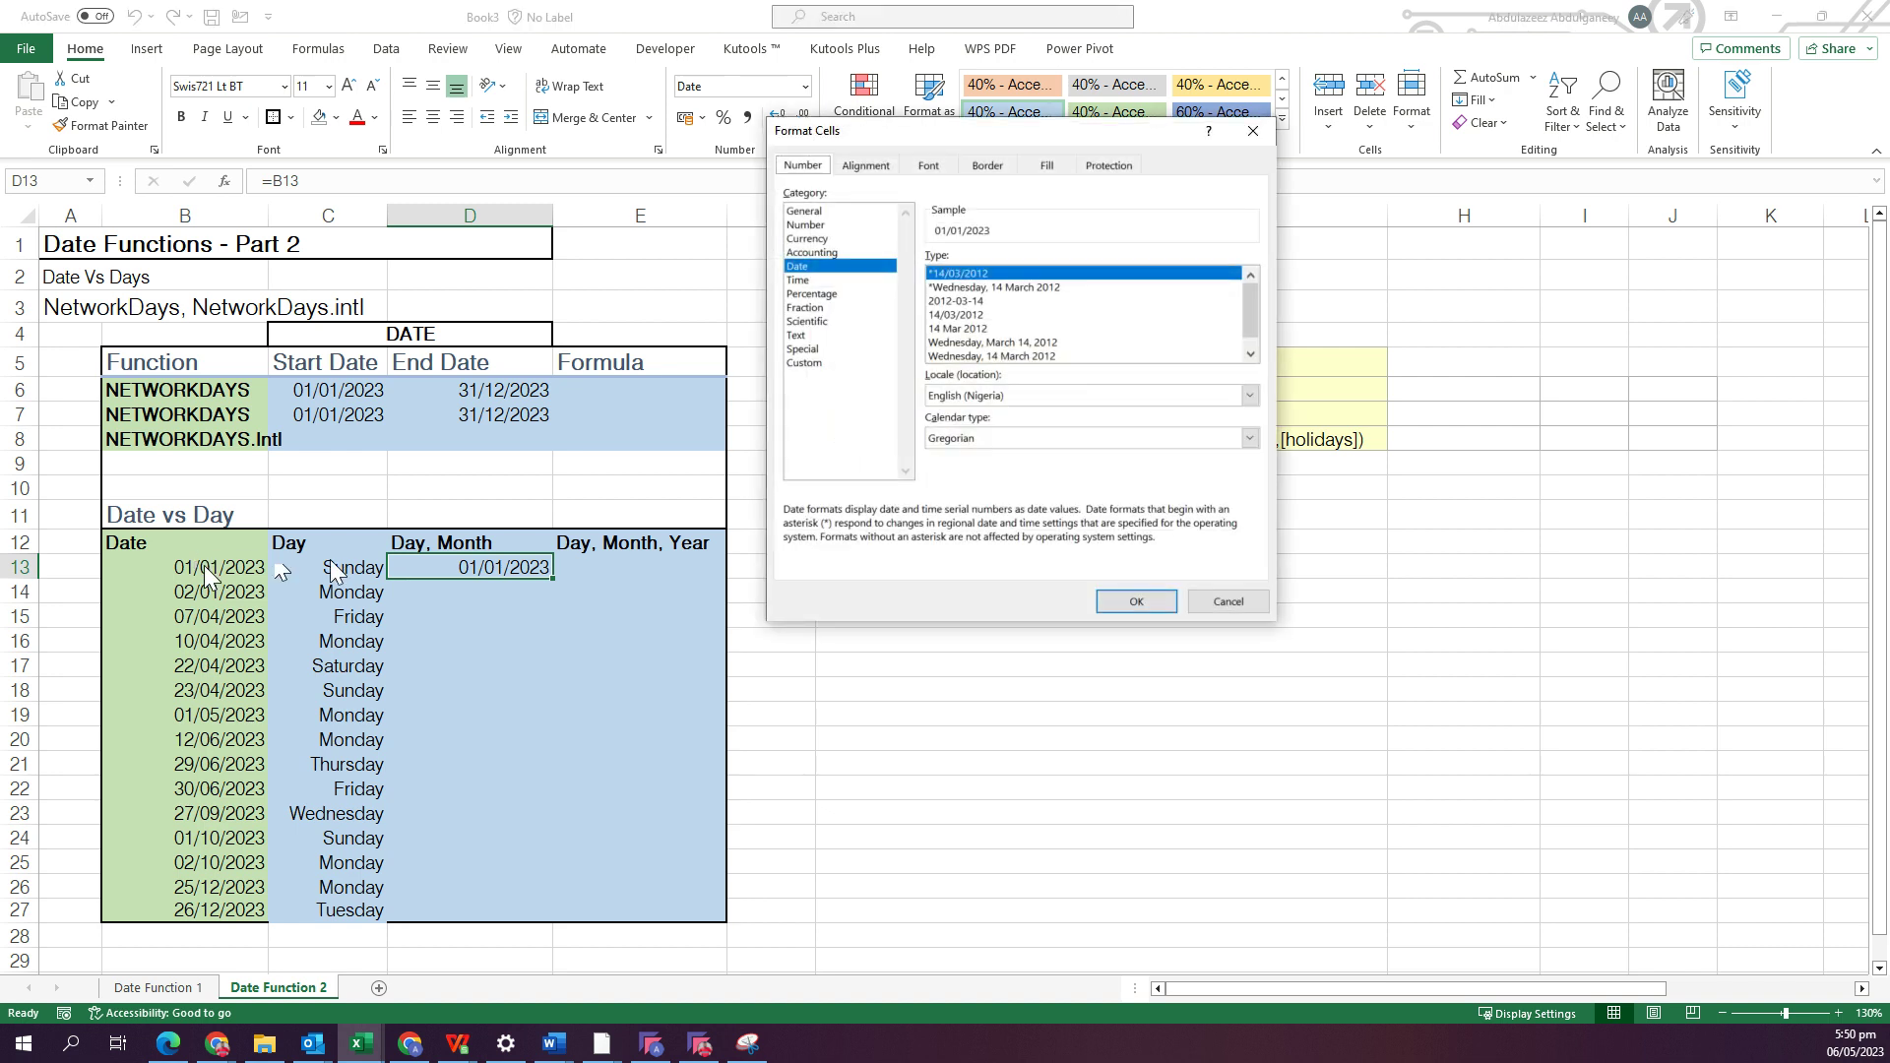
pyautogui.click(820, 362)
pyautogui.moveTo(990, 274); pyautogui.dragTo(908, 275)
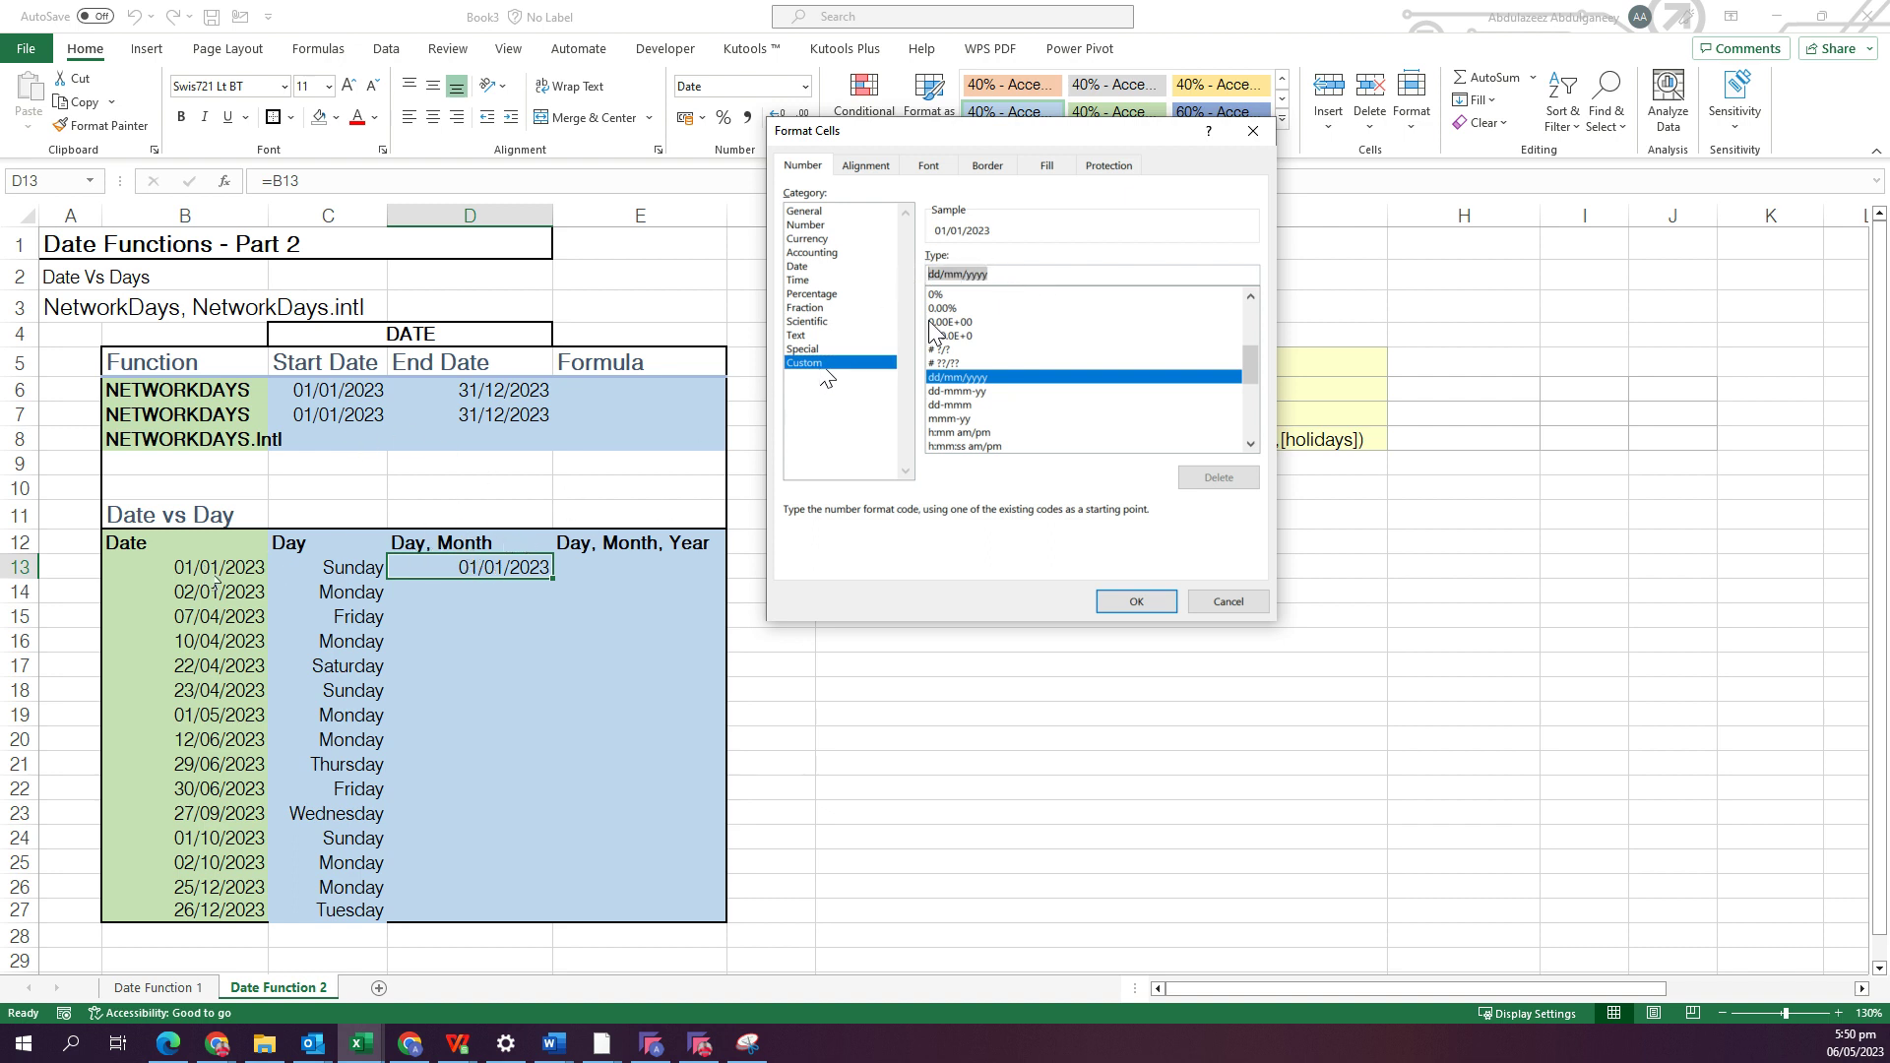
pyautogui.write('dddd')
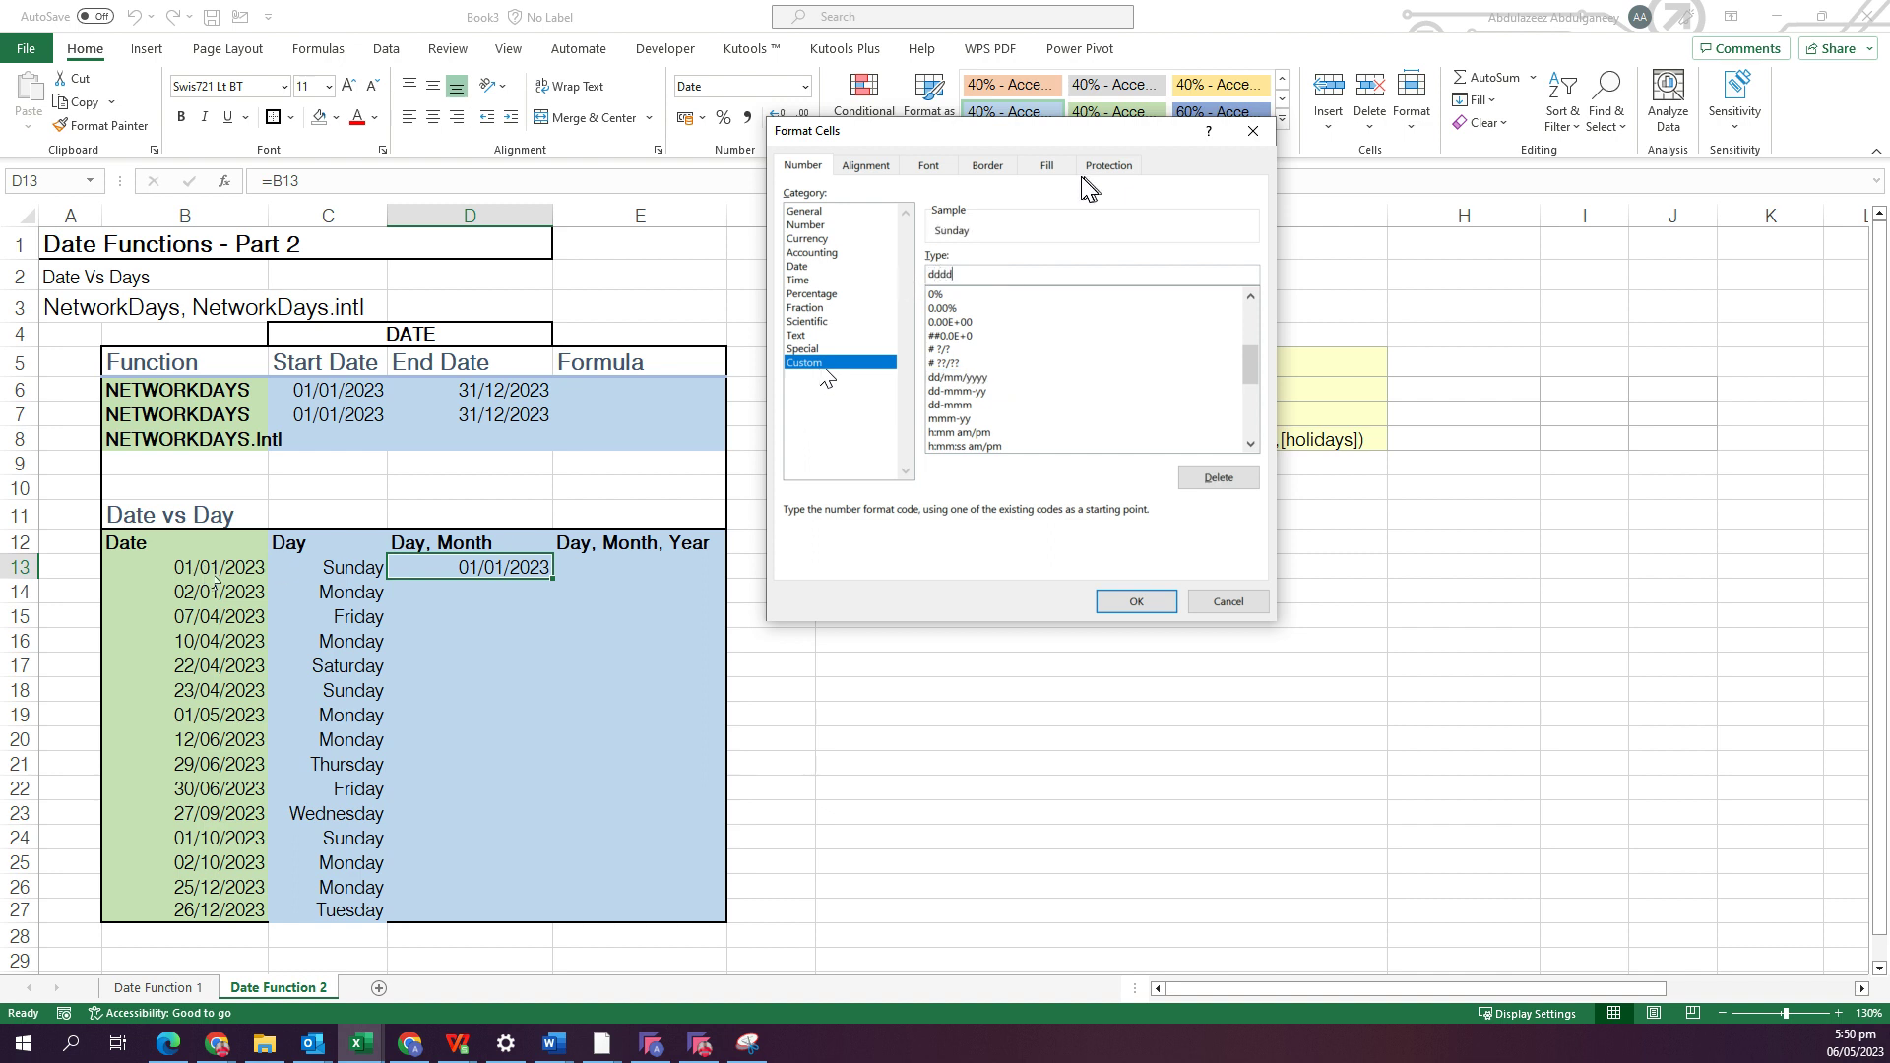
pyautogui.write(', mmmm')
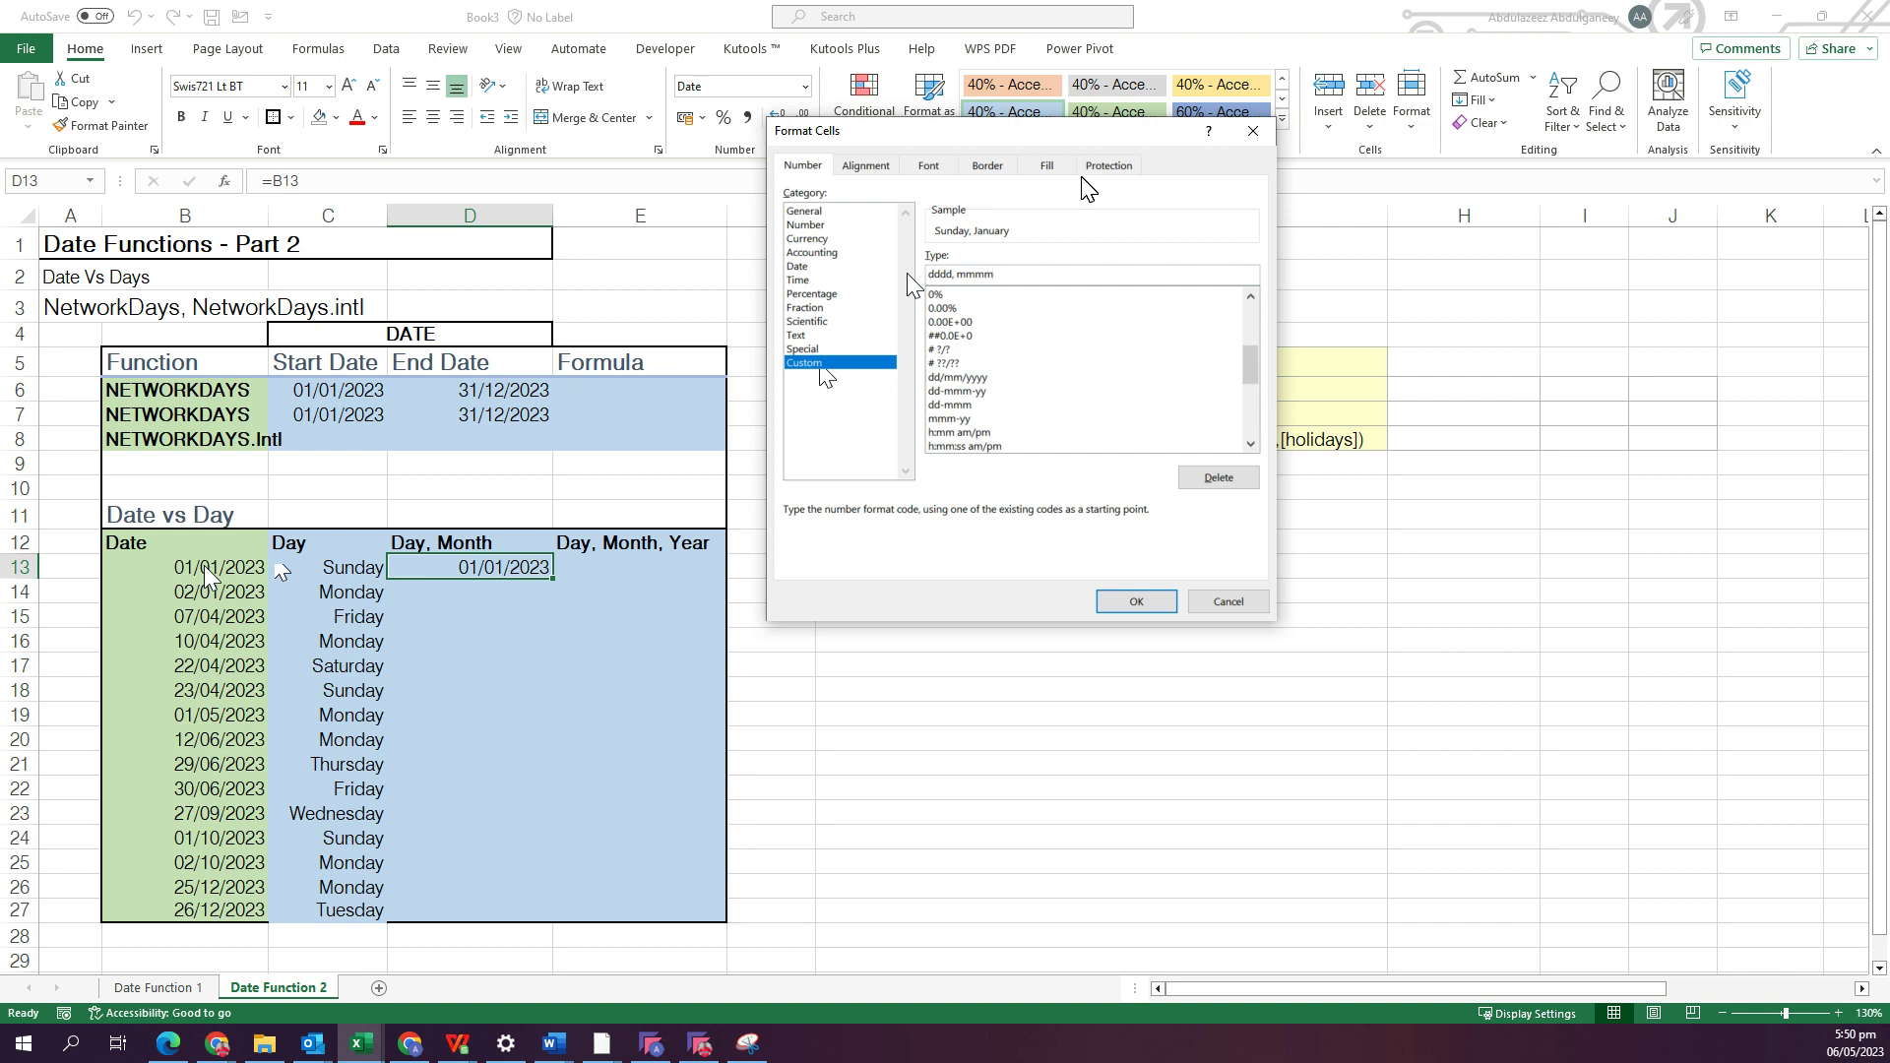
pyautogui.click(1137, 601)
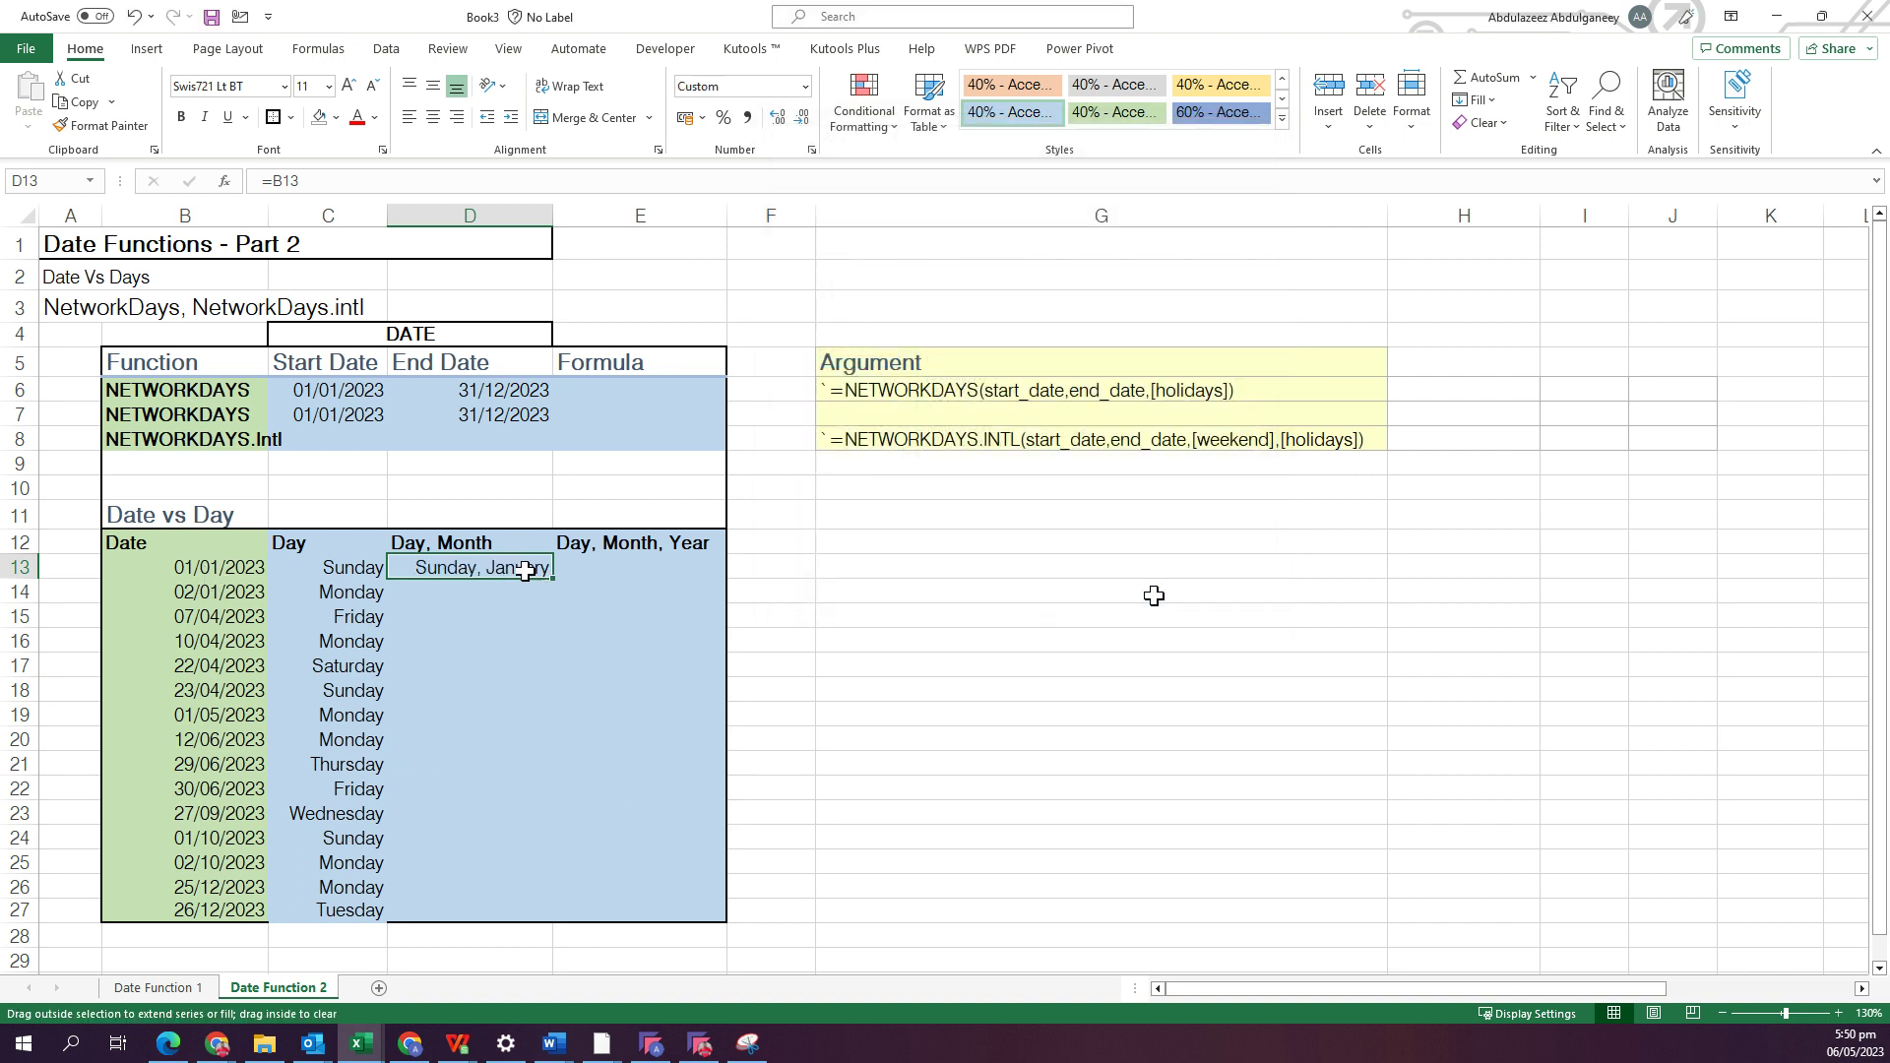
# Fill D13 down to row 27 and widen column D to slightly more than its longest entry.
pyautogui.doubleClick(553, 583)
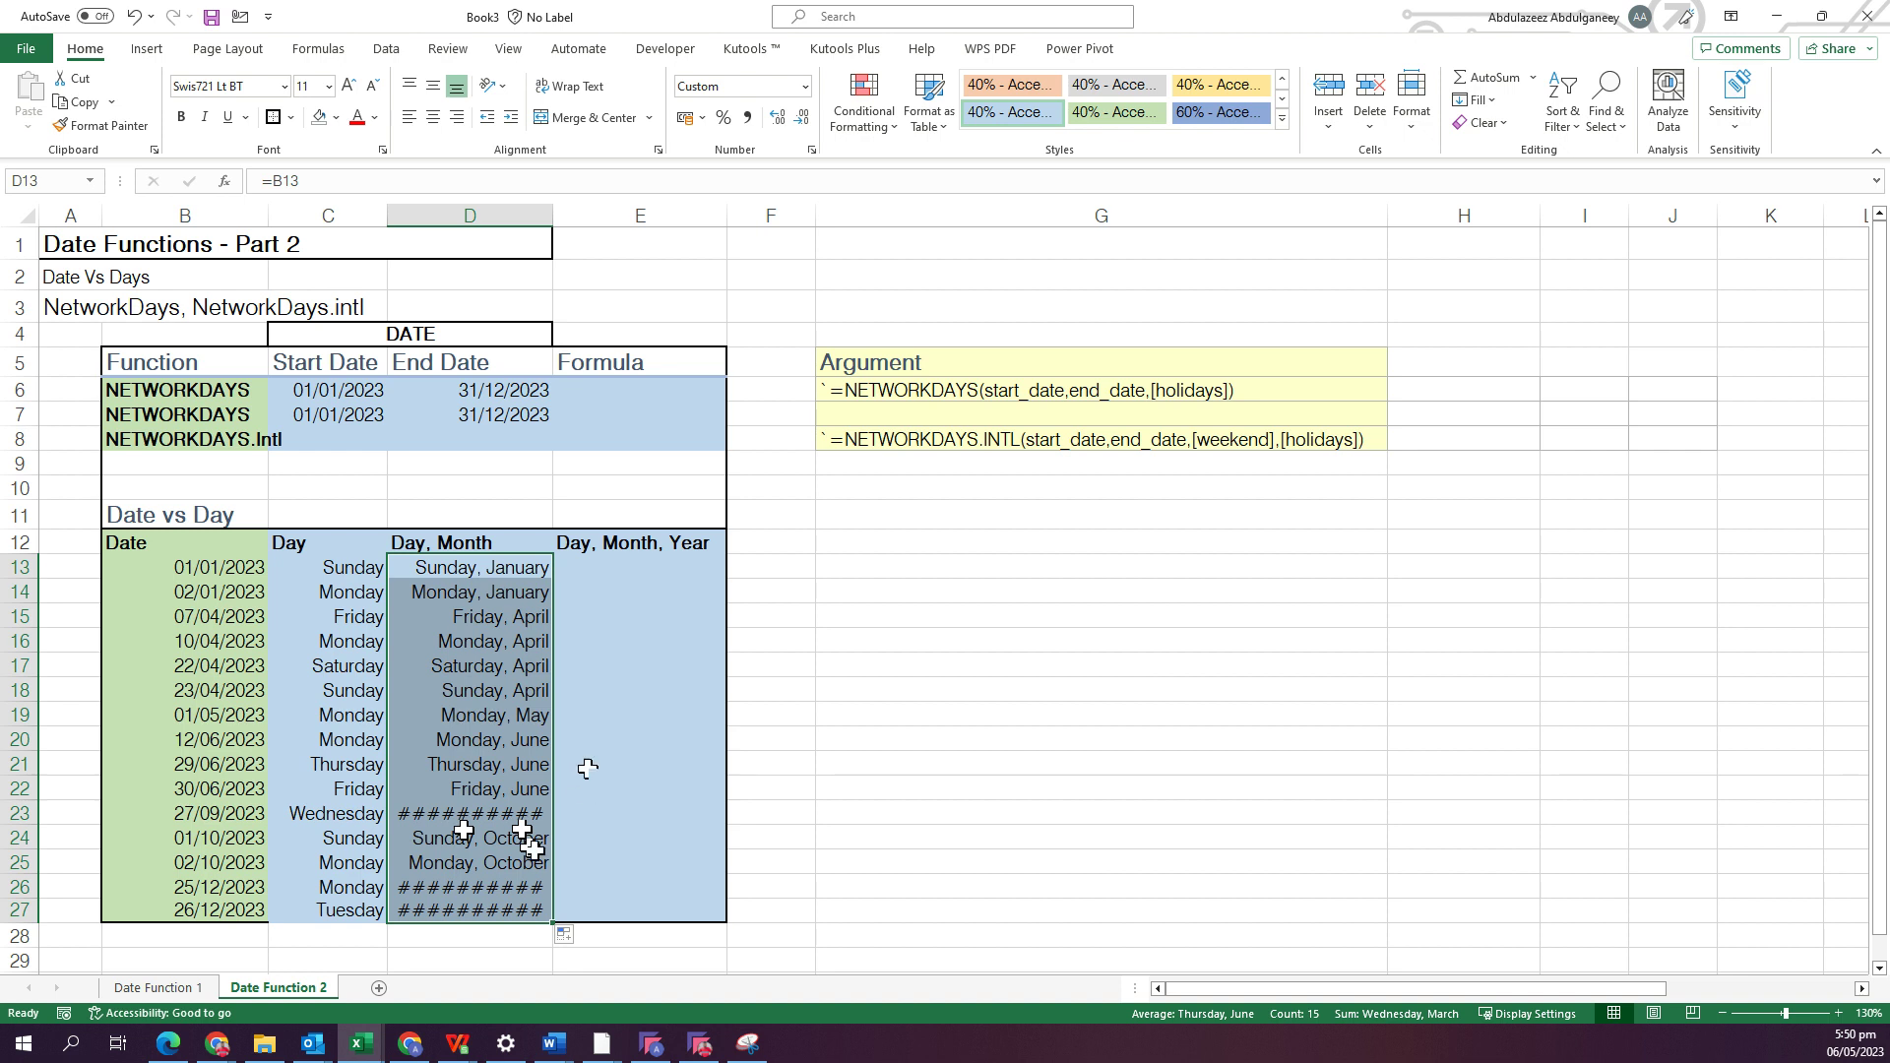
pyautogui.doubleClick(553, 217)
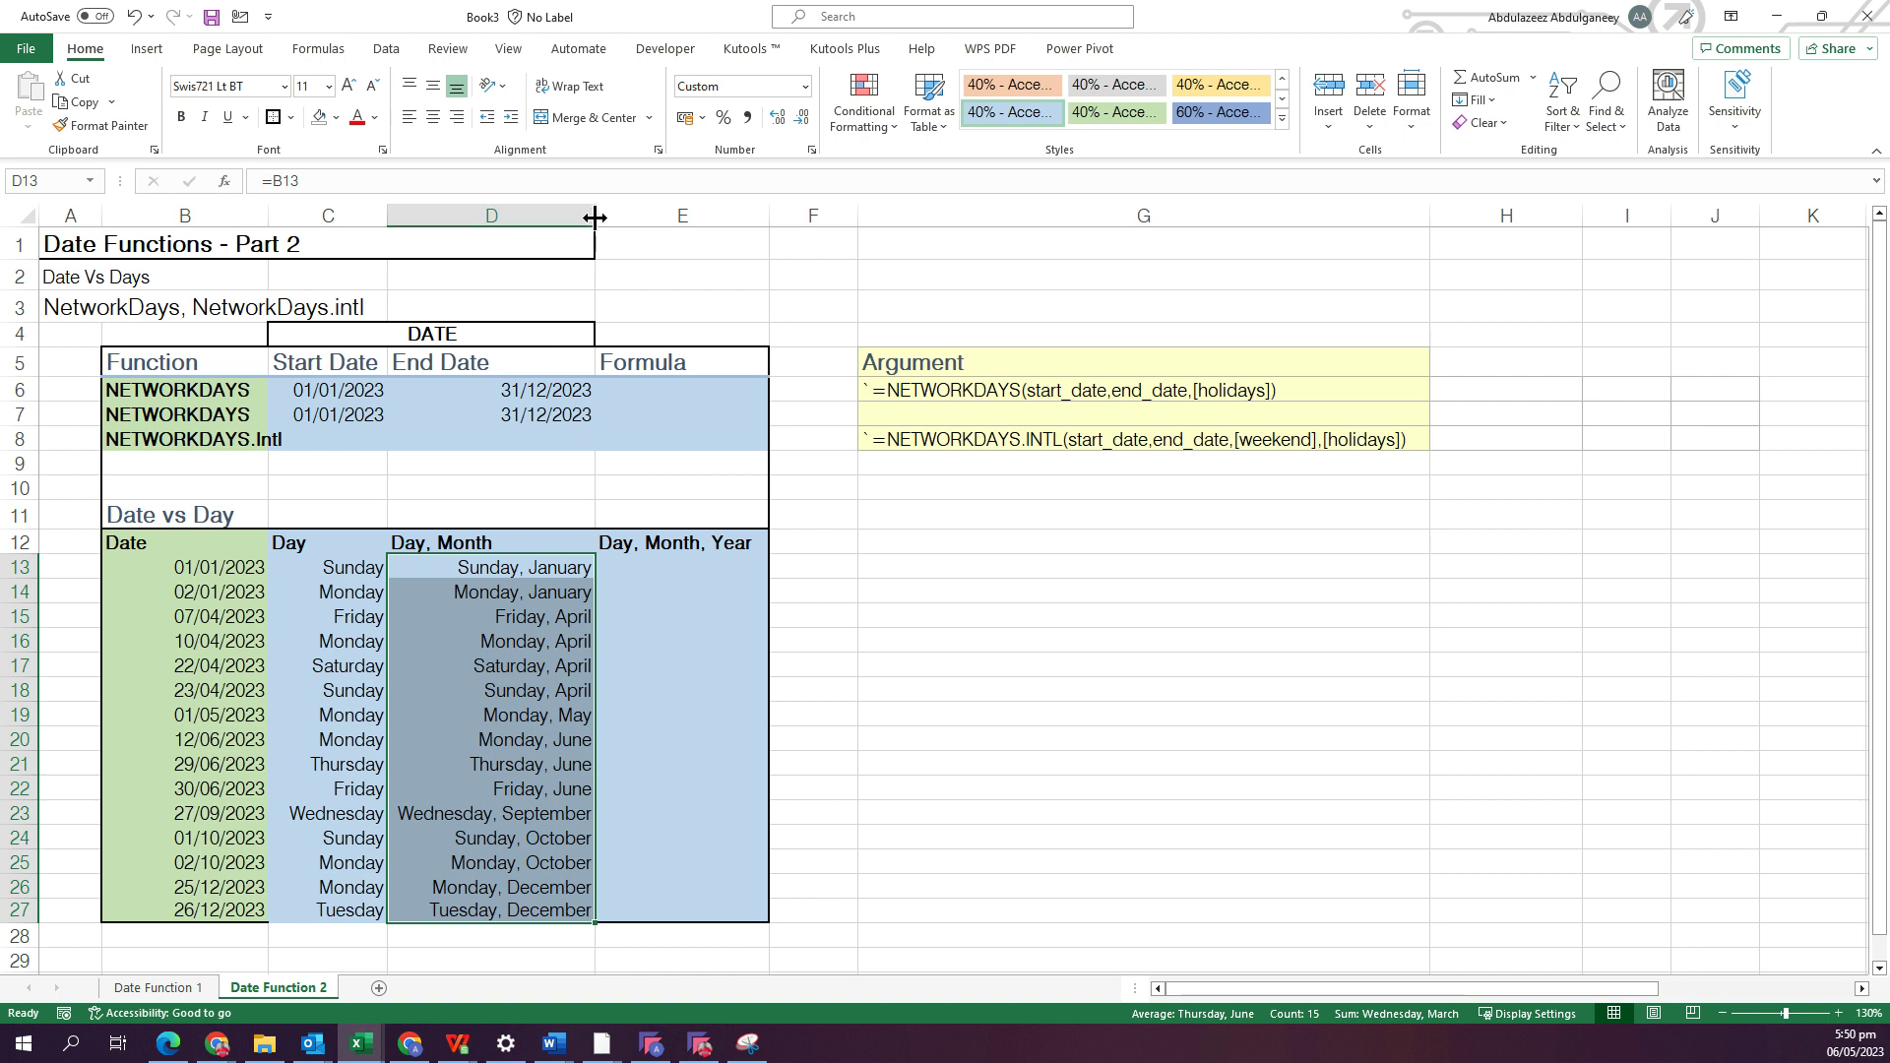
pyautogui.moveTo(594, 216); pyautogui.dragTo(604, 218)
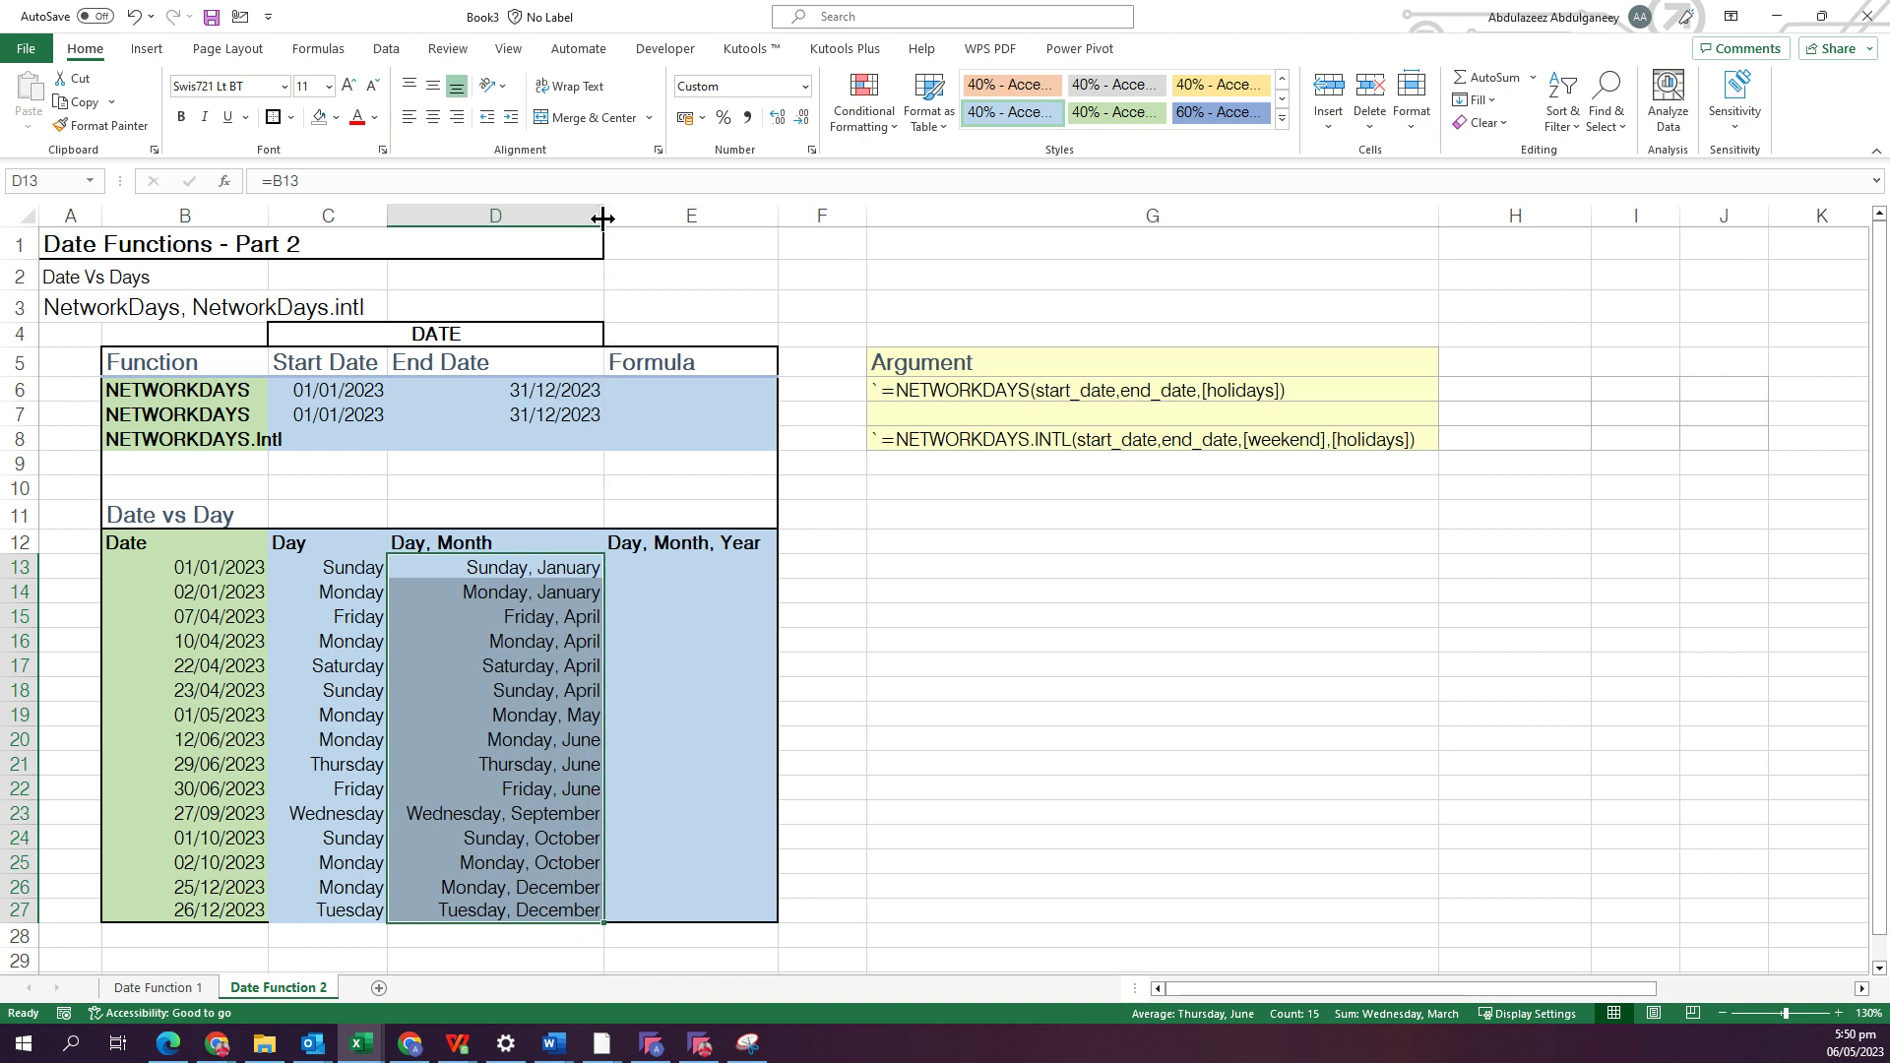
# Enter a formula in cell E13 of the Day, Month, Year column that references the date in B13.
pyautogui.click(637, 567)
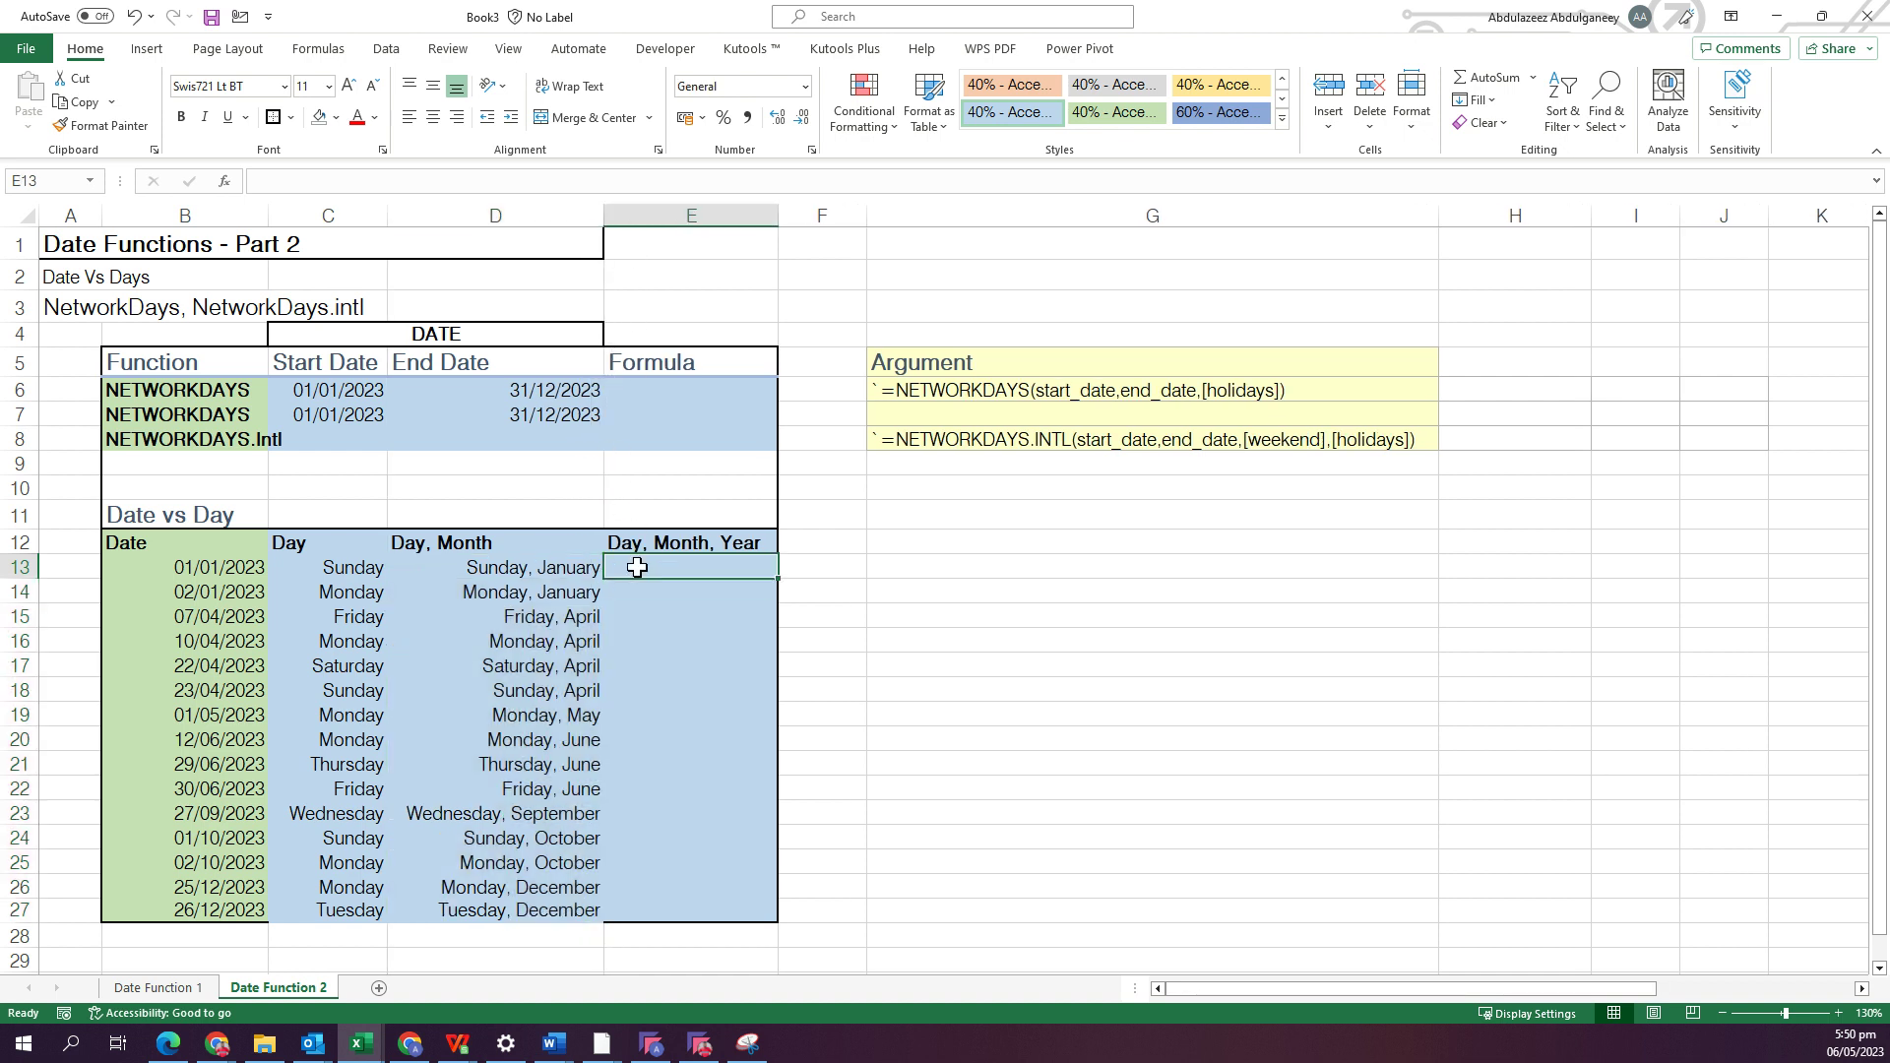
pyautogui.write('=')
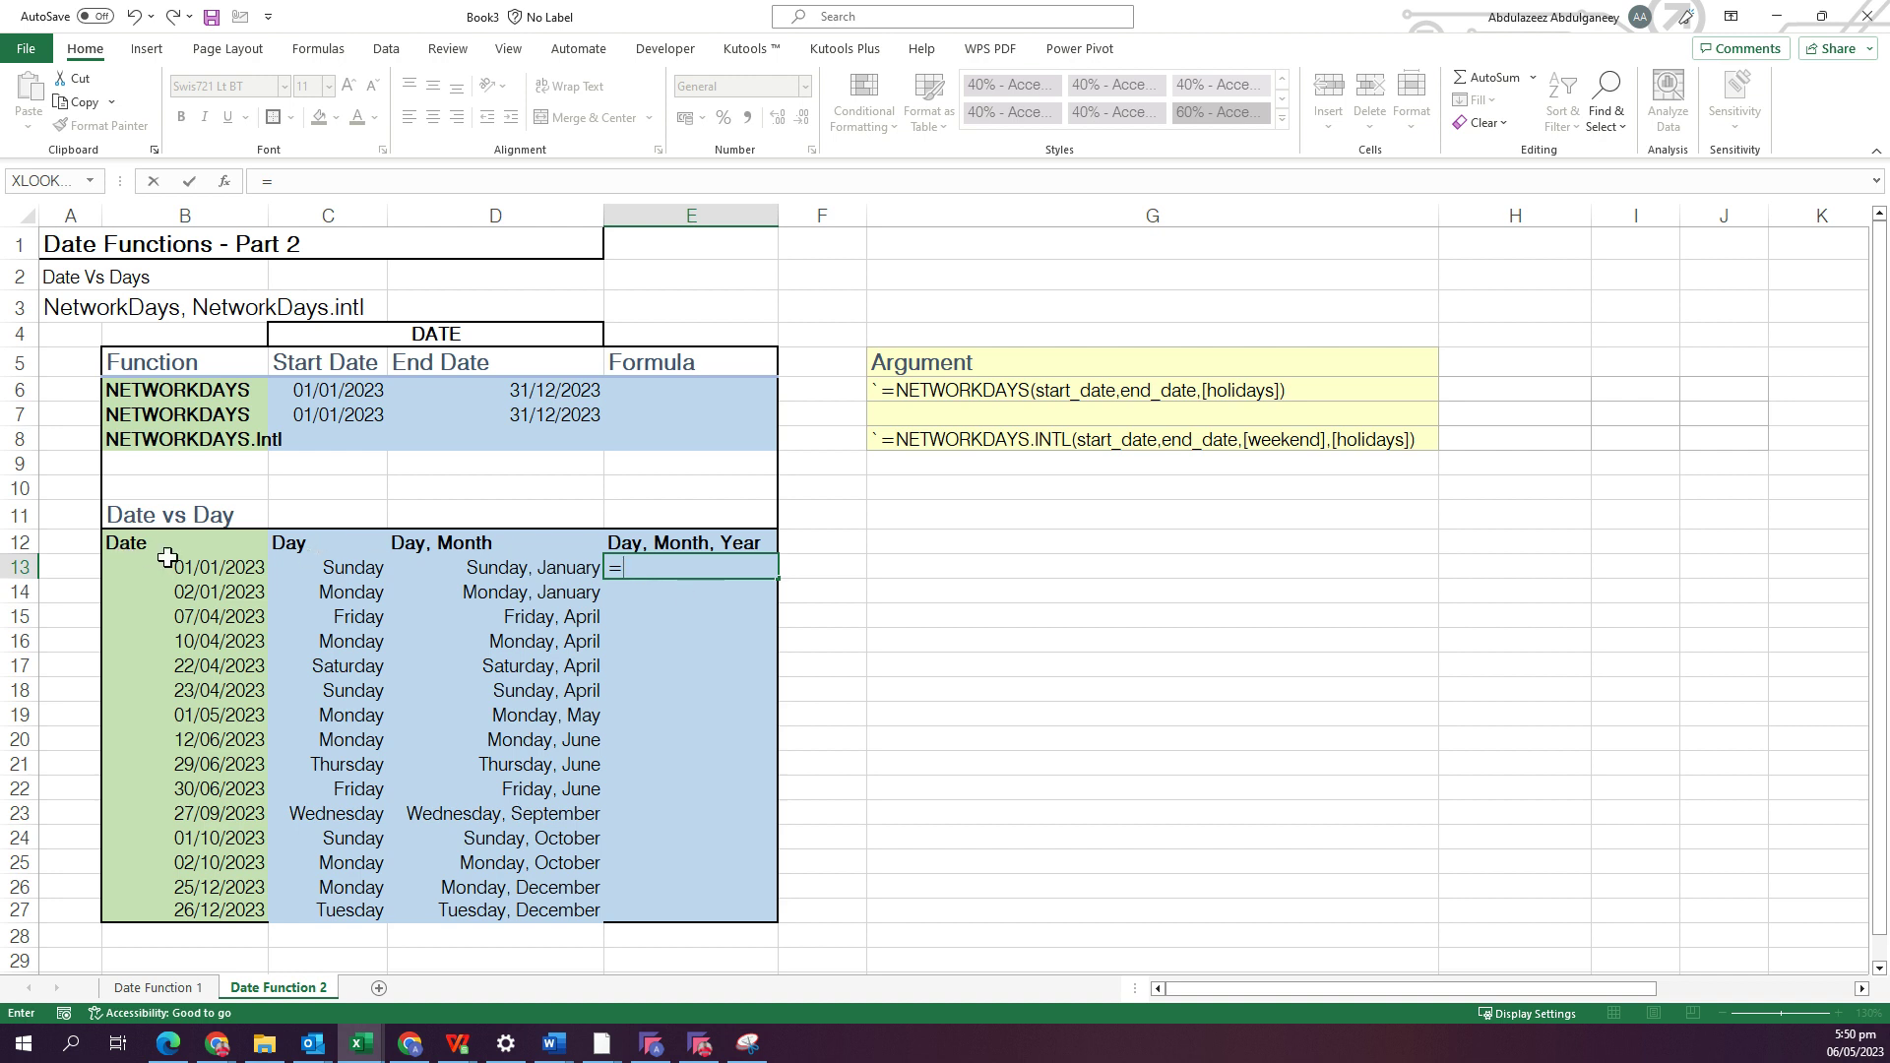
pyautogui.click(199, 567)
pyautogui.press('Return')
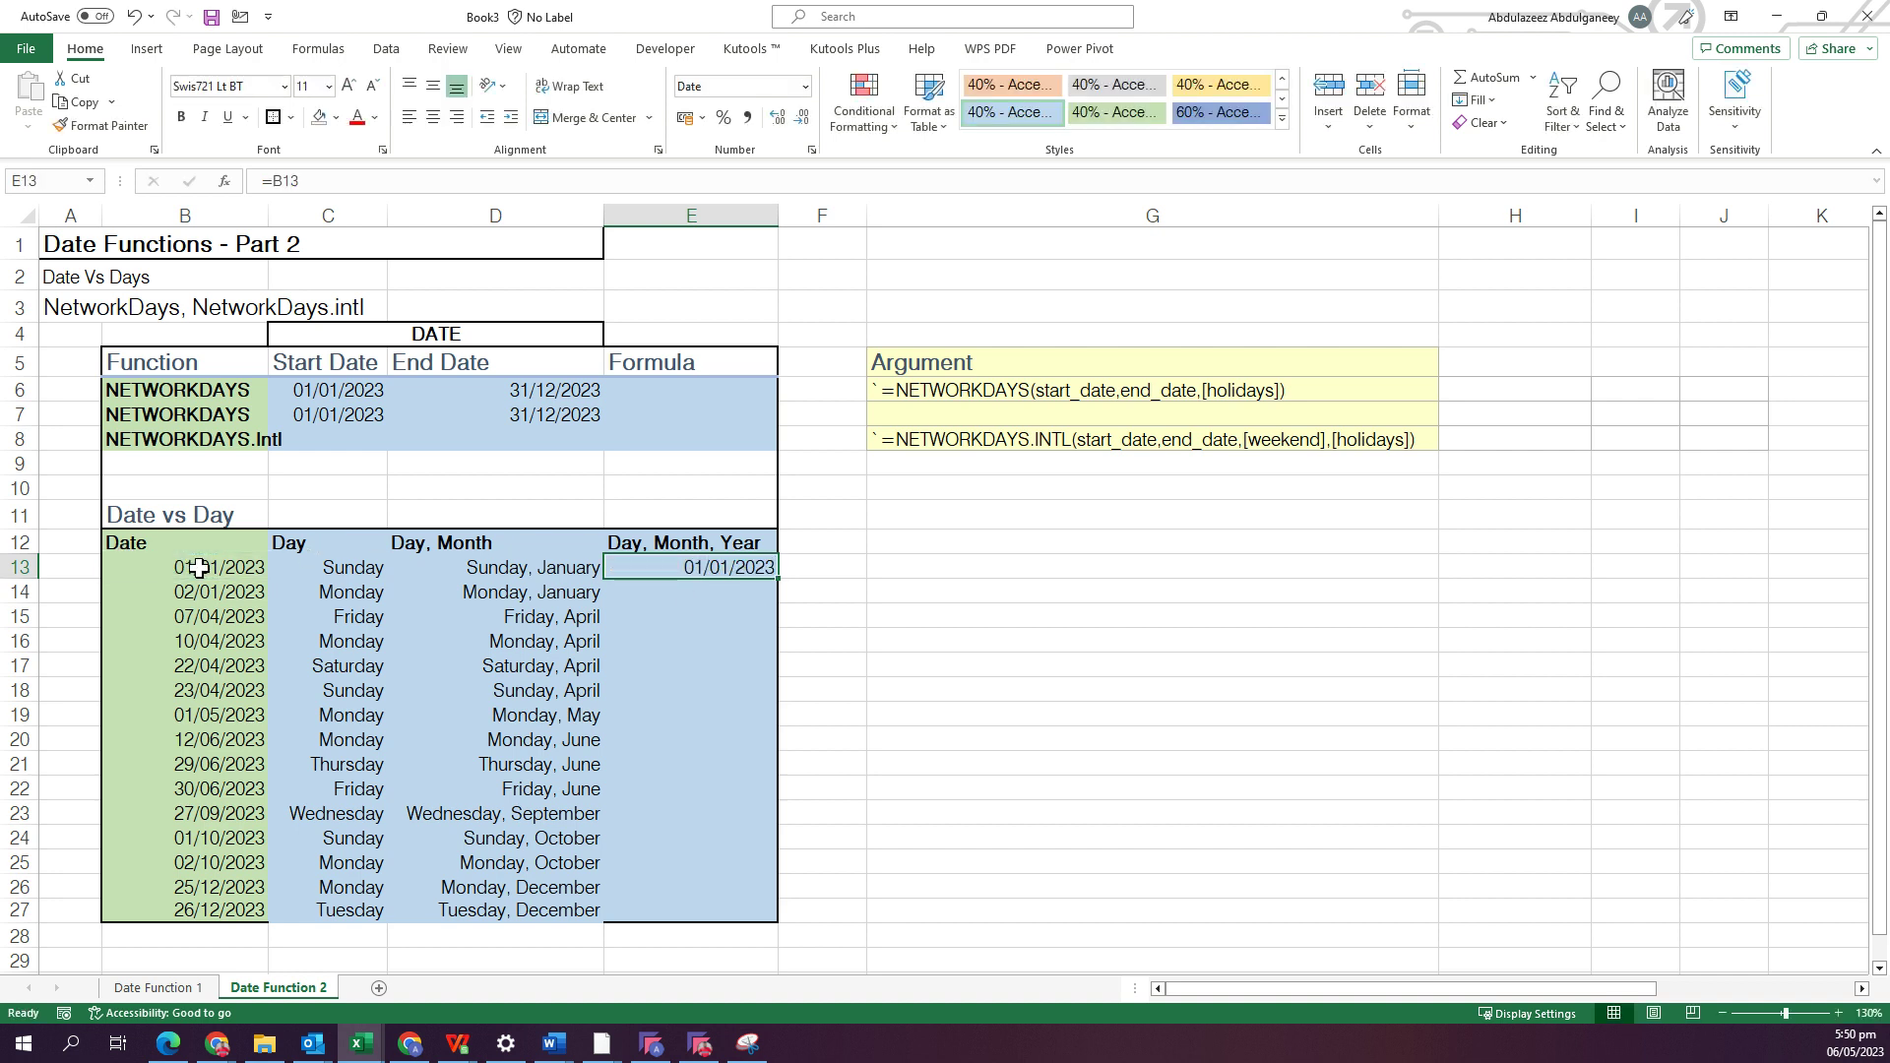
# Apply the custom number format "dddd, dd, mmmm, yy" to cell E13.
pyautogui.hotkey('ctrl', '1')
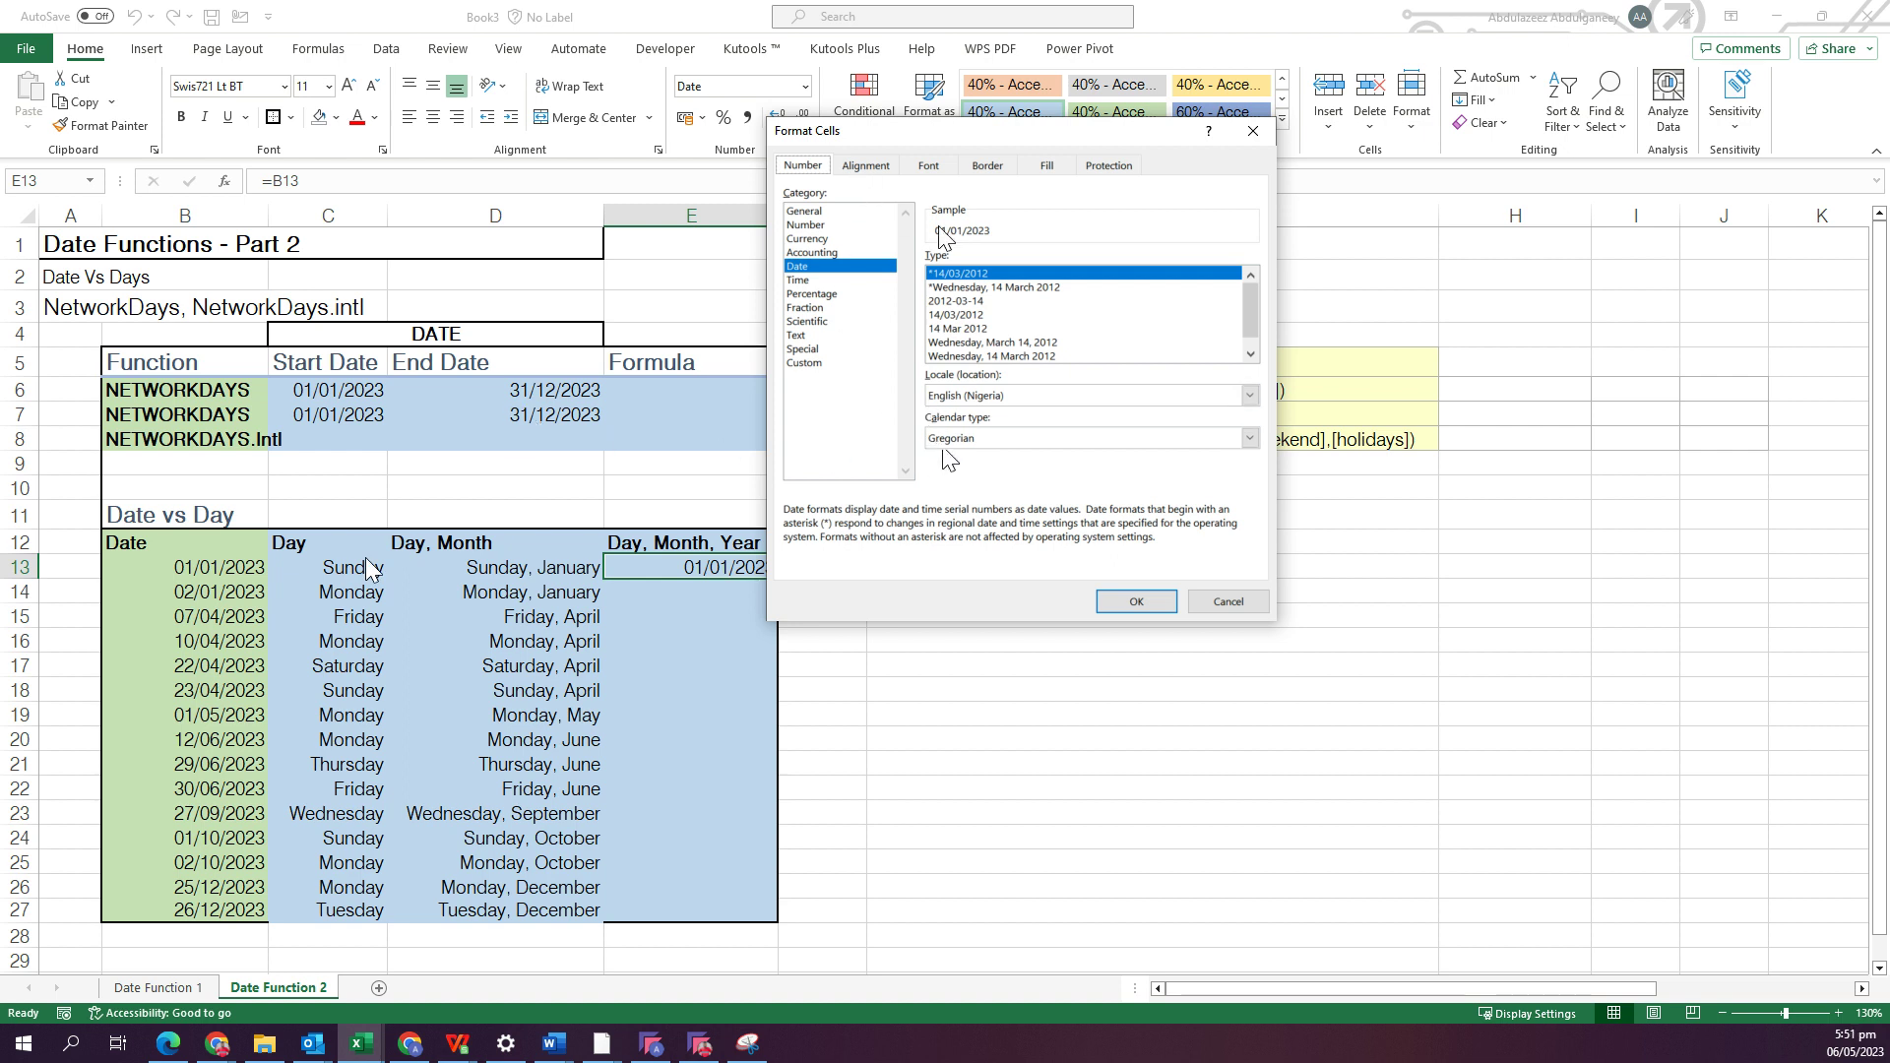
pyautogui.moveTo(989, 148); pyautogui.dragTo(810, 187)
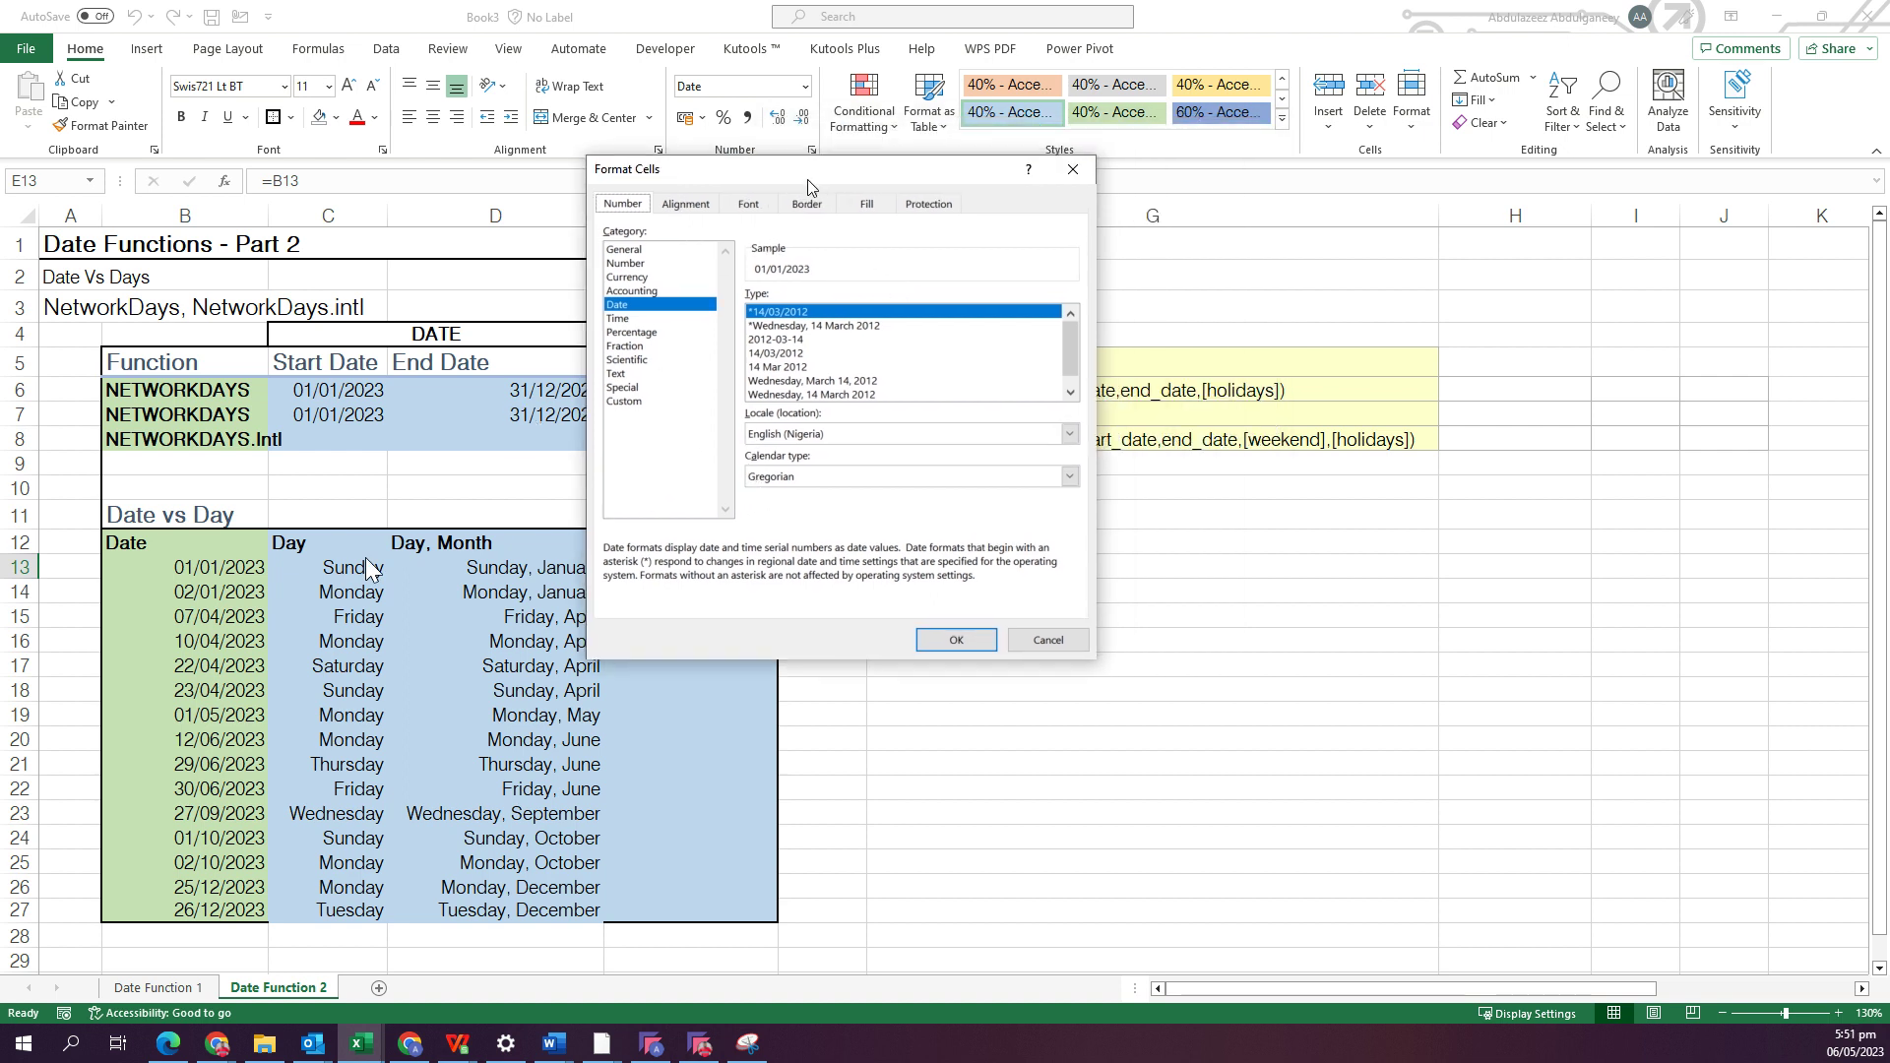
pyautogui.click(635, 401)
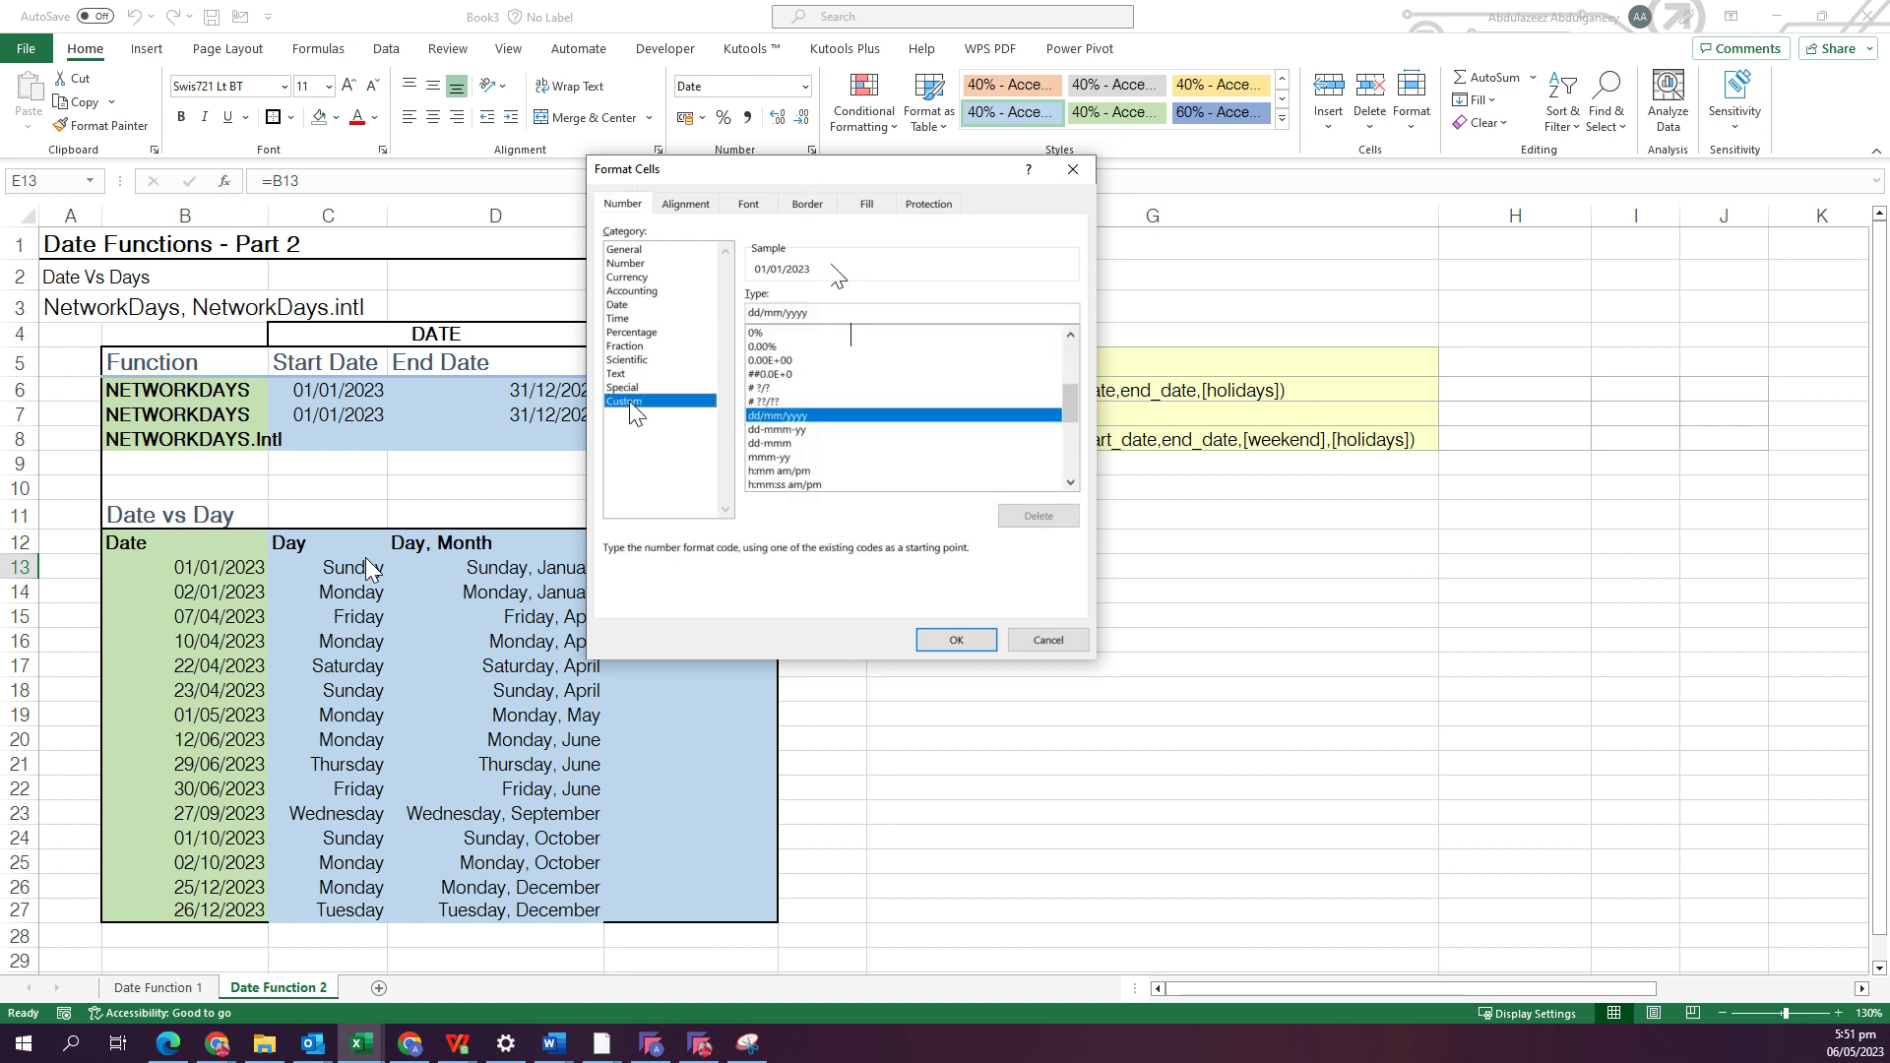
pyautogui.moveTo(852, 310); pyautogui.dragTo(717, 311)
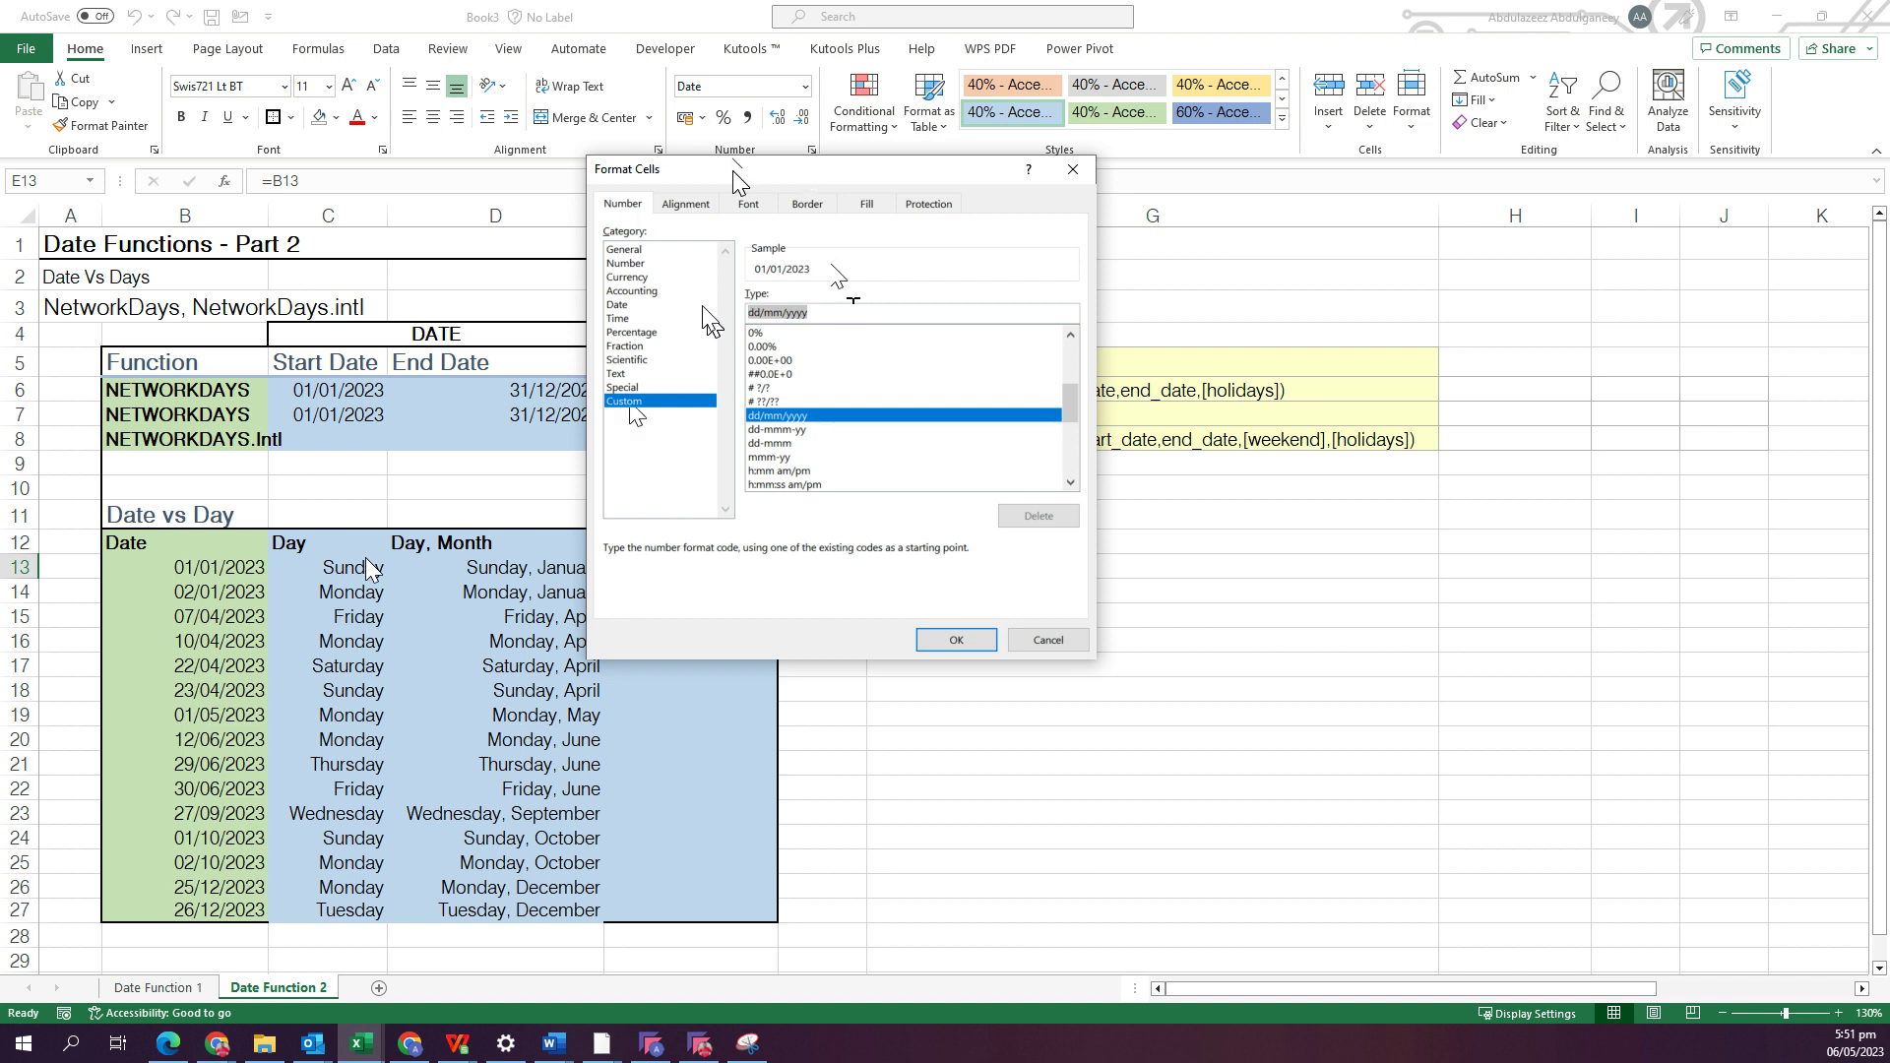
pyautogui.moveTo(739, 181); pyautogui.dragTo(1004, 185)
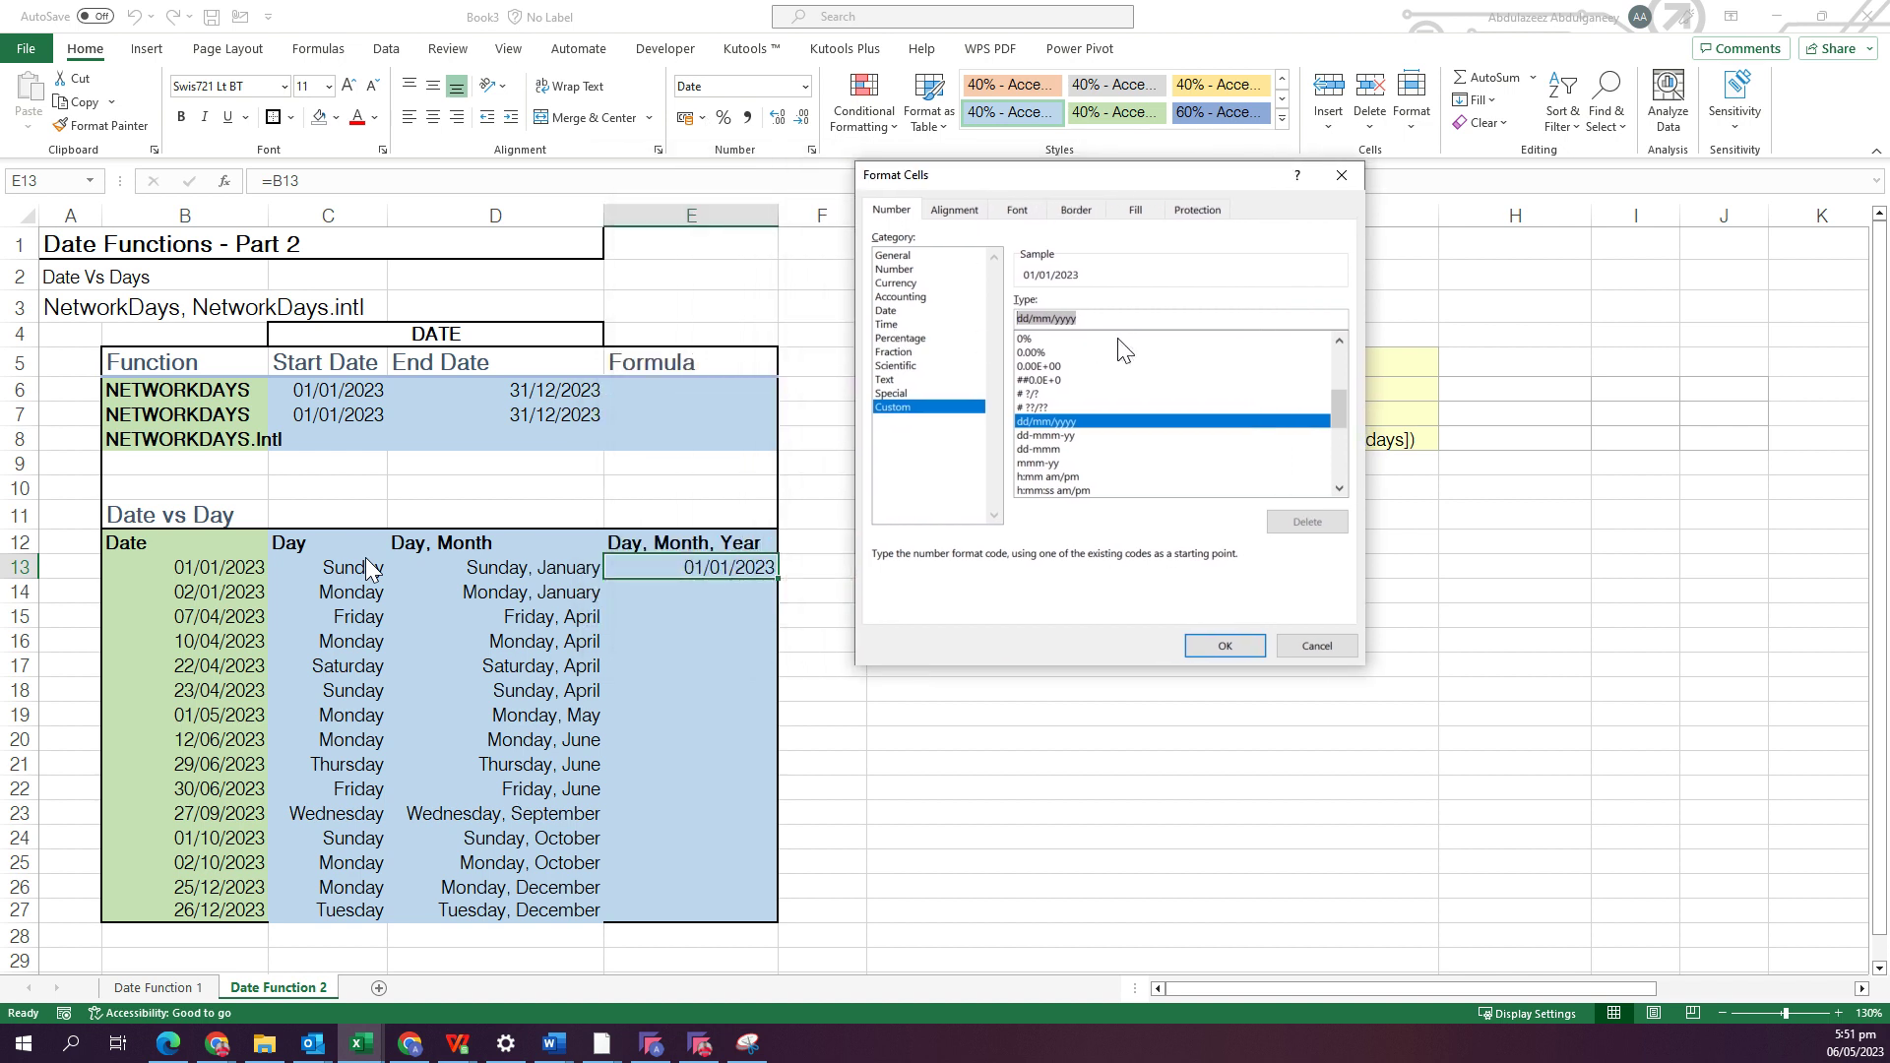
pyautogui.write('ddddd')
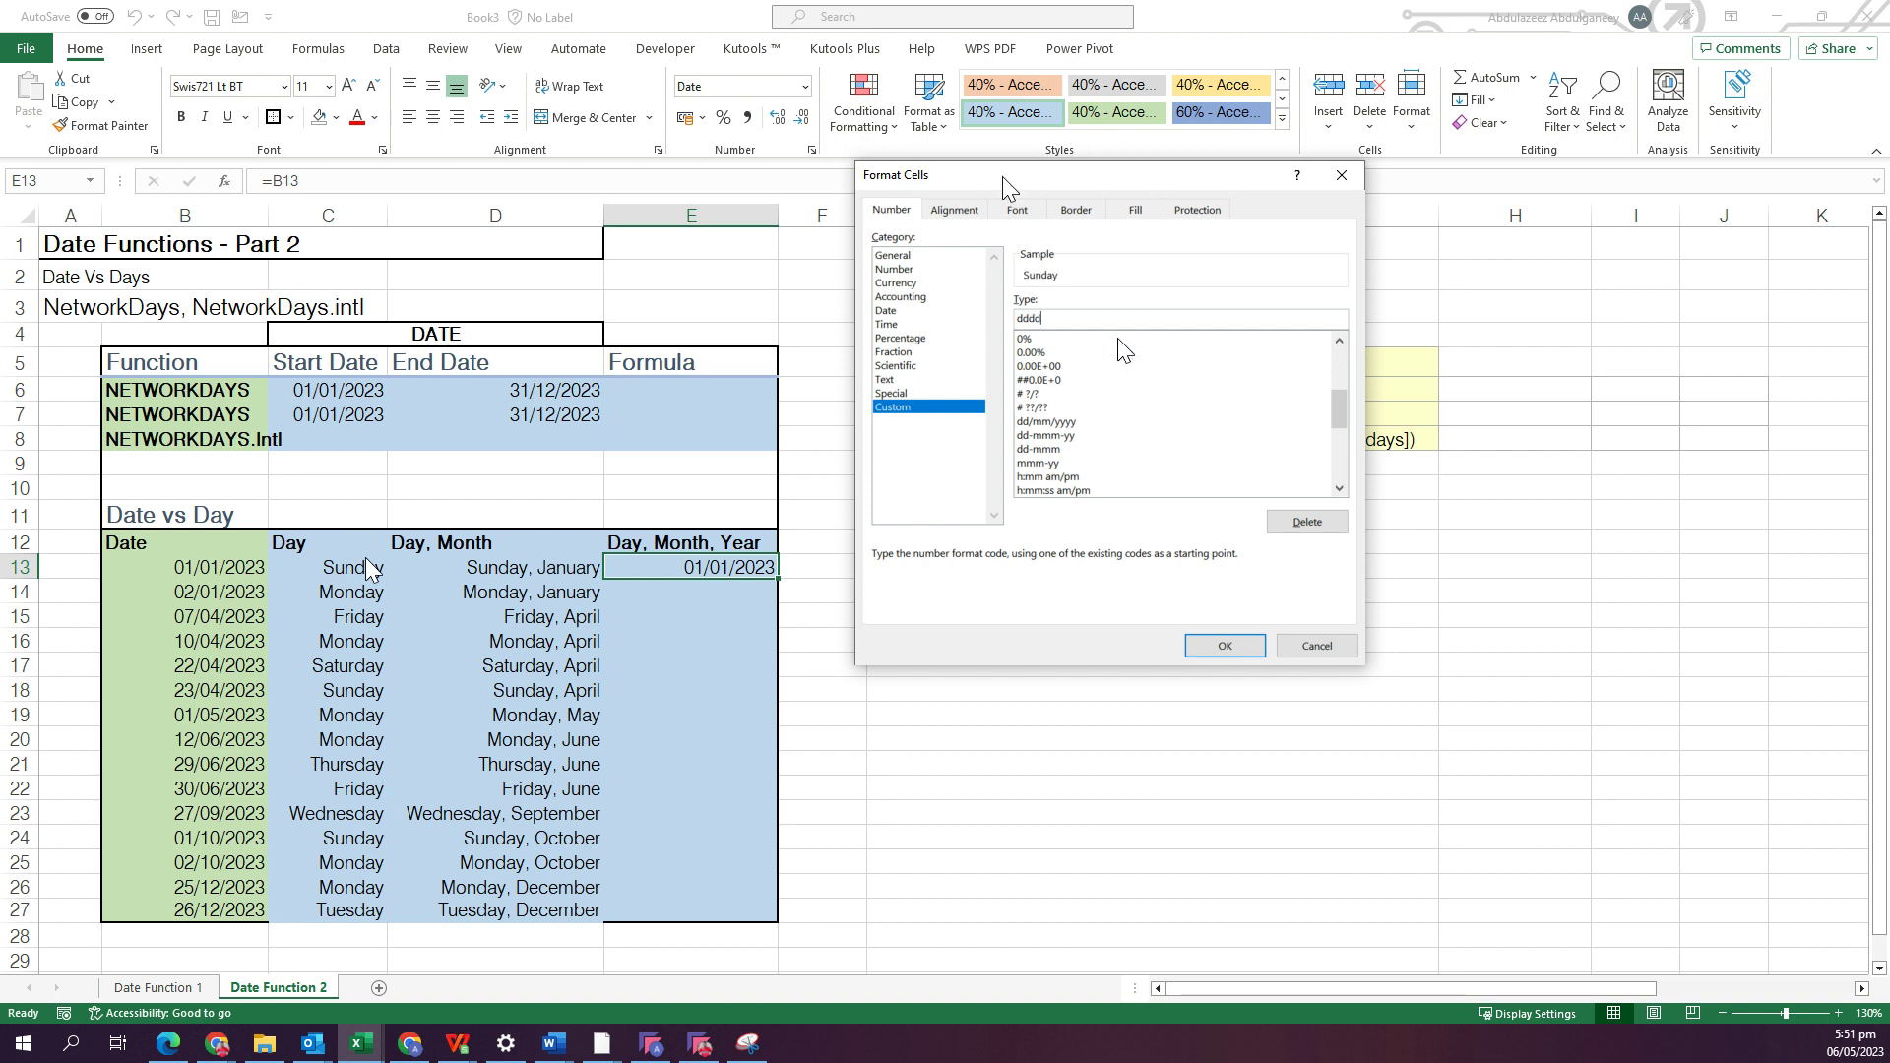
pyautogui.write(', dd, mmmm, yy')
pyautogui.click(1223, 645)
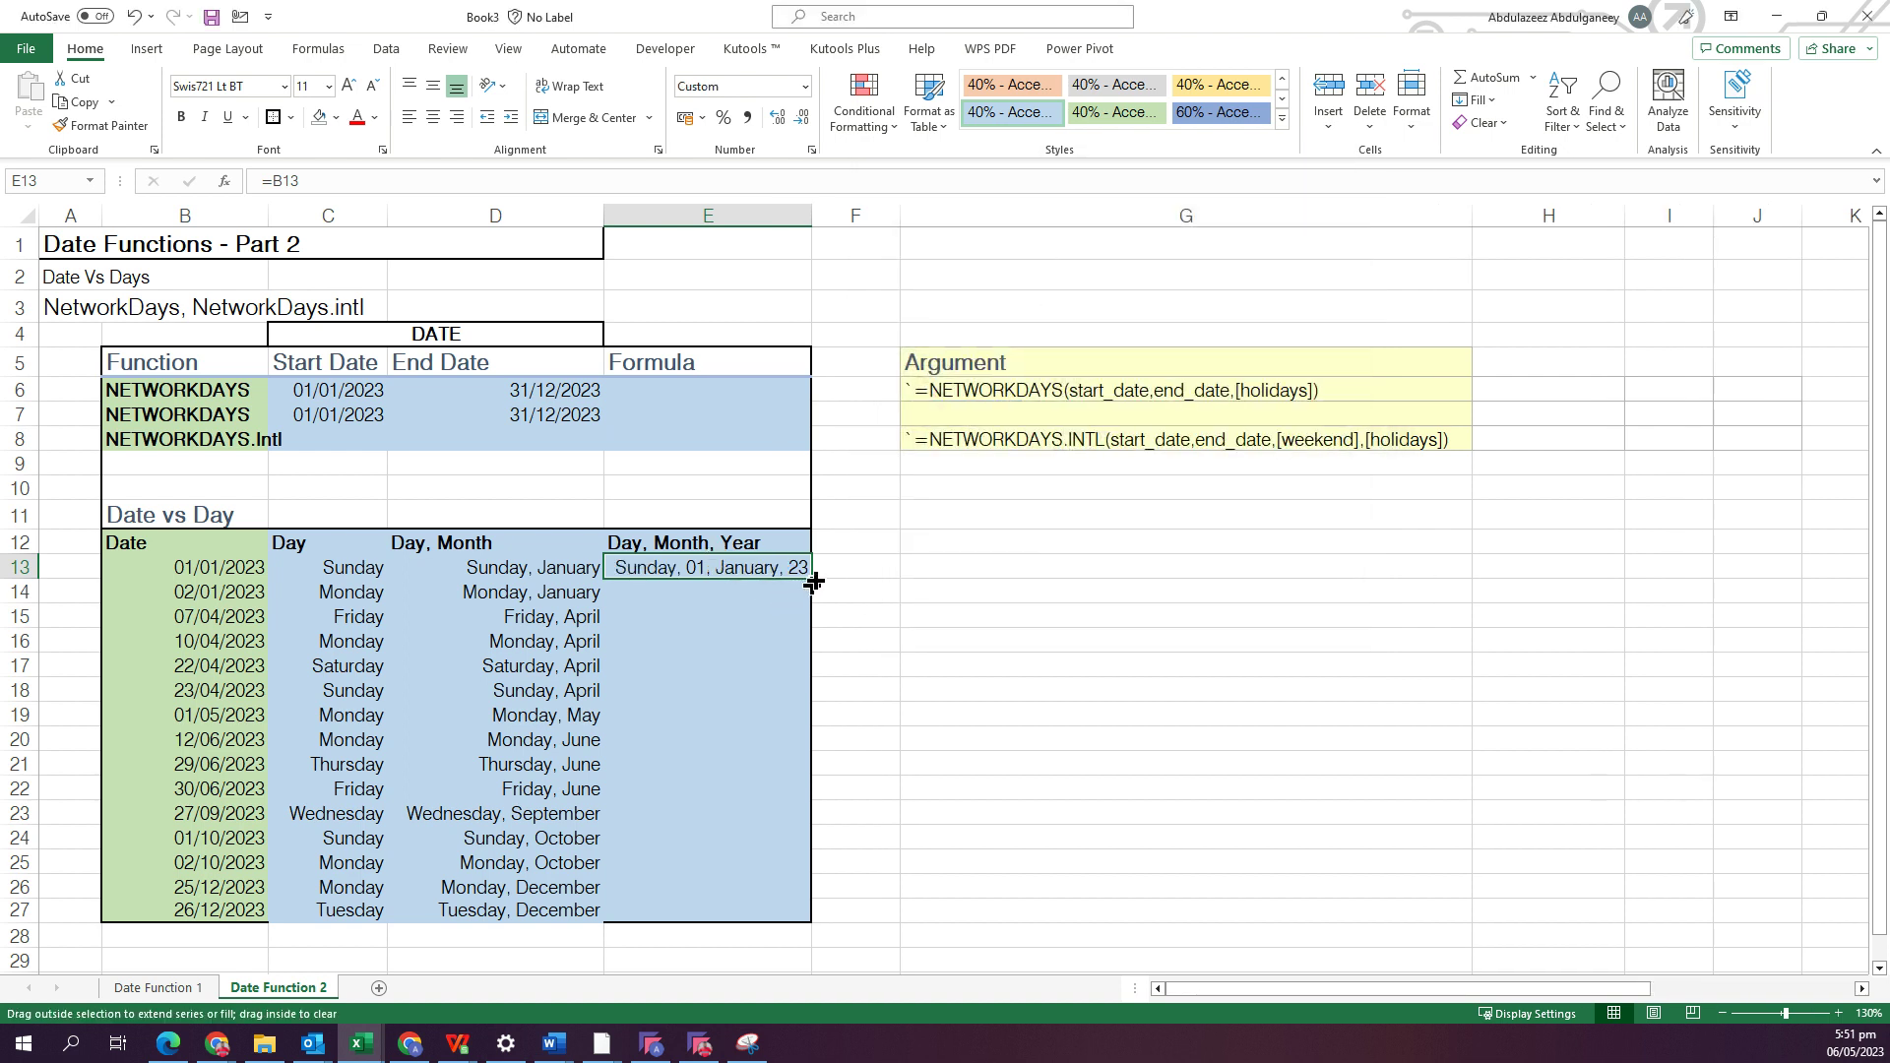
# Fill E13 down to row 27 and autofit the width of column E.
pyautogui.doubleClick(810, 579)
pyautogui.doubleClick(813, 218)
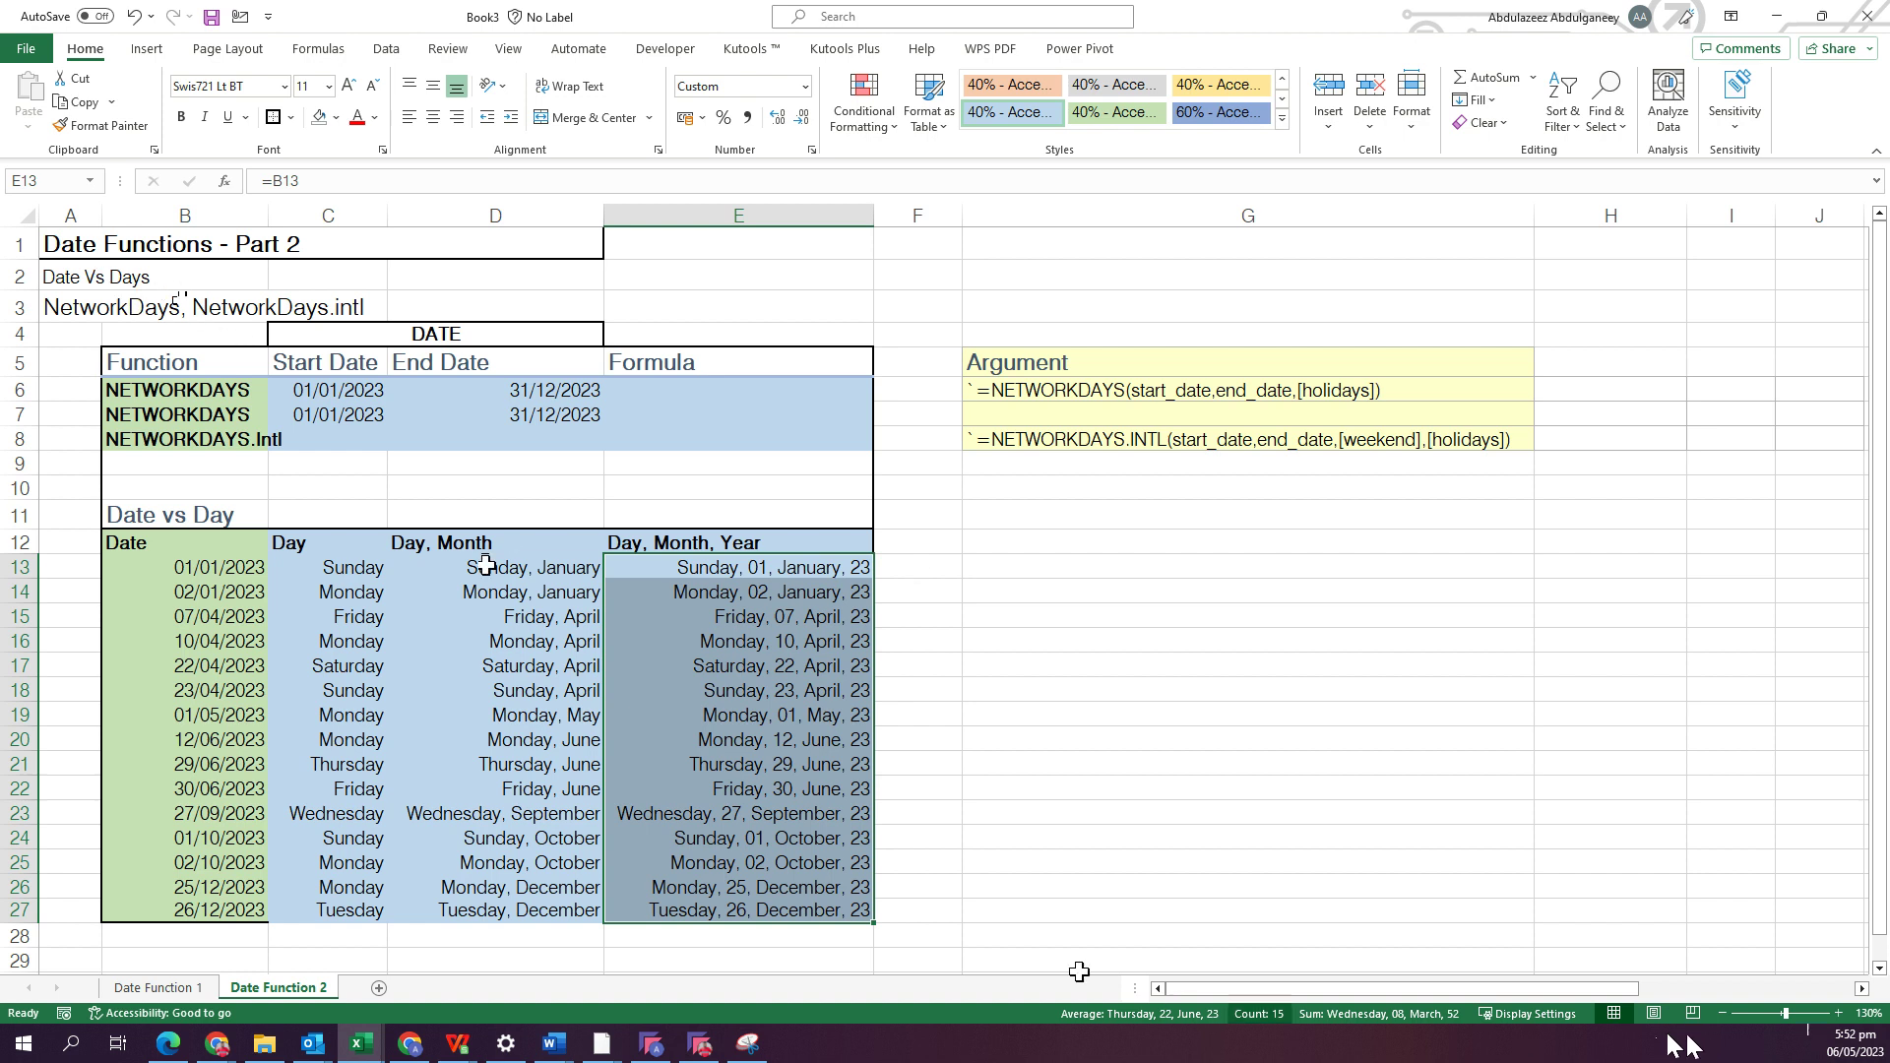
# Inspect the start and end date cells in the first NETWORKDAYS row.
pyautogui.click(340, 392)
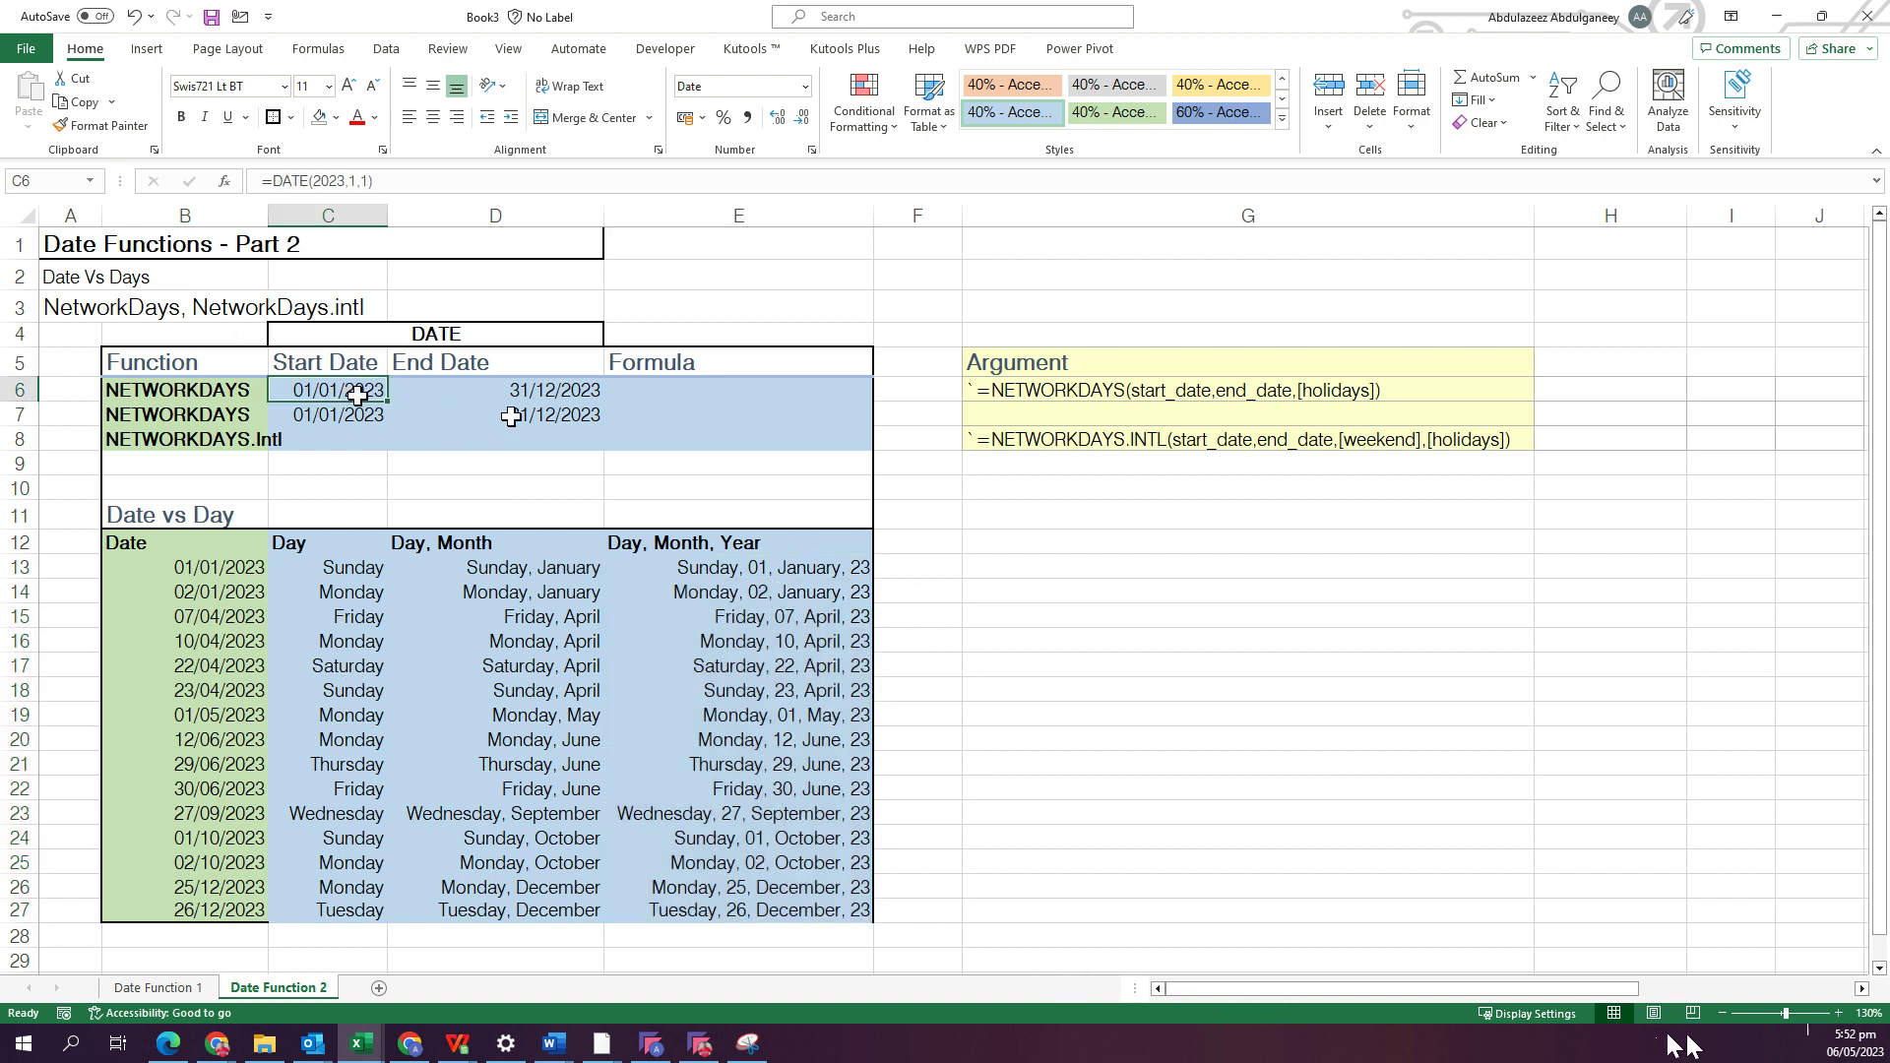
pyautogui.click(523, 388)
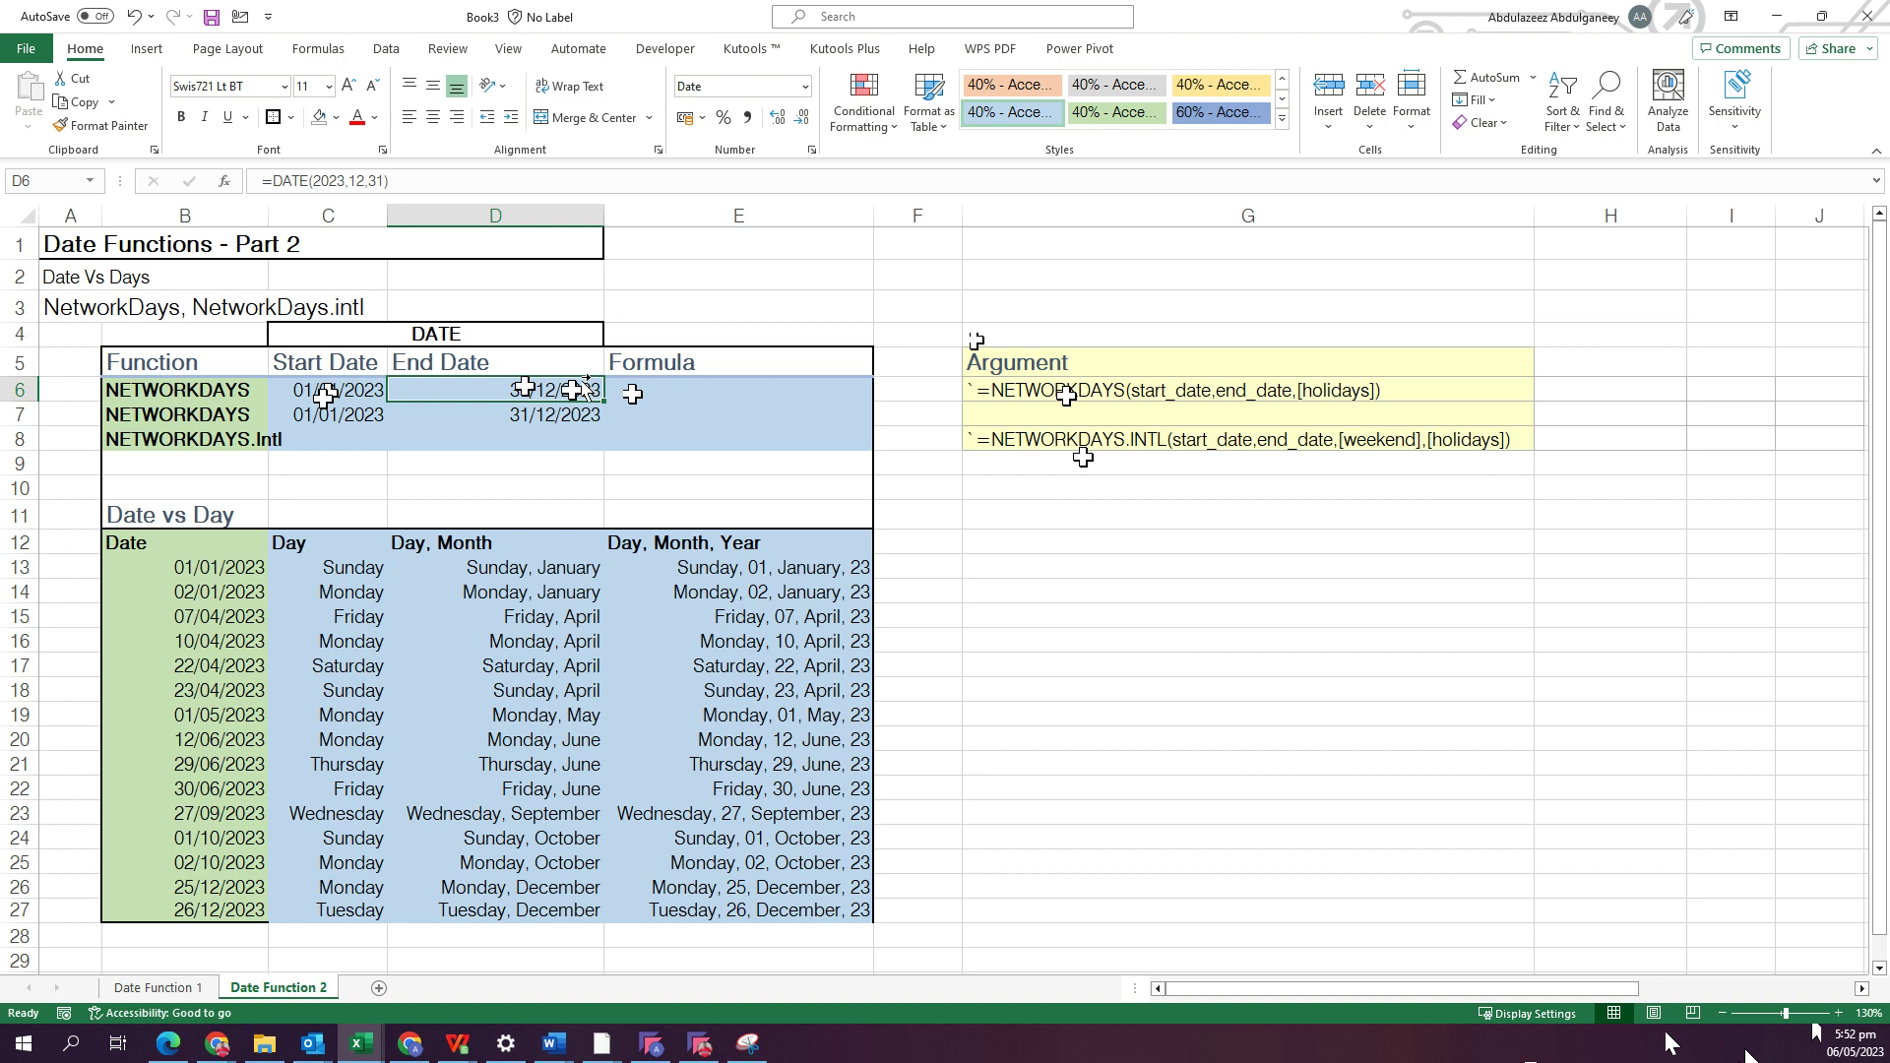
pyautogui.click(1020, 516)
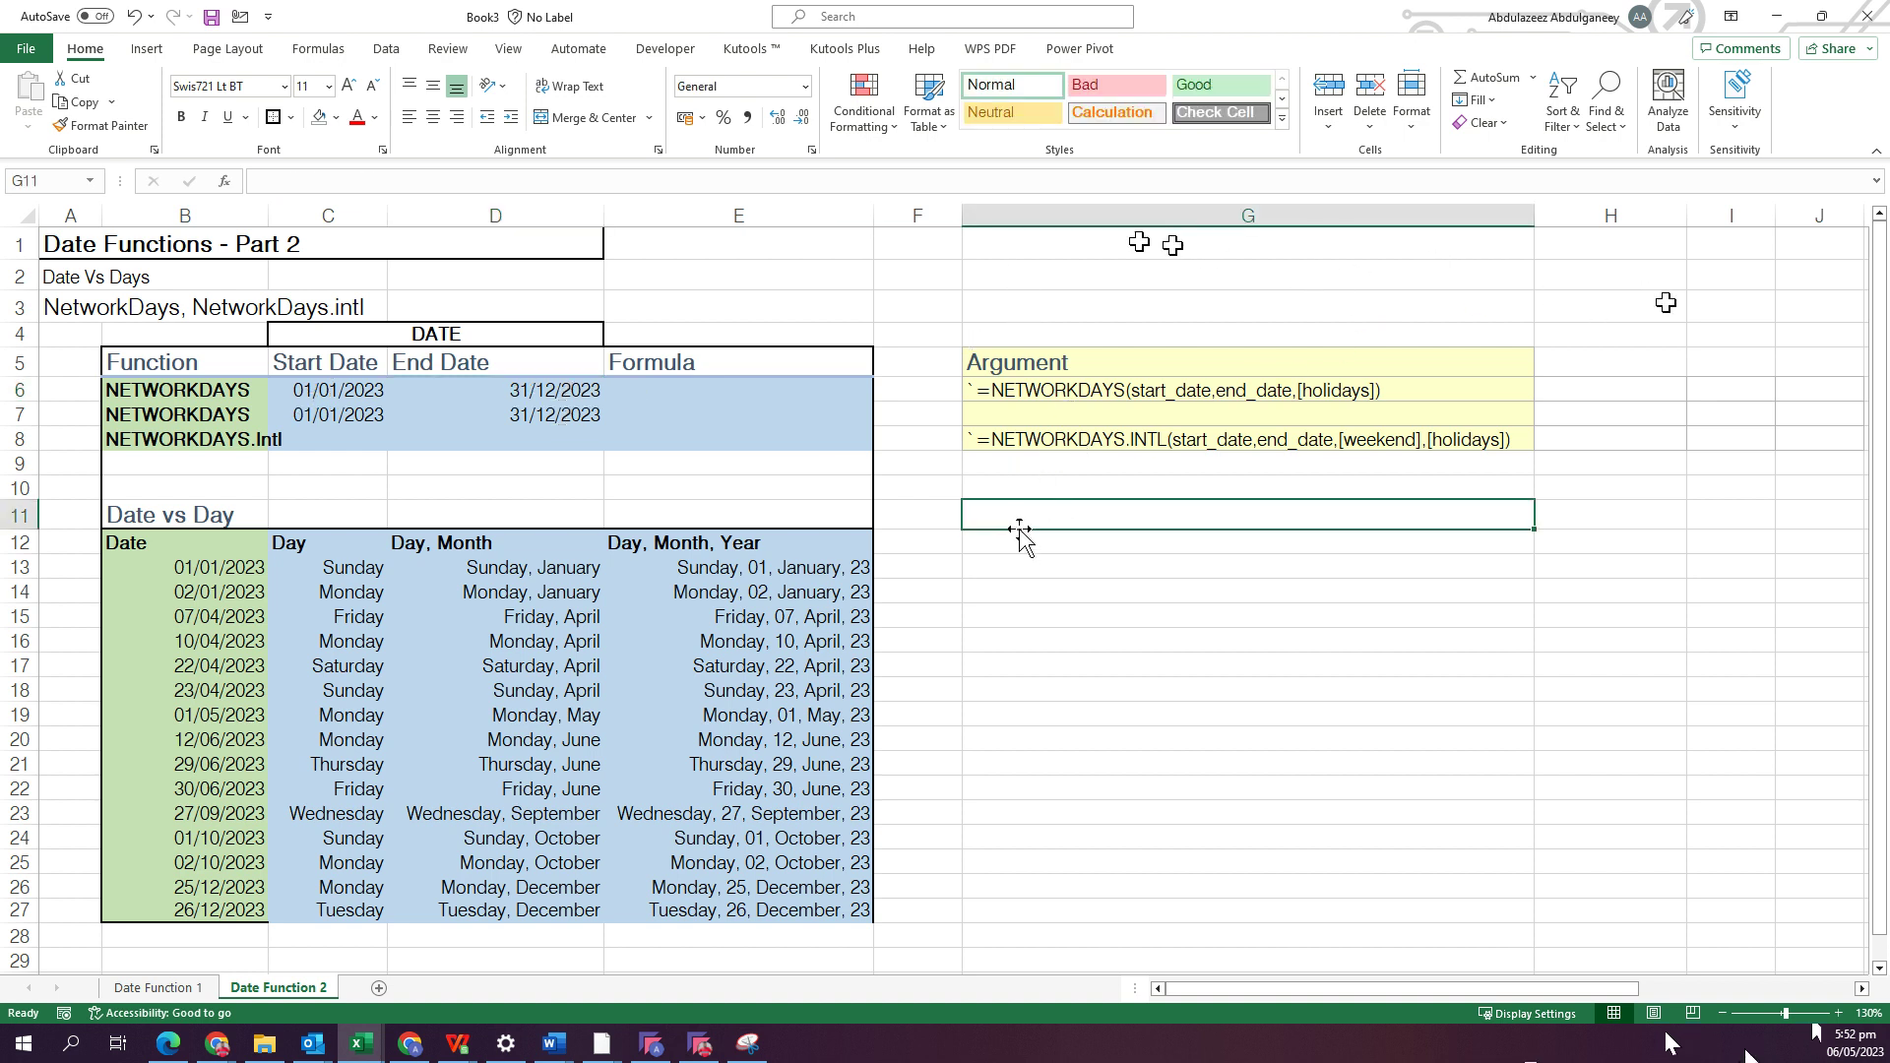
pyautogui.click(1140, 241)
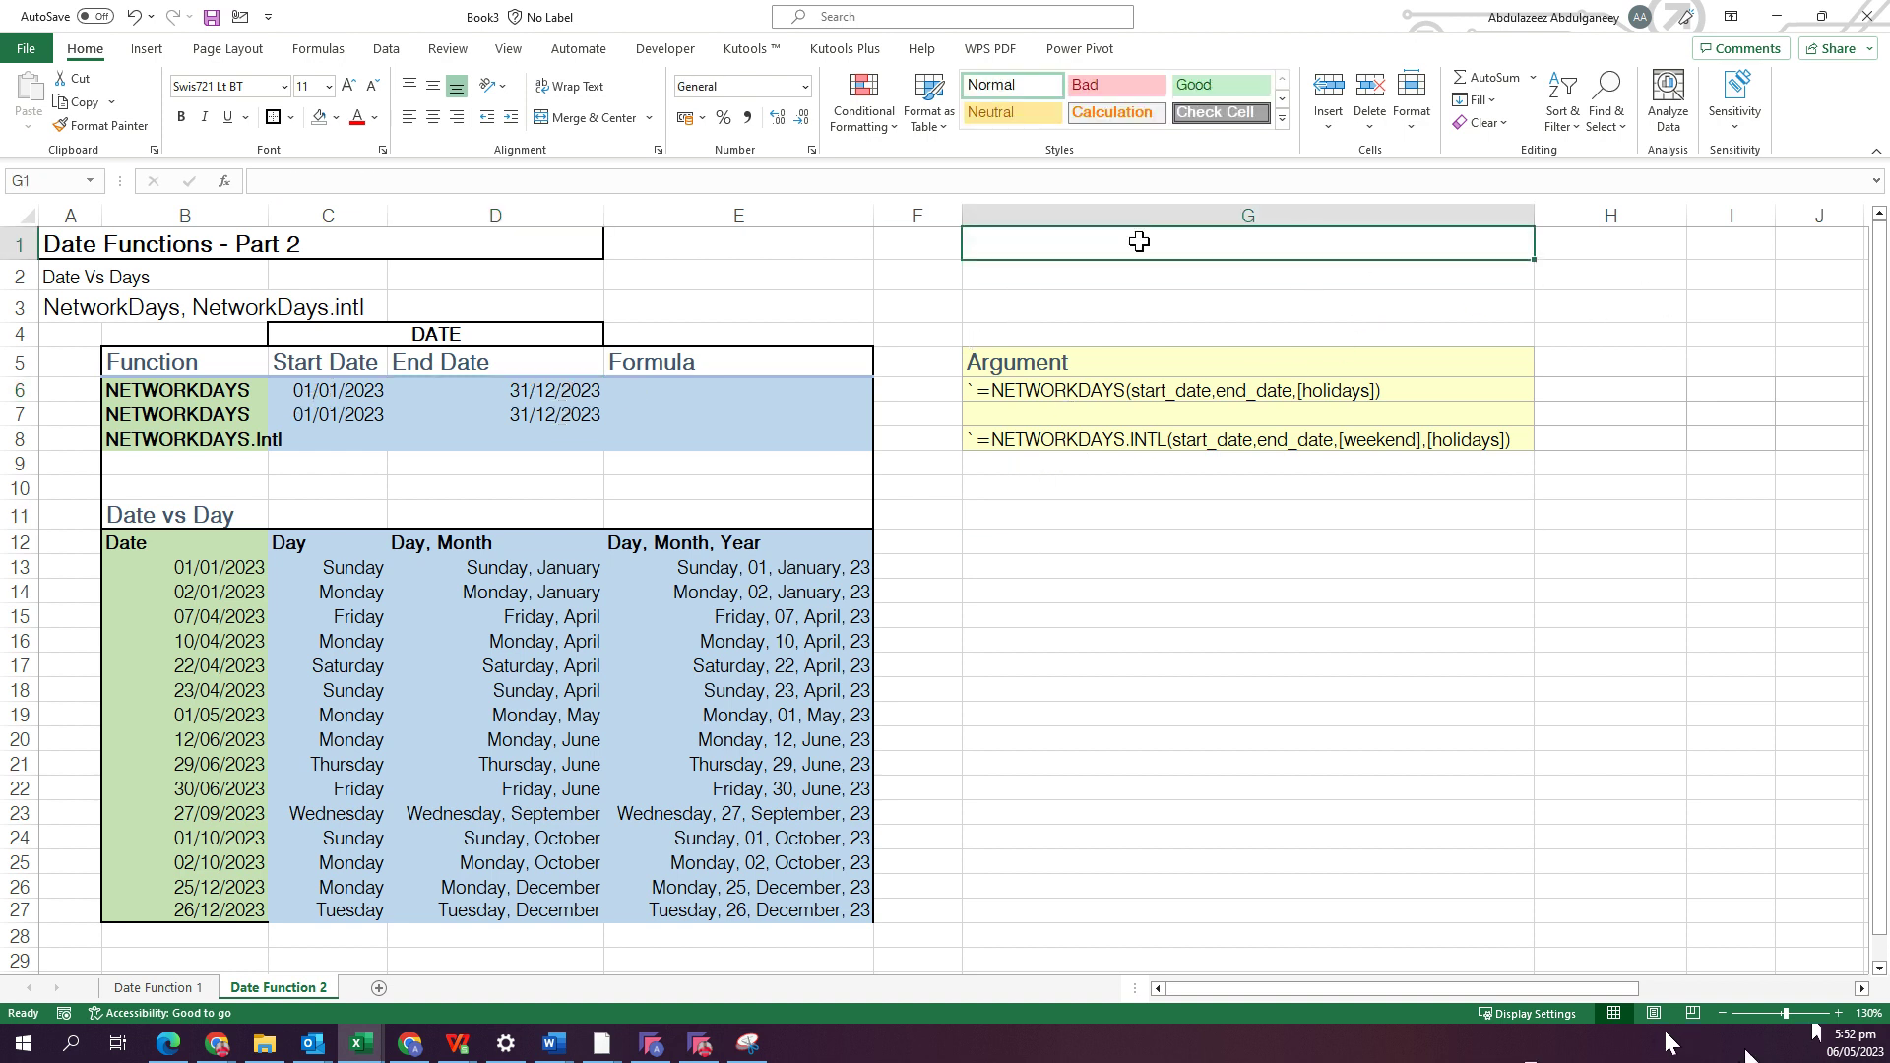
# Label G11 "week" with 52 in H11, and G12 "weekend" with 104 in H12.
pyautogui.click(1084, 523)
pyautogui.write('week')
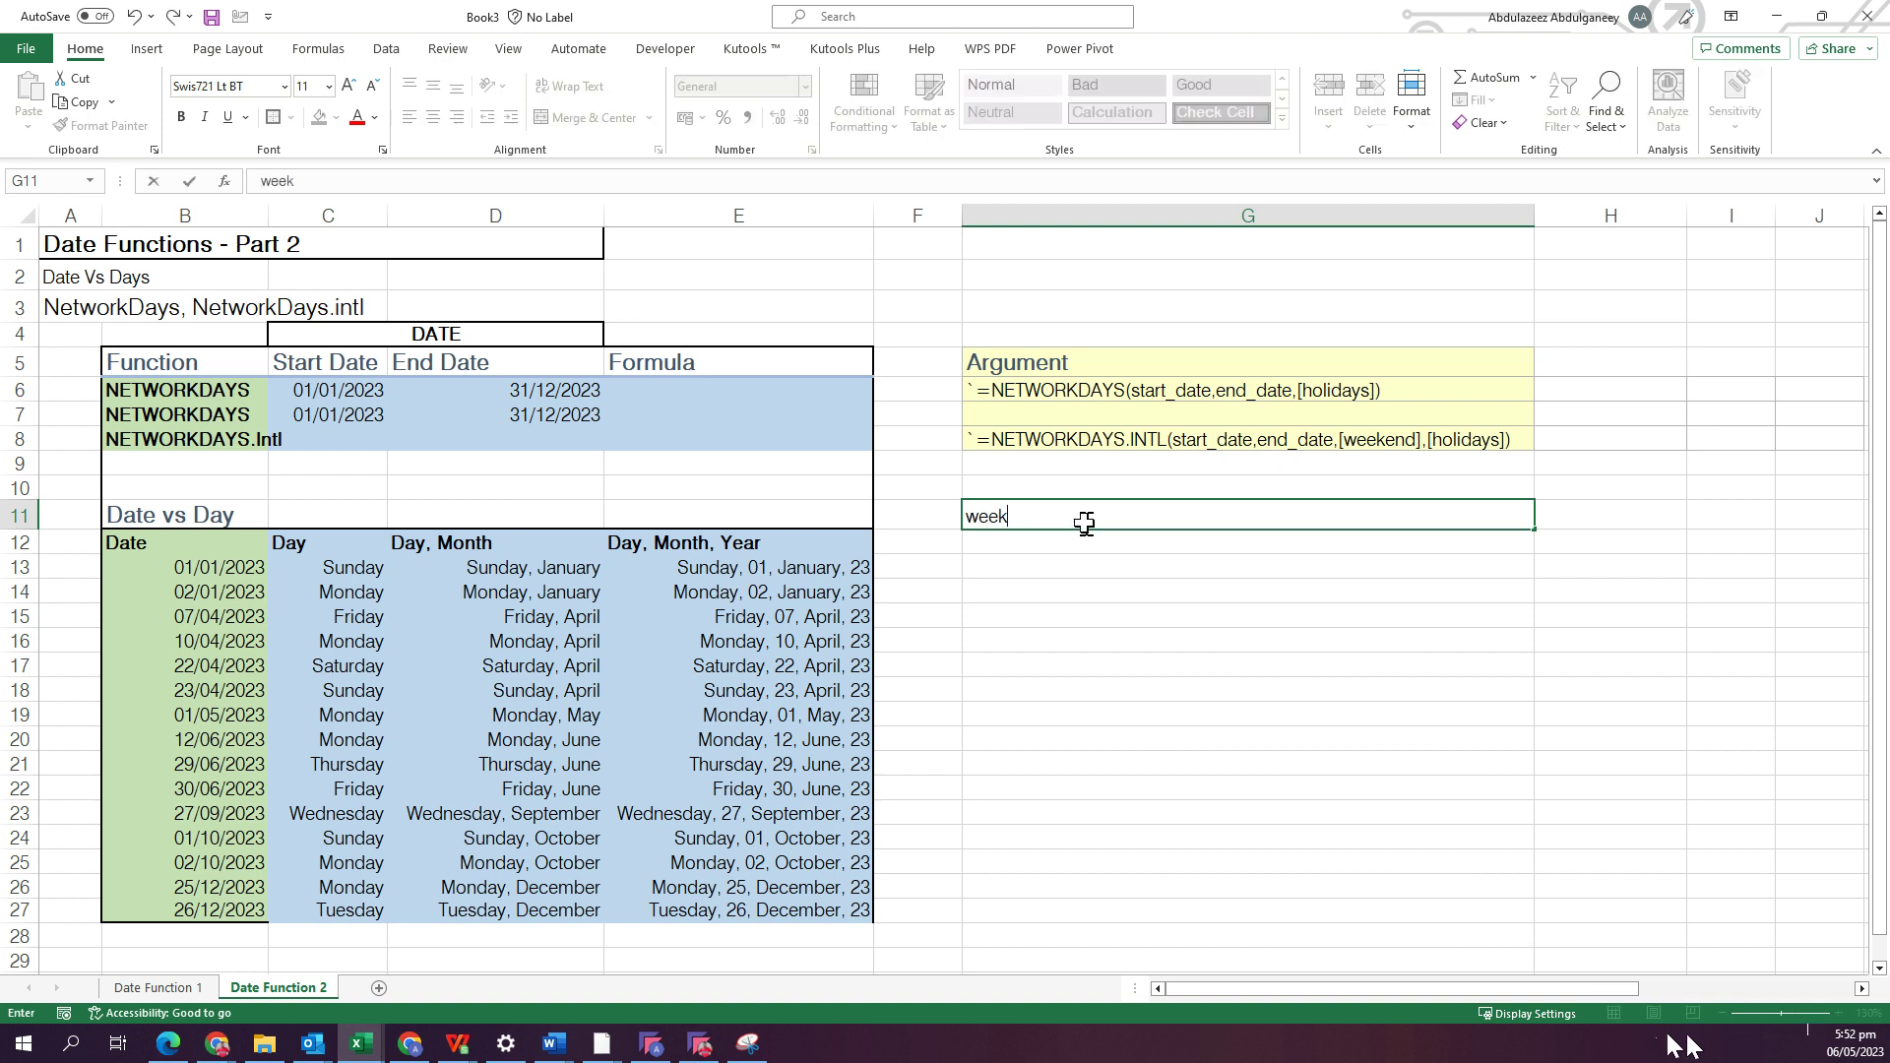
pyautogui.press('Tab')
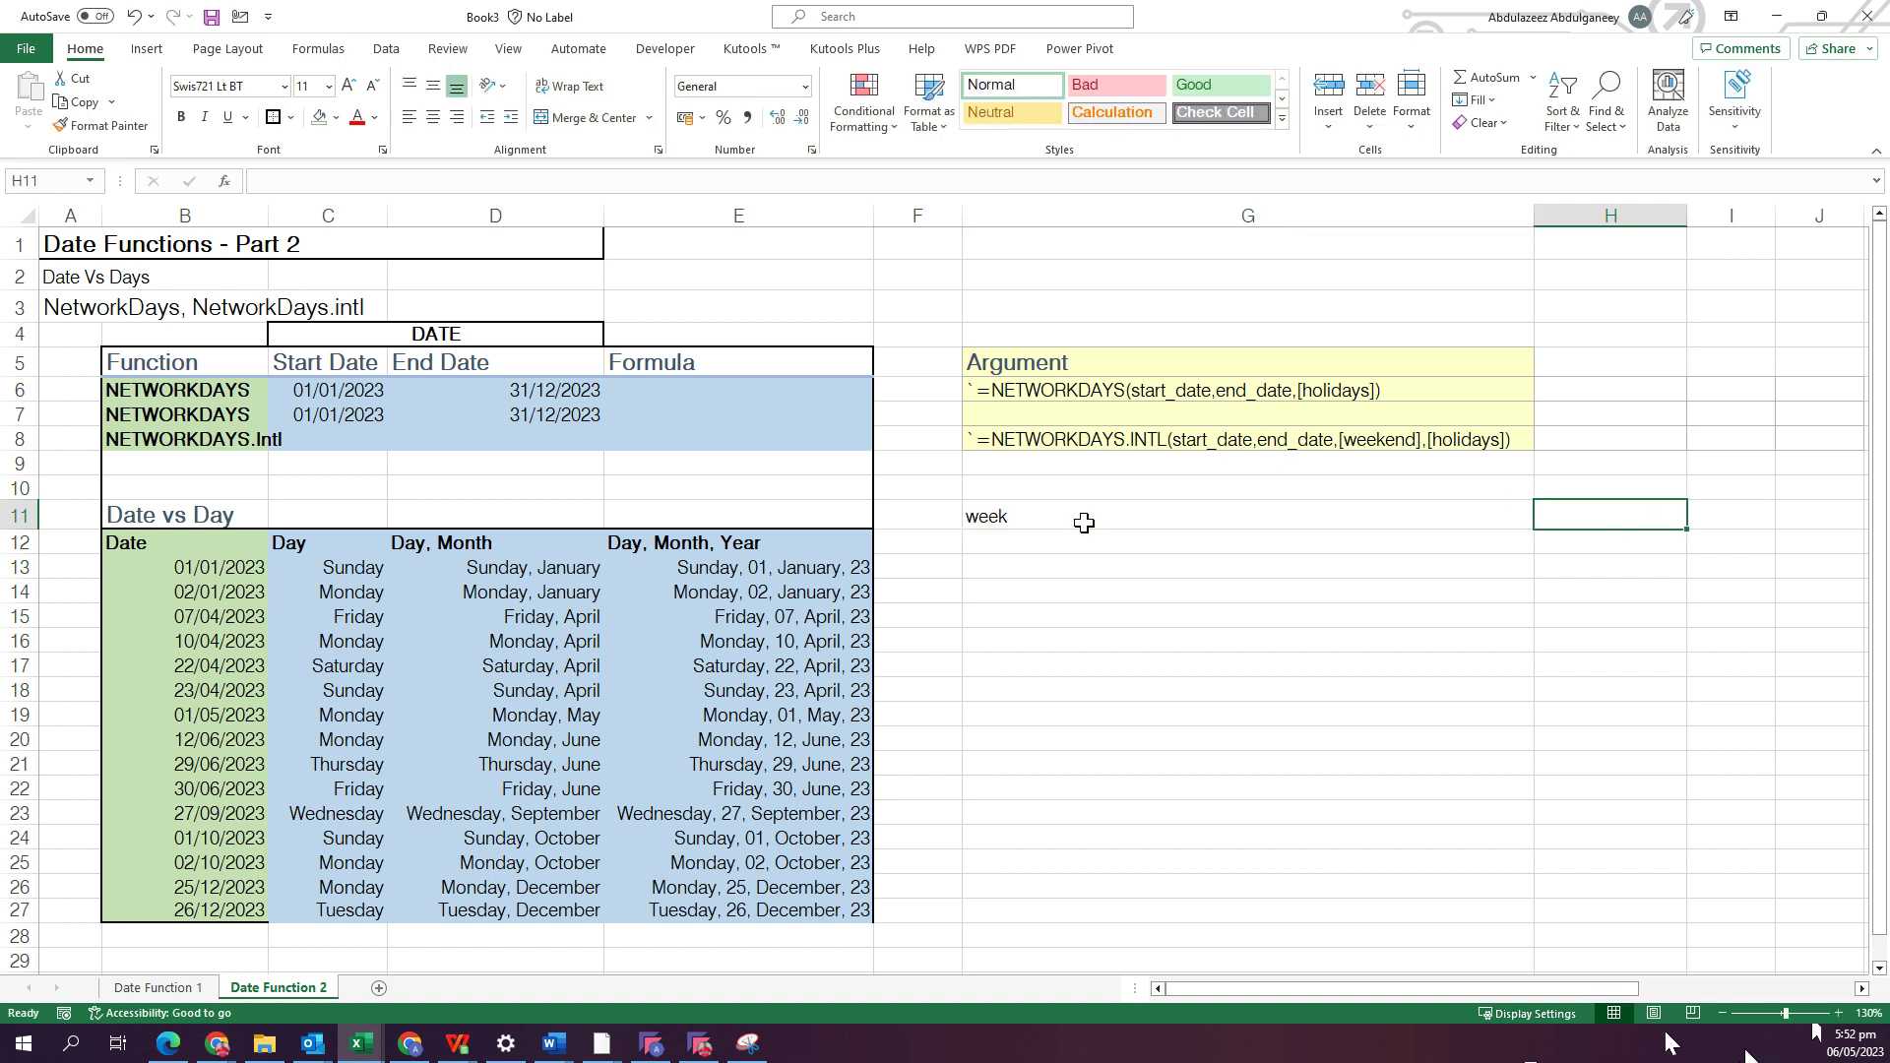
pyautogui.write('52')
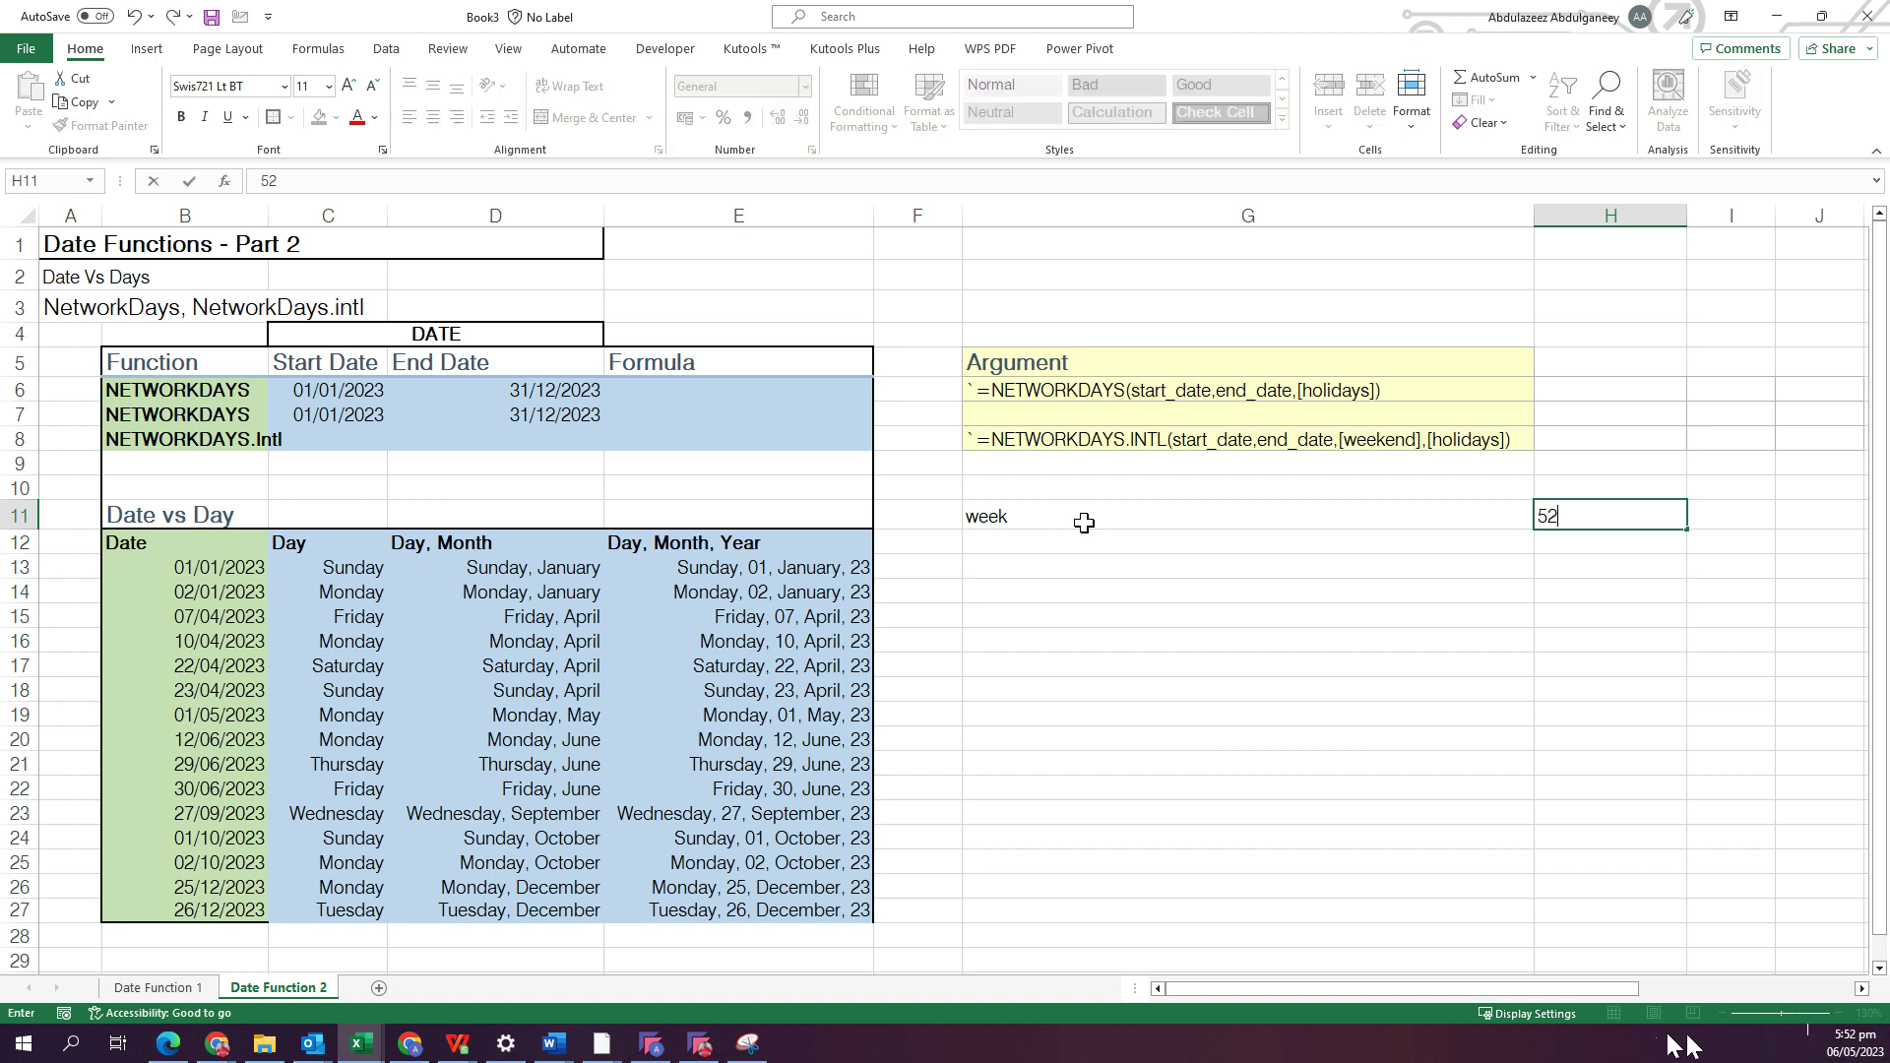
pyautogui.press('Return')
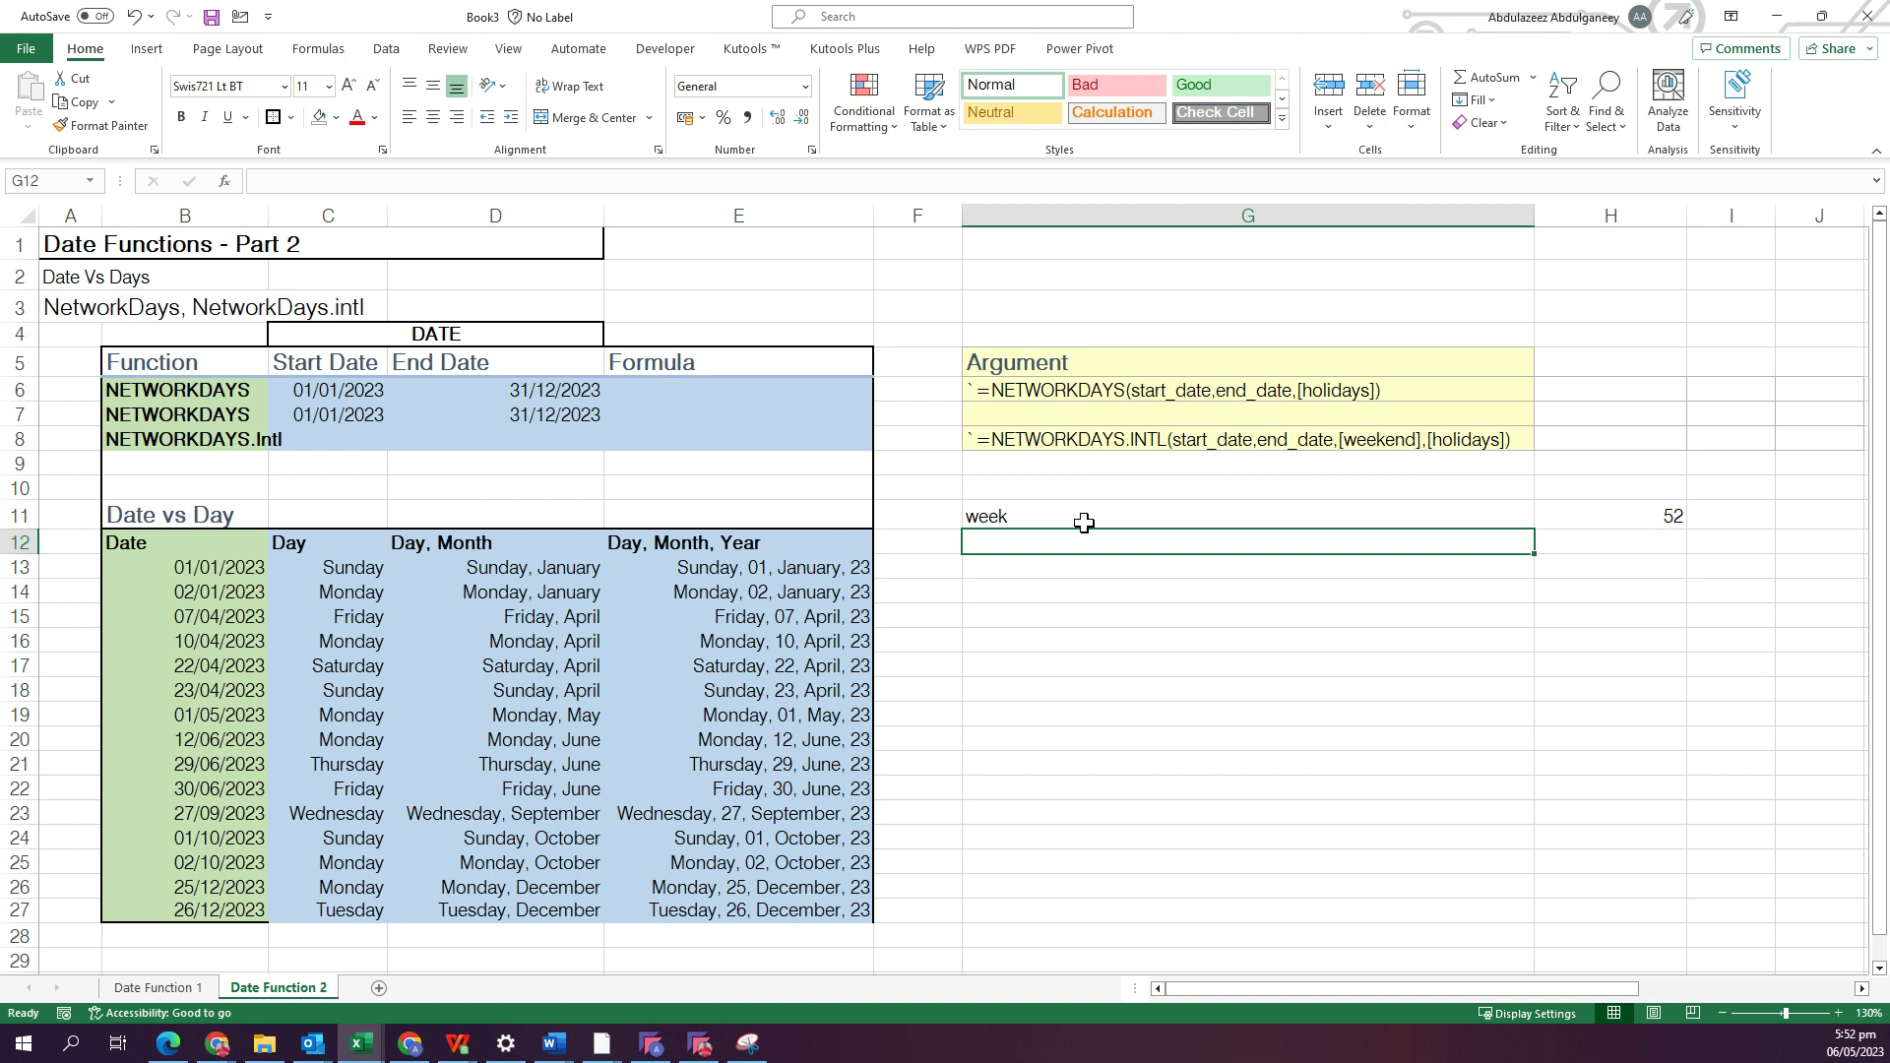
pyautogui.write('weekend')
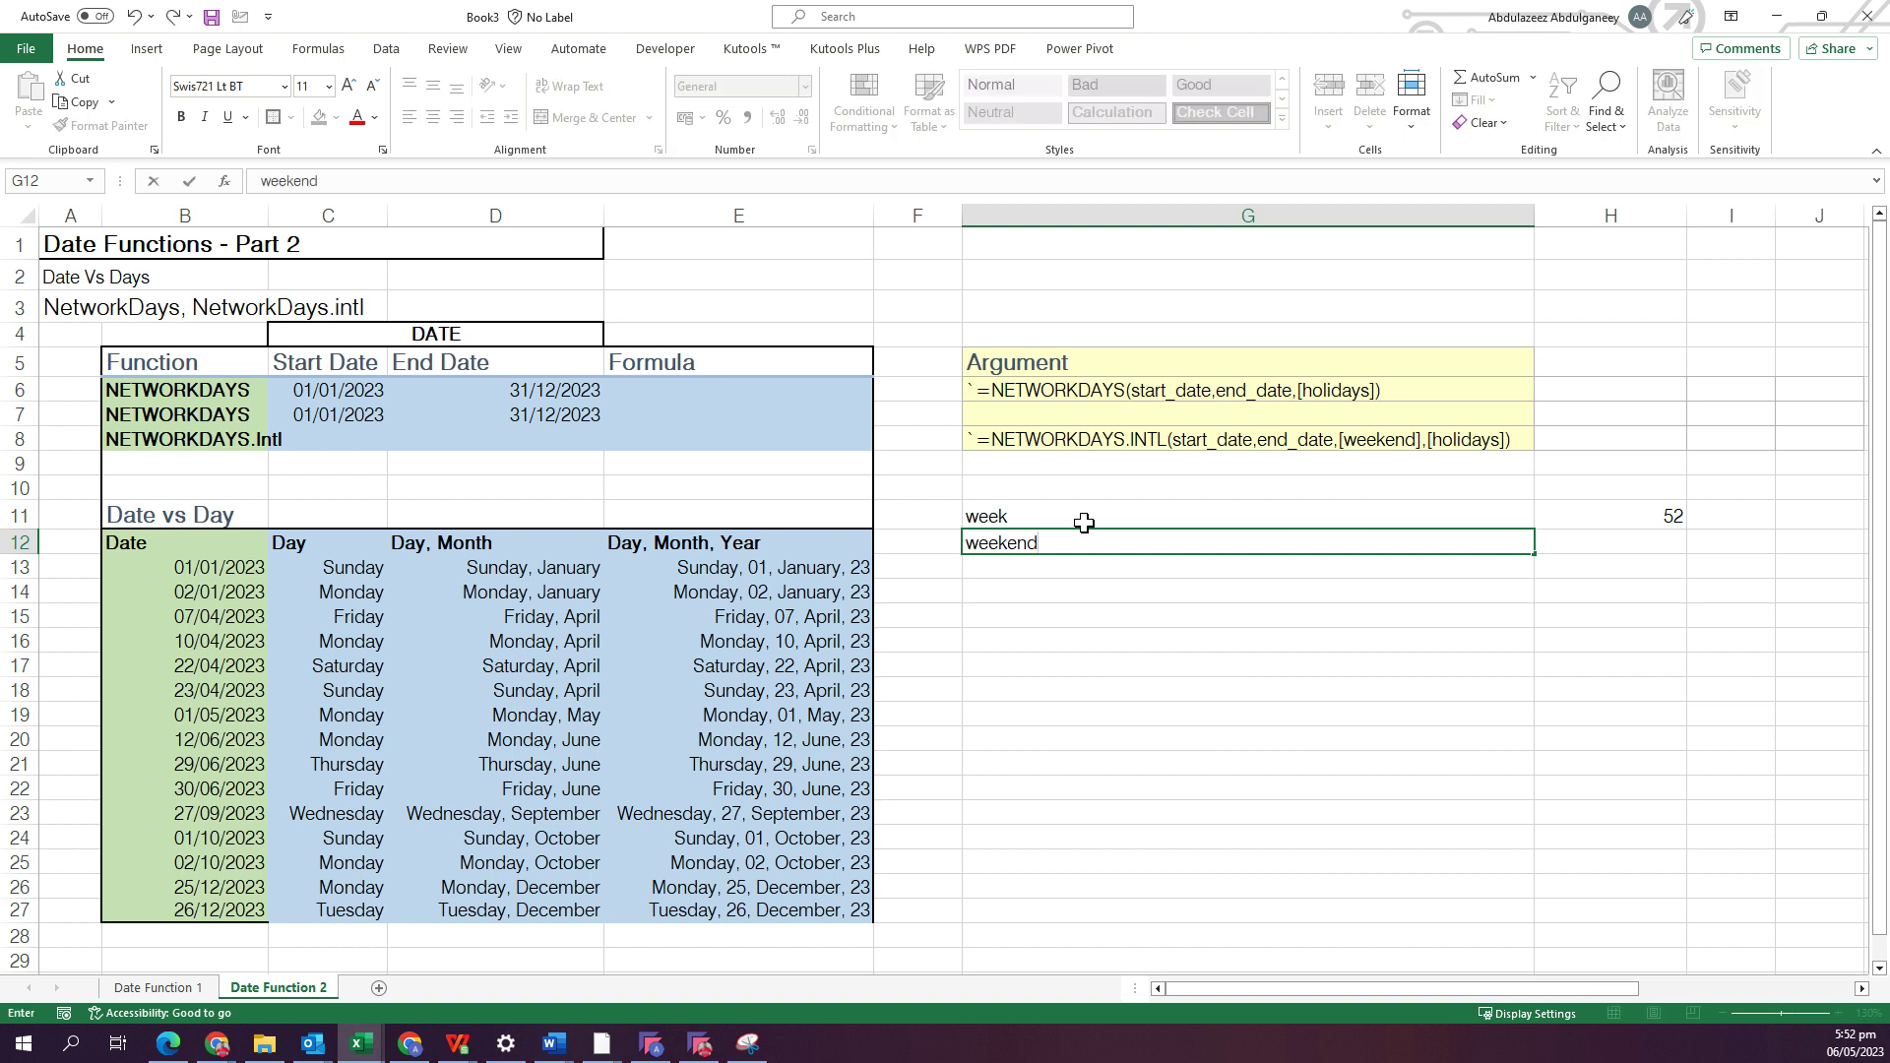
pyautogui.press('Tab')
pyautogui.write('1')
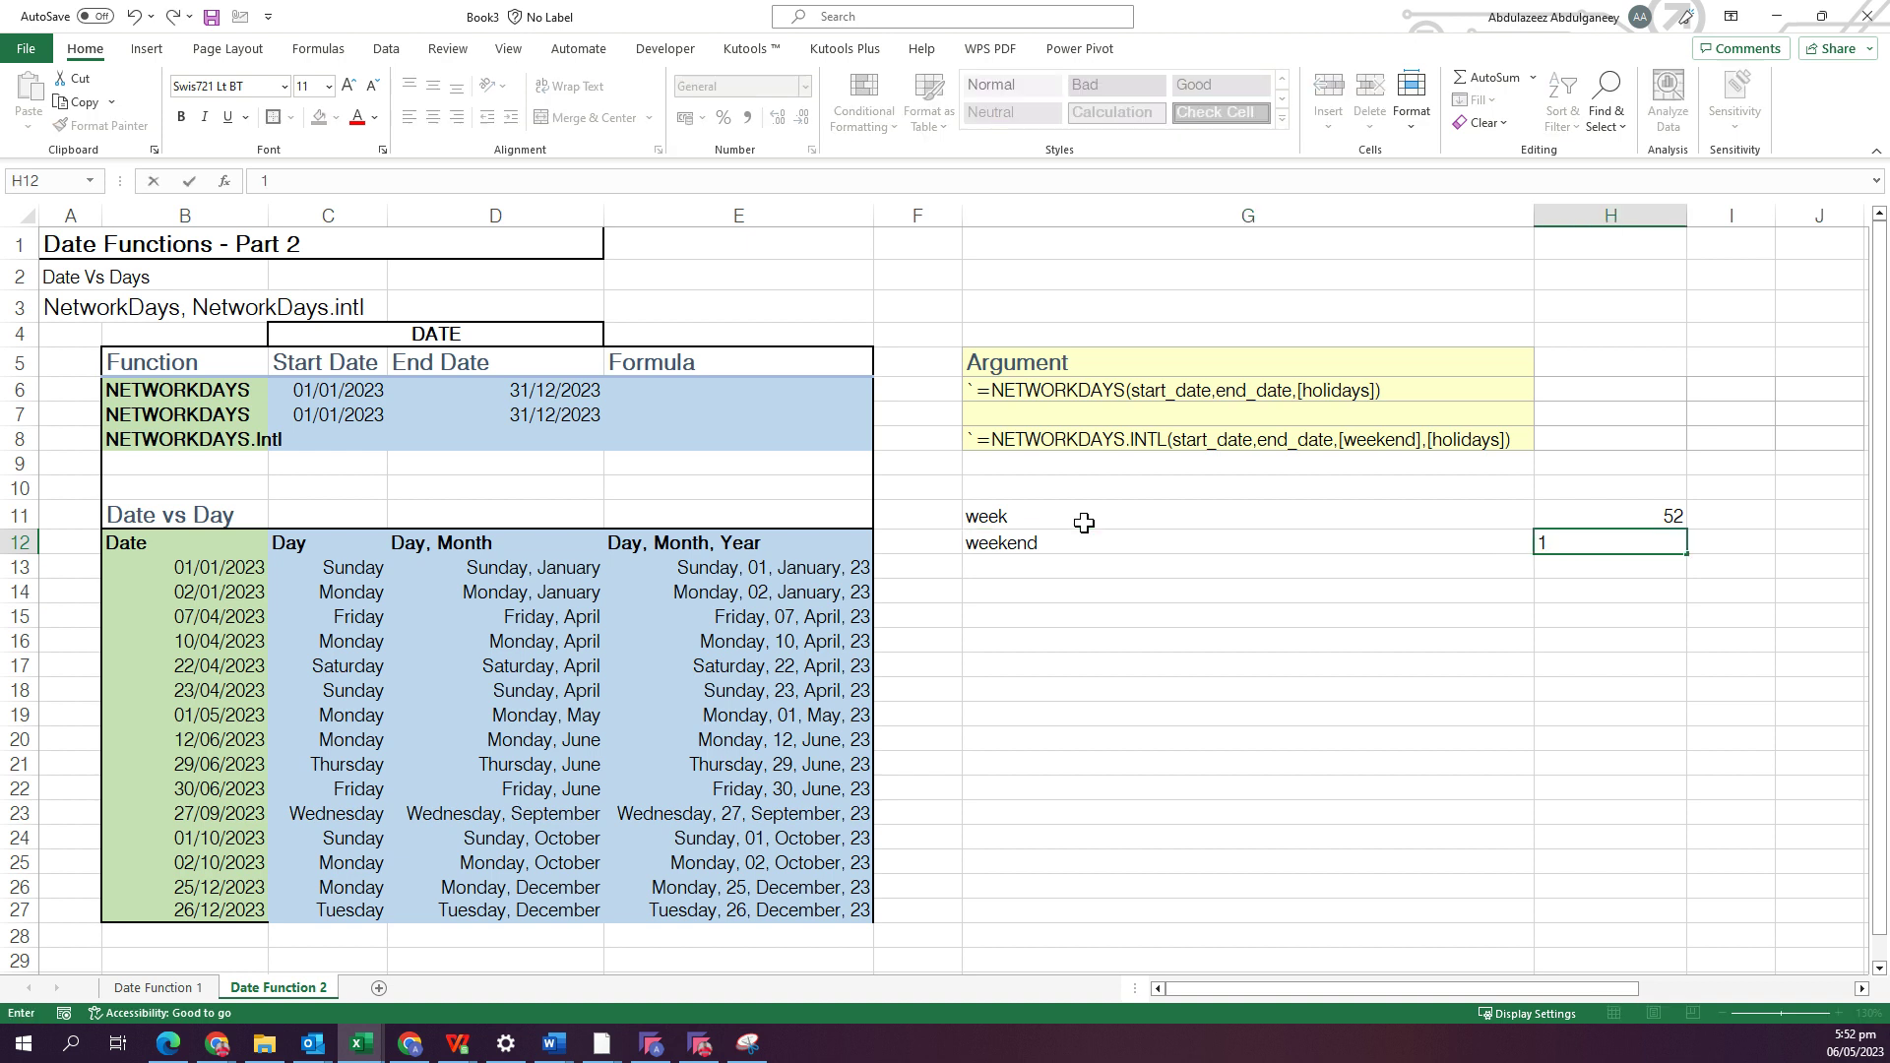
pyautogui.write('04')
pyautogui.press('Return')
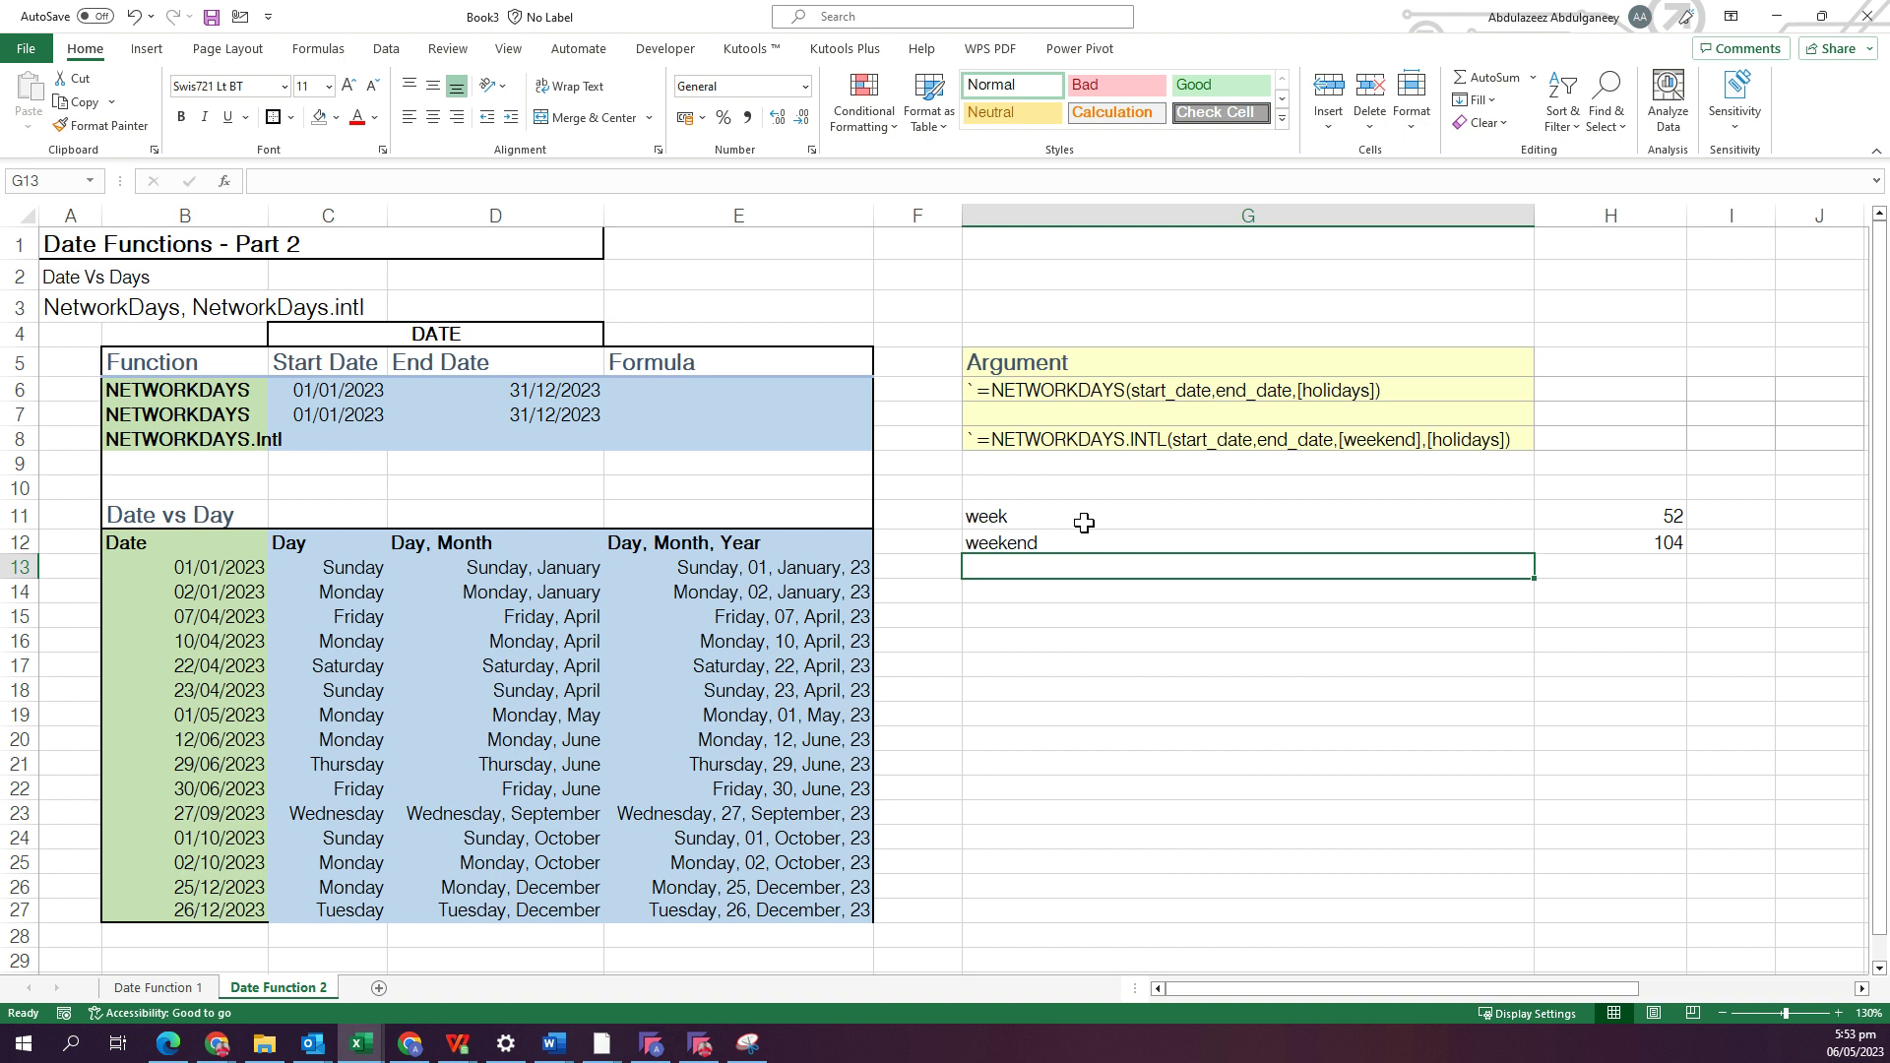
# Add the label "Days (Year)" in G13 with the value 365 in H13.
pyautogui.write('Day')
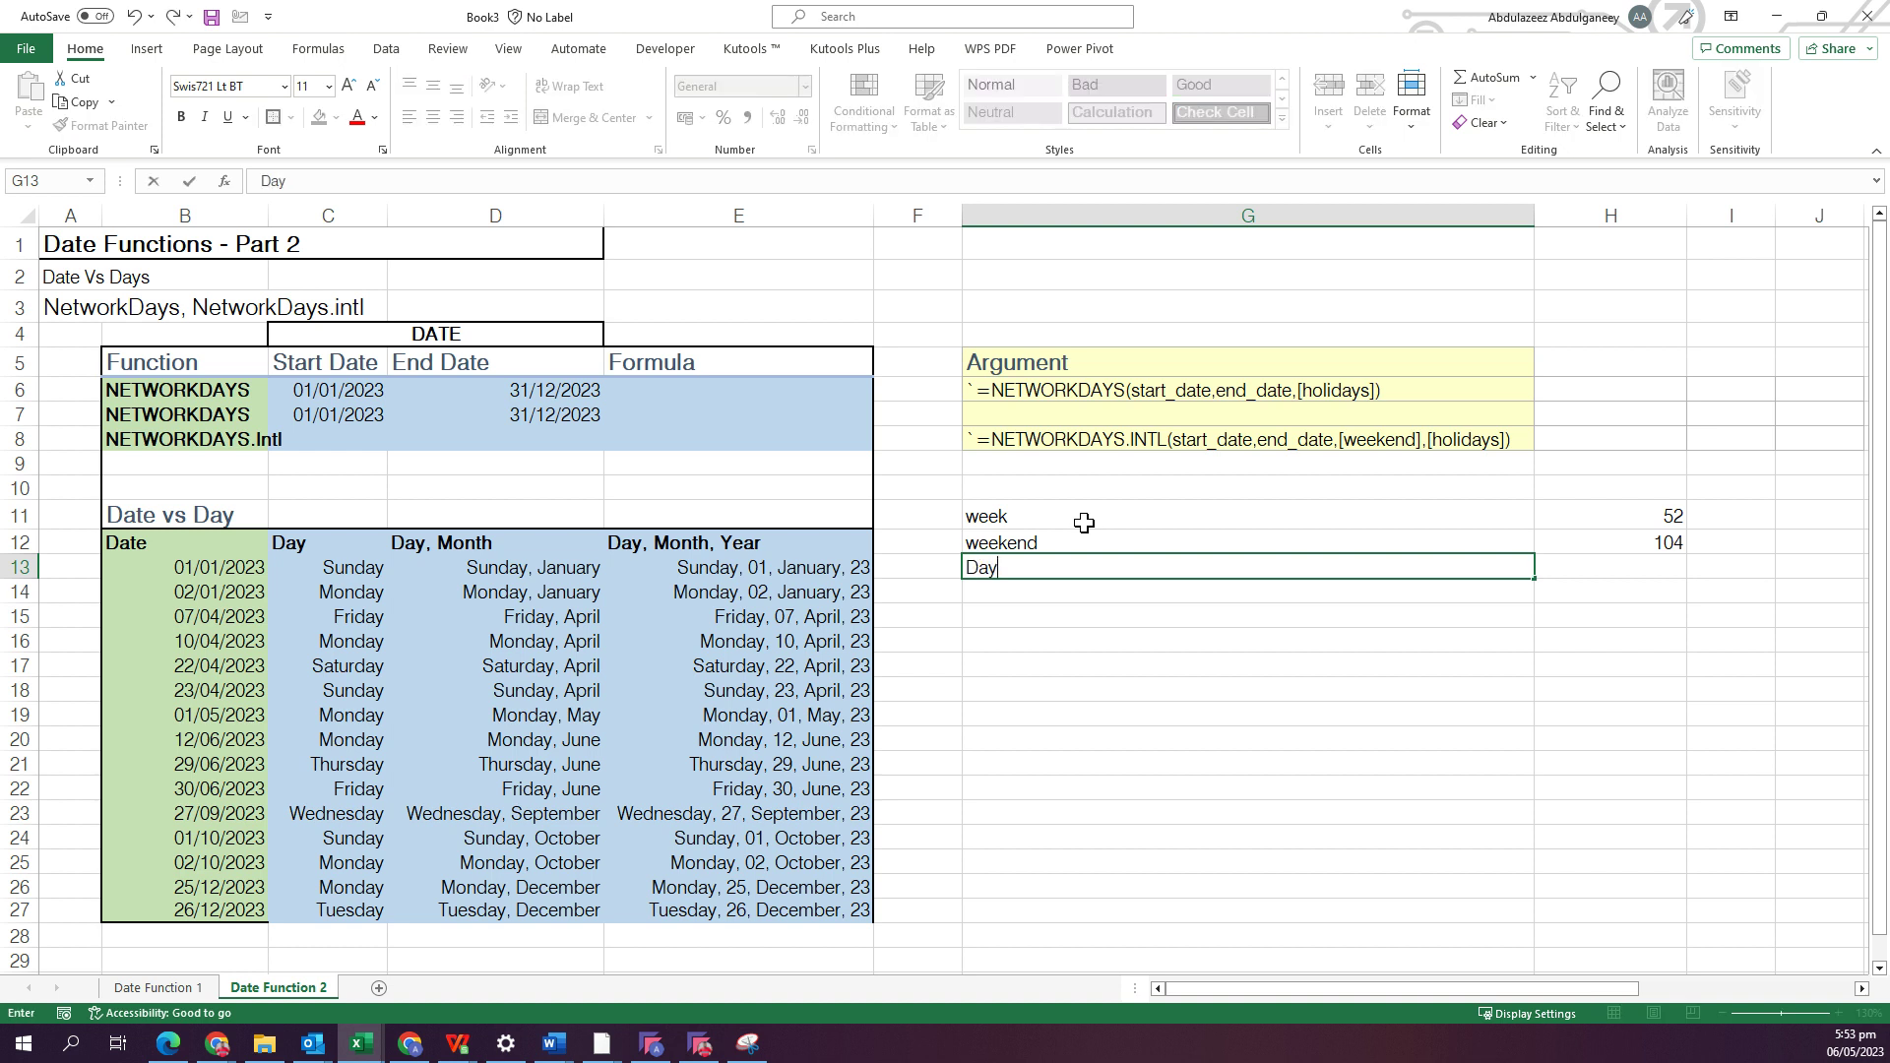
pyautogui.write('s (Year)')
pyautogui.press('Tab')
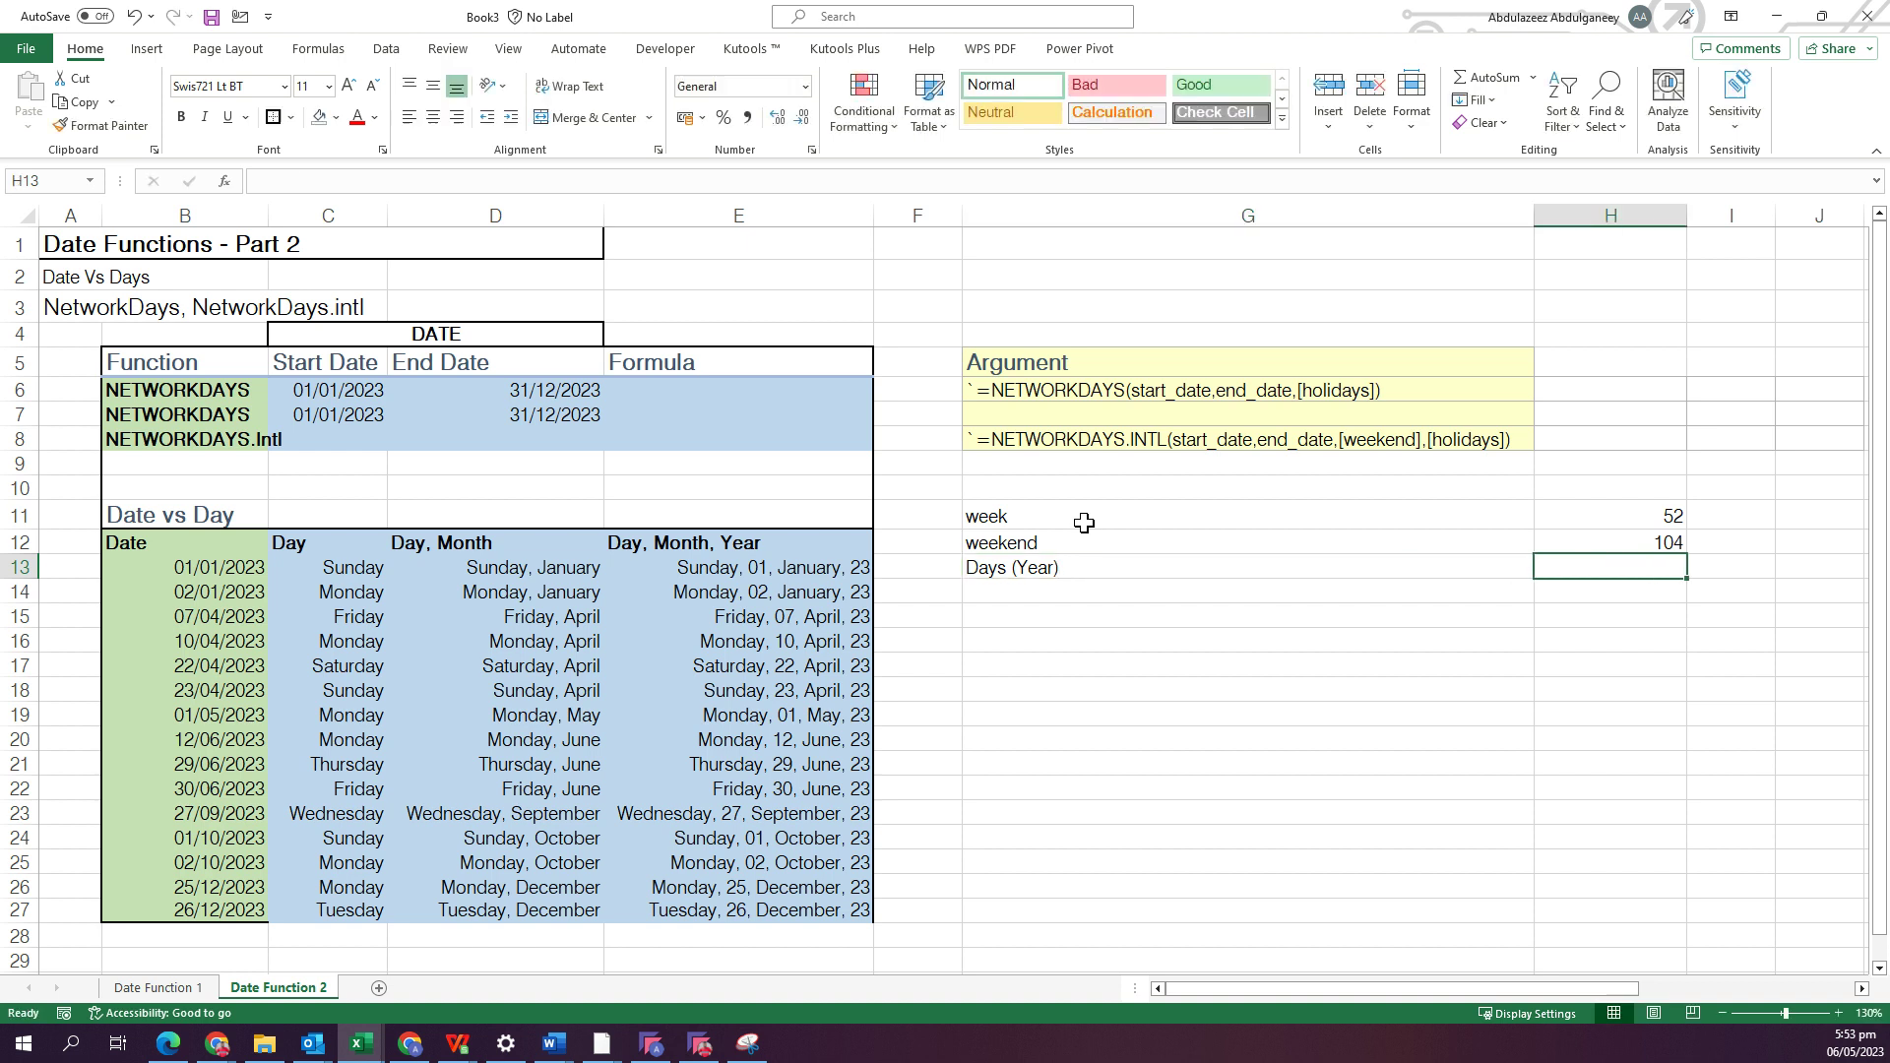
pyautogui.write('365')
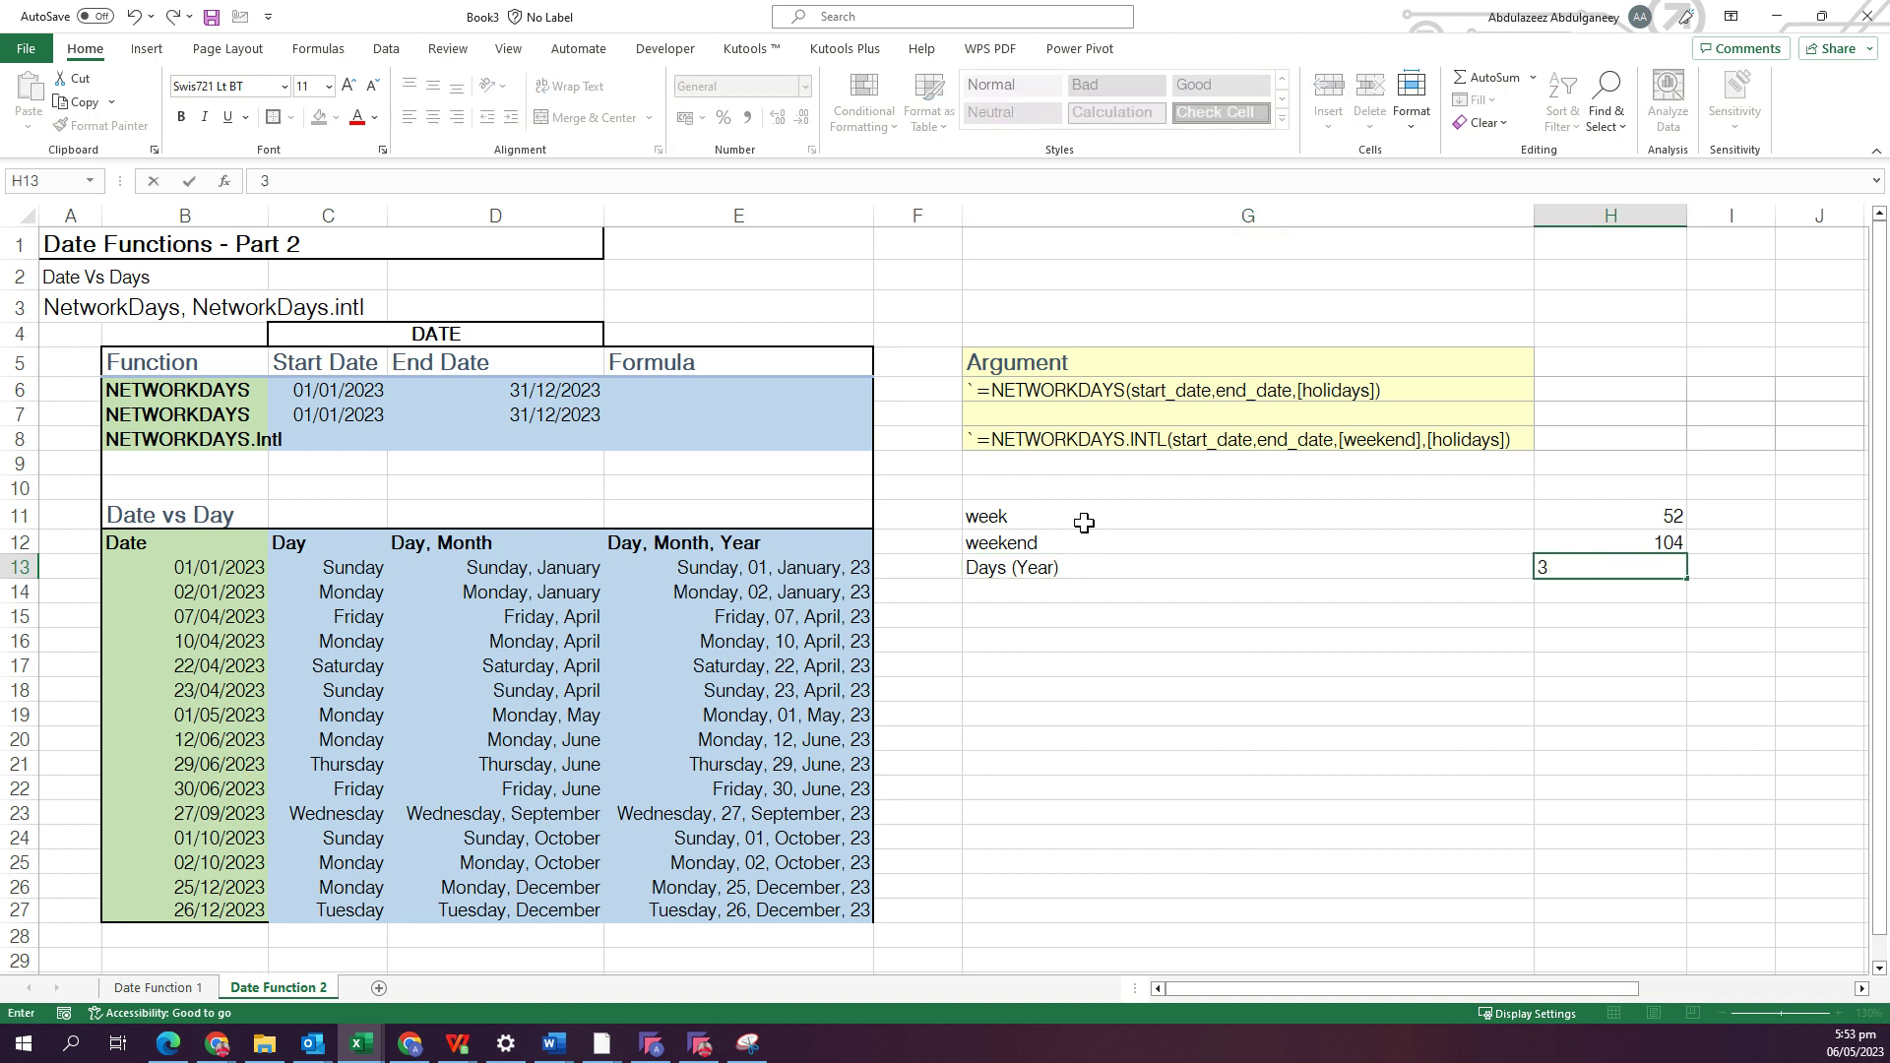
pyautogui.press('Return')
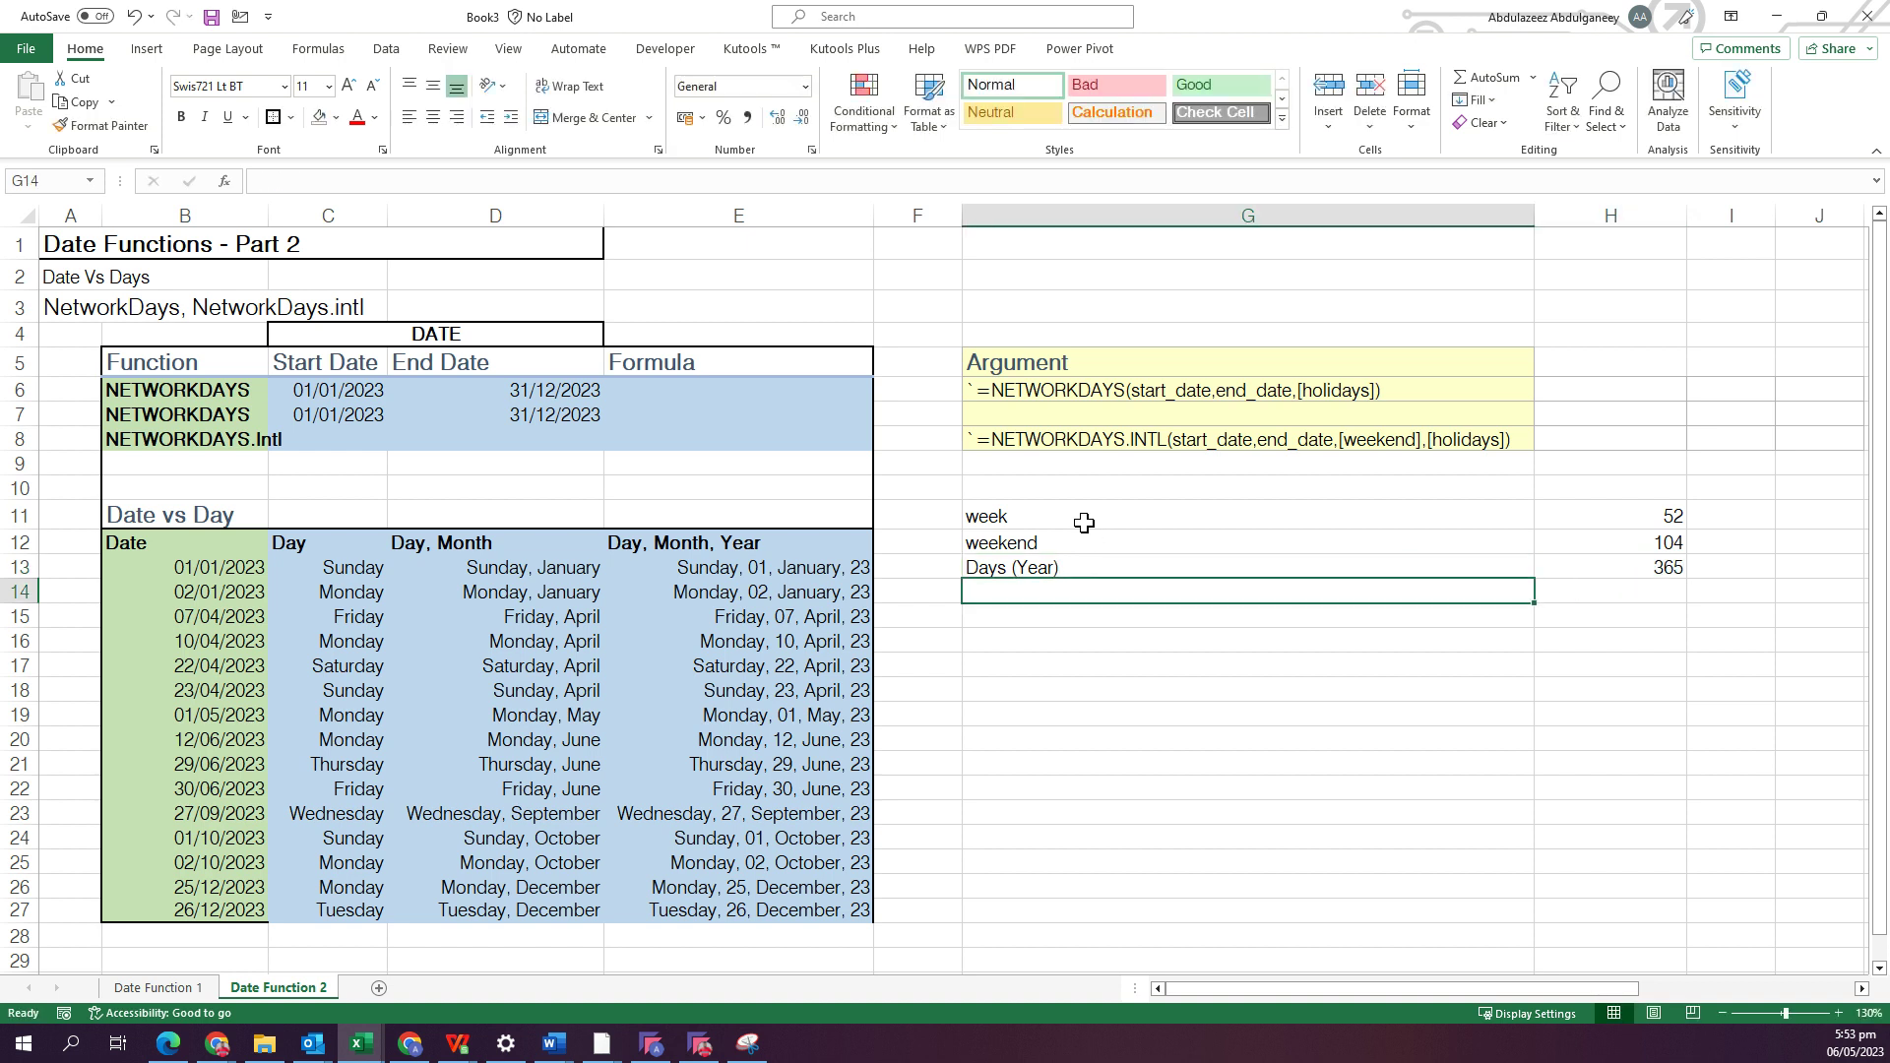
# Subtract the weekend days from the days in the year in H14 with the formula =H13-H12.
pyautogui.click(1626, 592)
pyautogui.write('=')
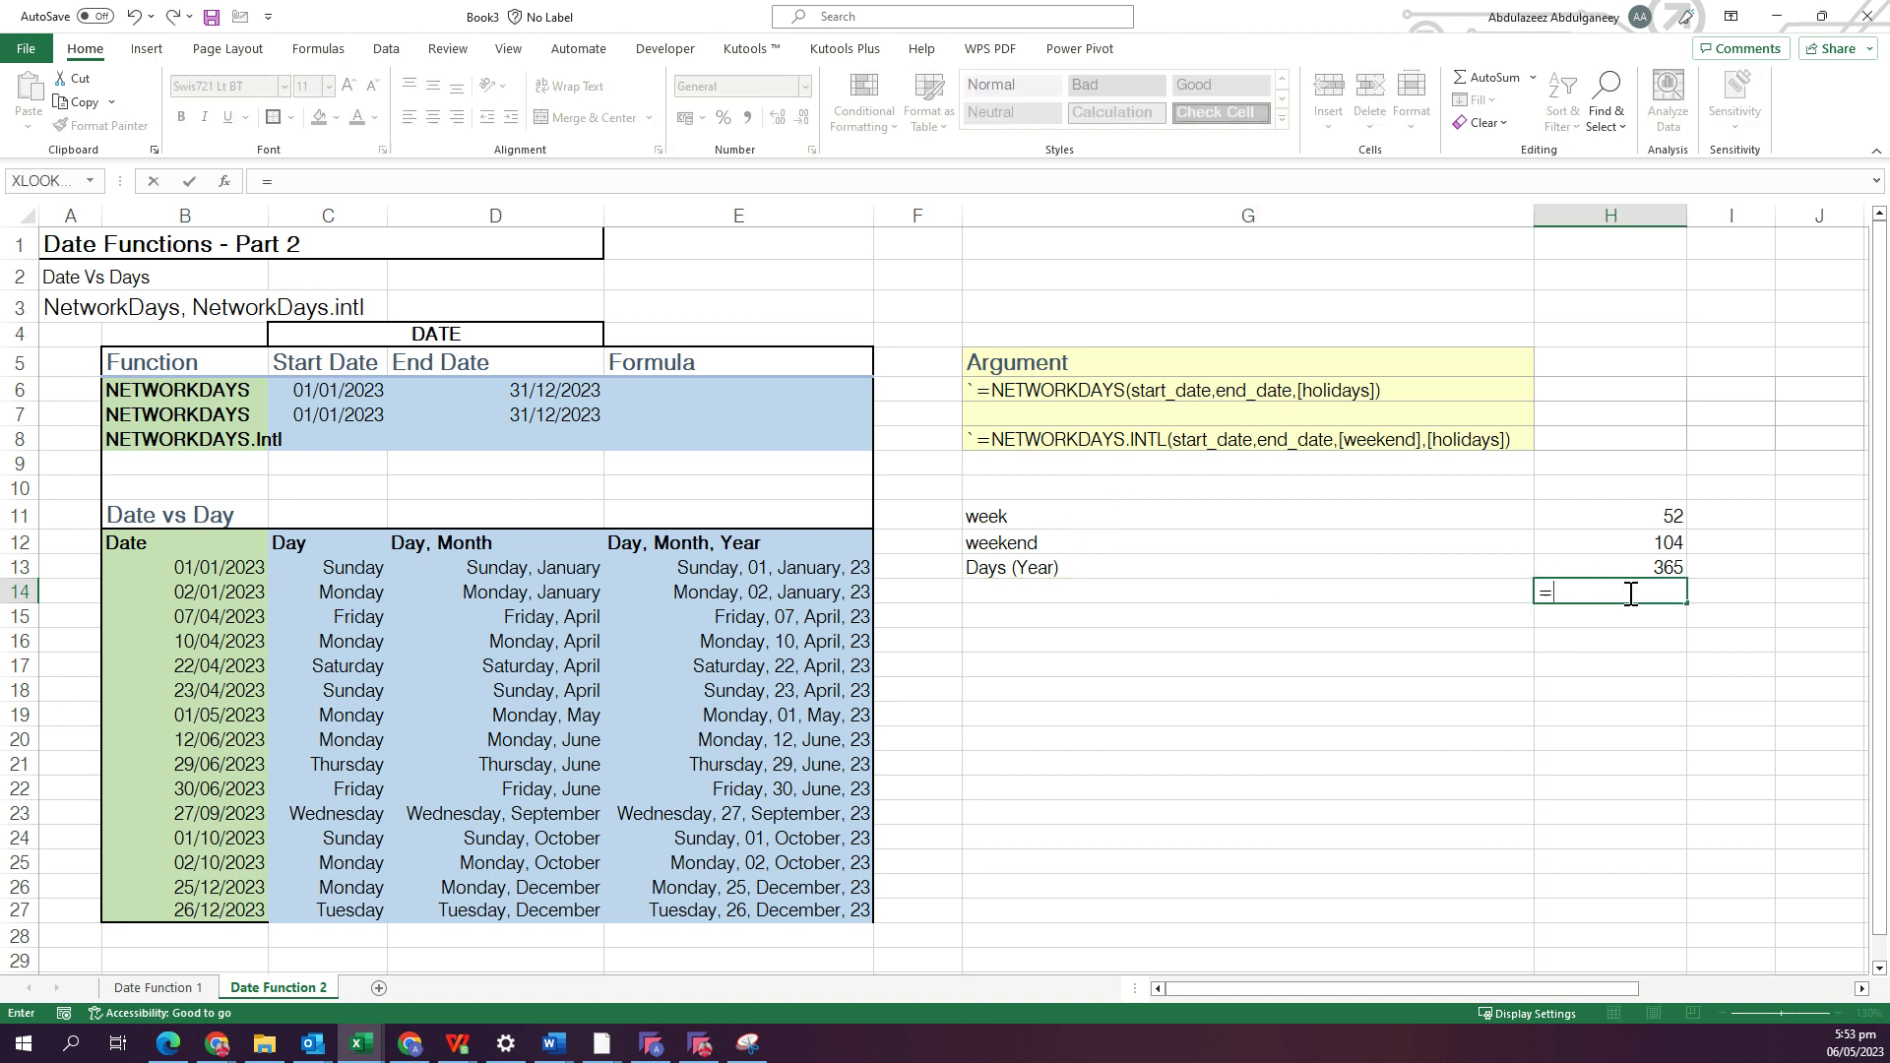
pyautogui.click(1663, 567)
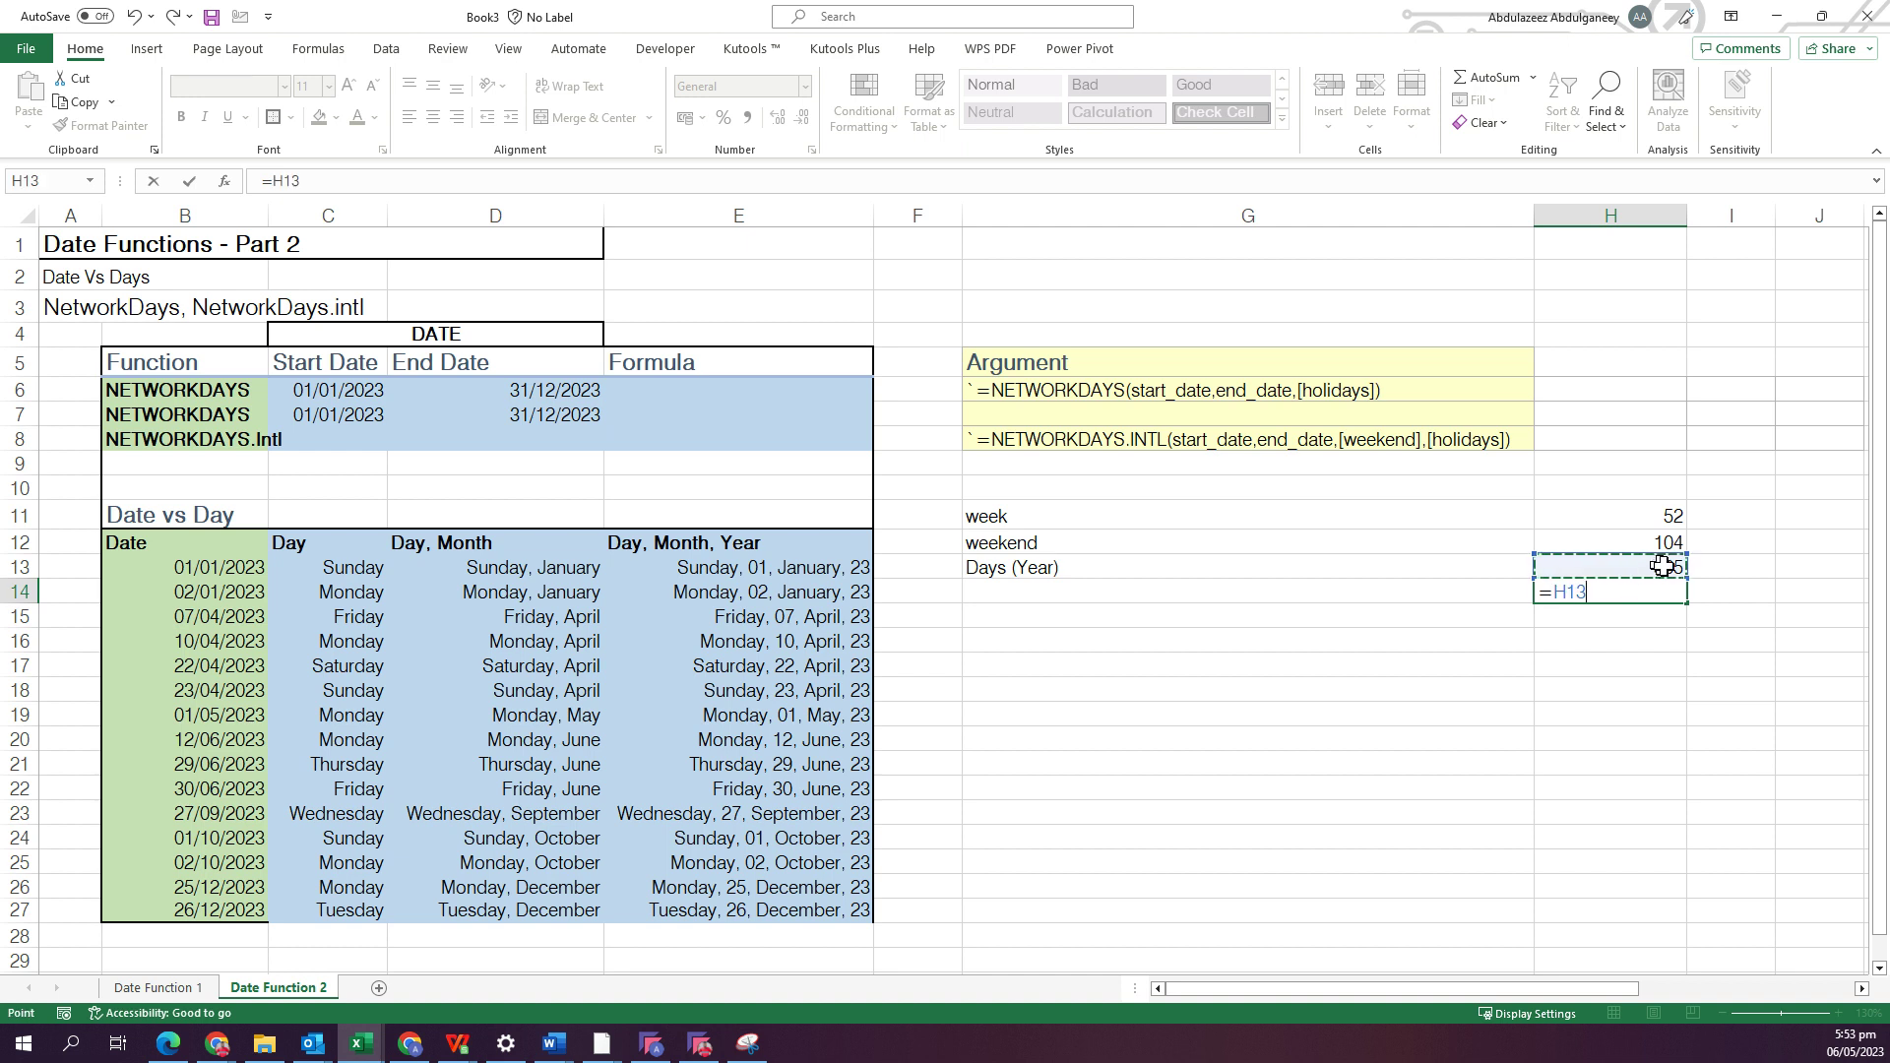
pyautogui.write('-')
pyautogui.click(1665, 542)
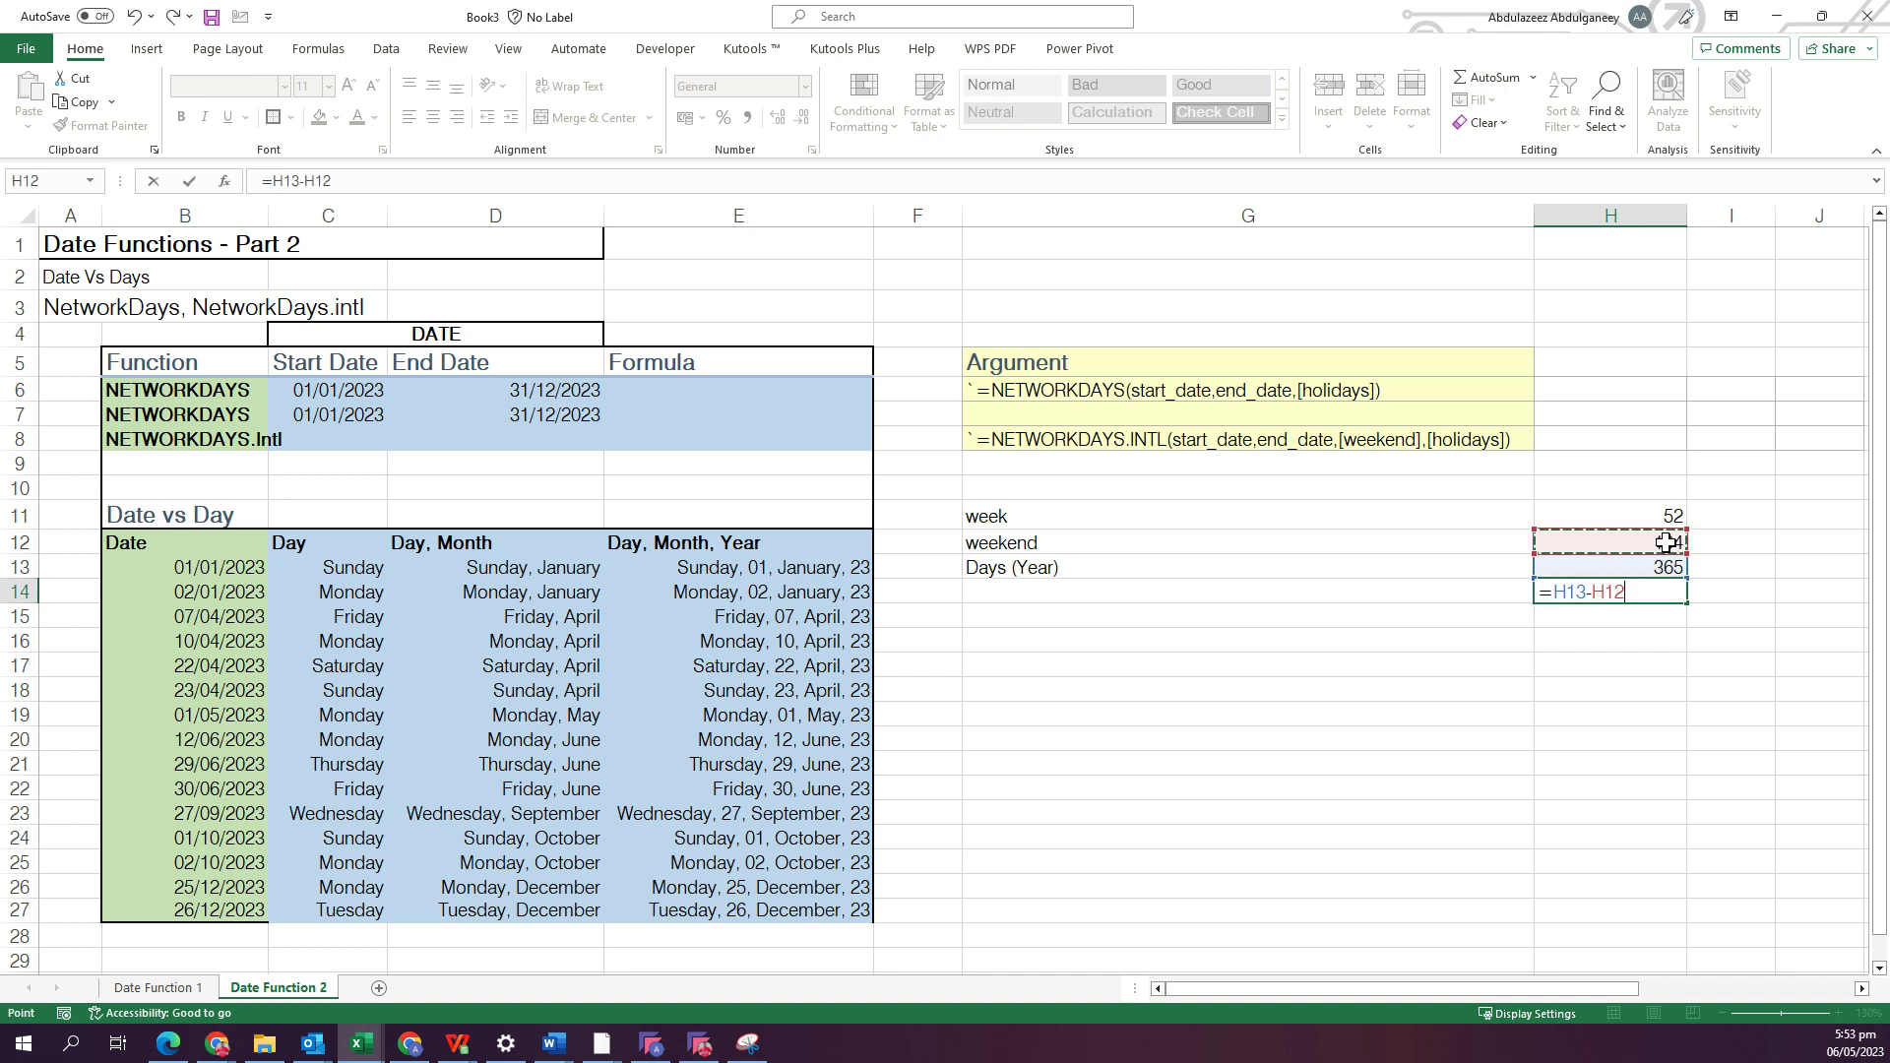
pyautogui.hotkey('ctrl', 'Return')
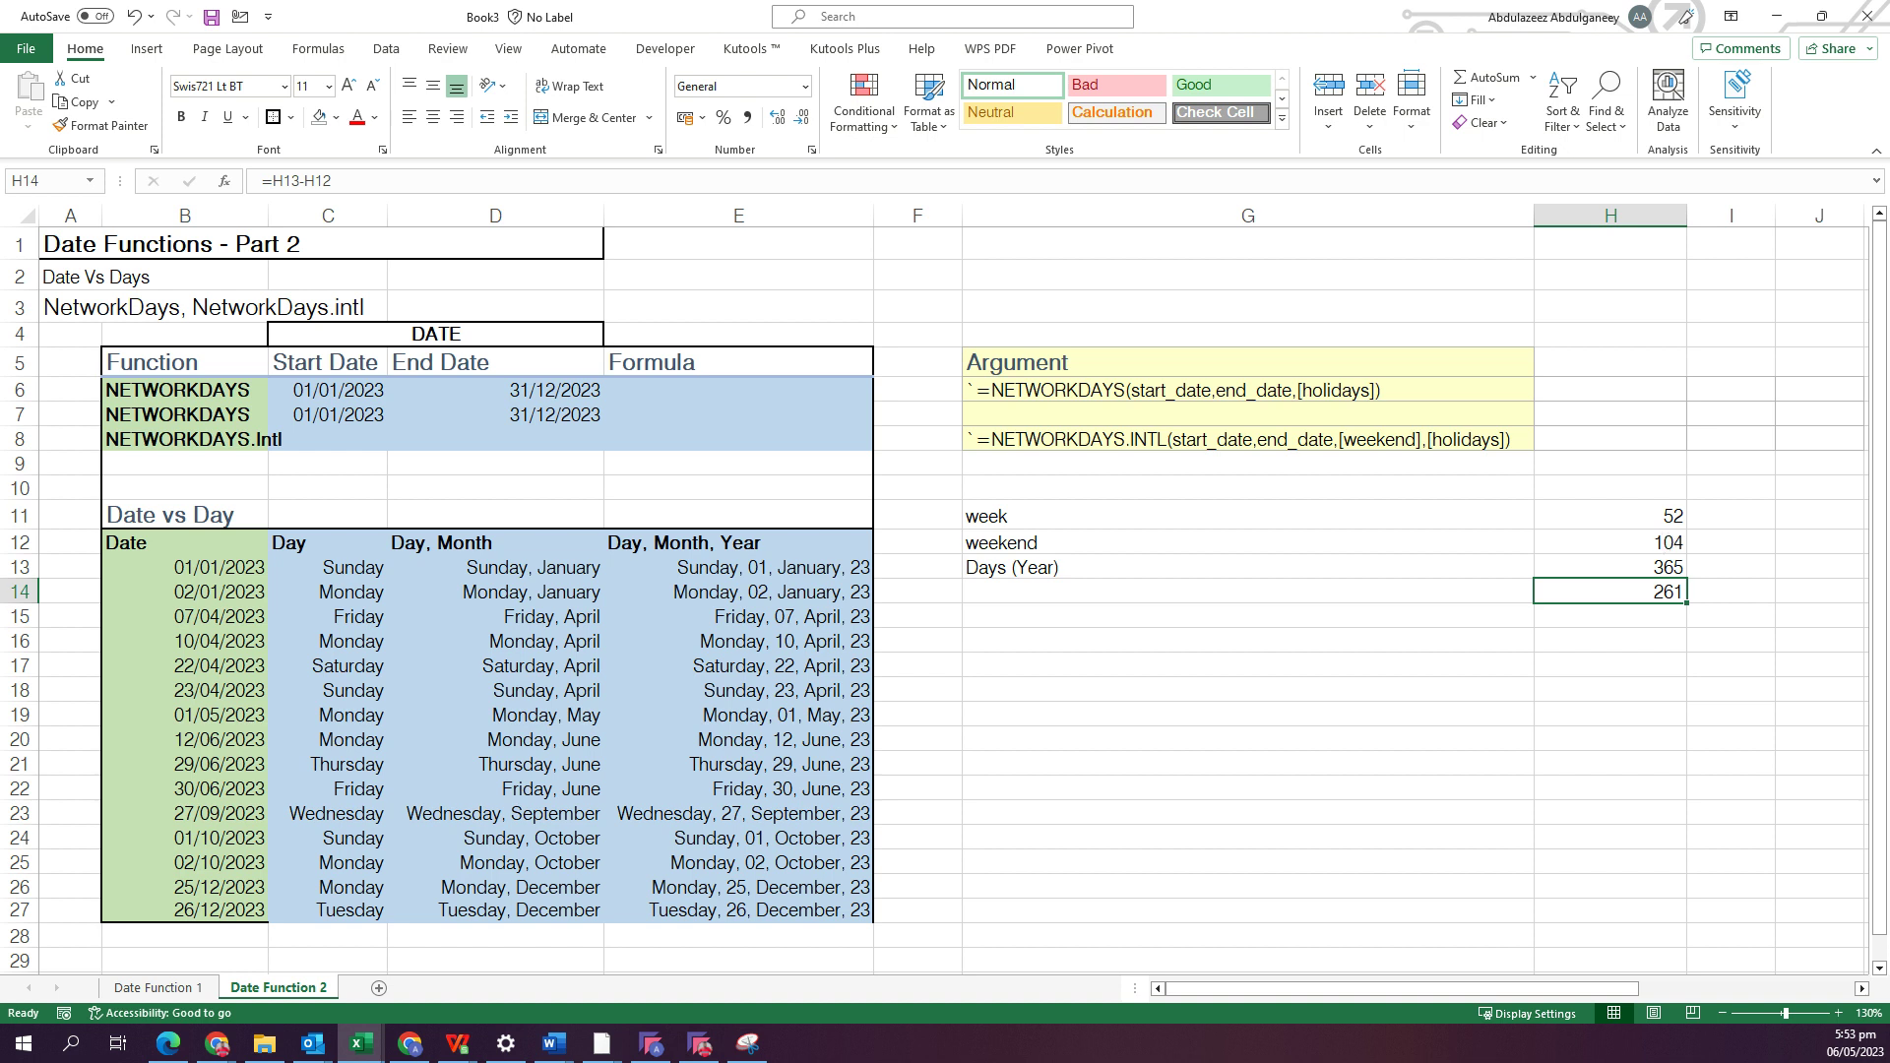
# Calculate the working days in E6 with =NETWORKDAYS(C6,D6), using the row's start and end dates.
pyautogui.click(712, 388)
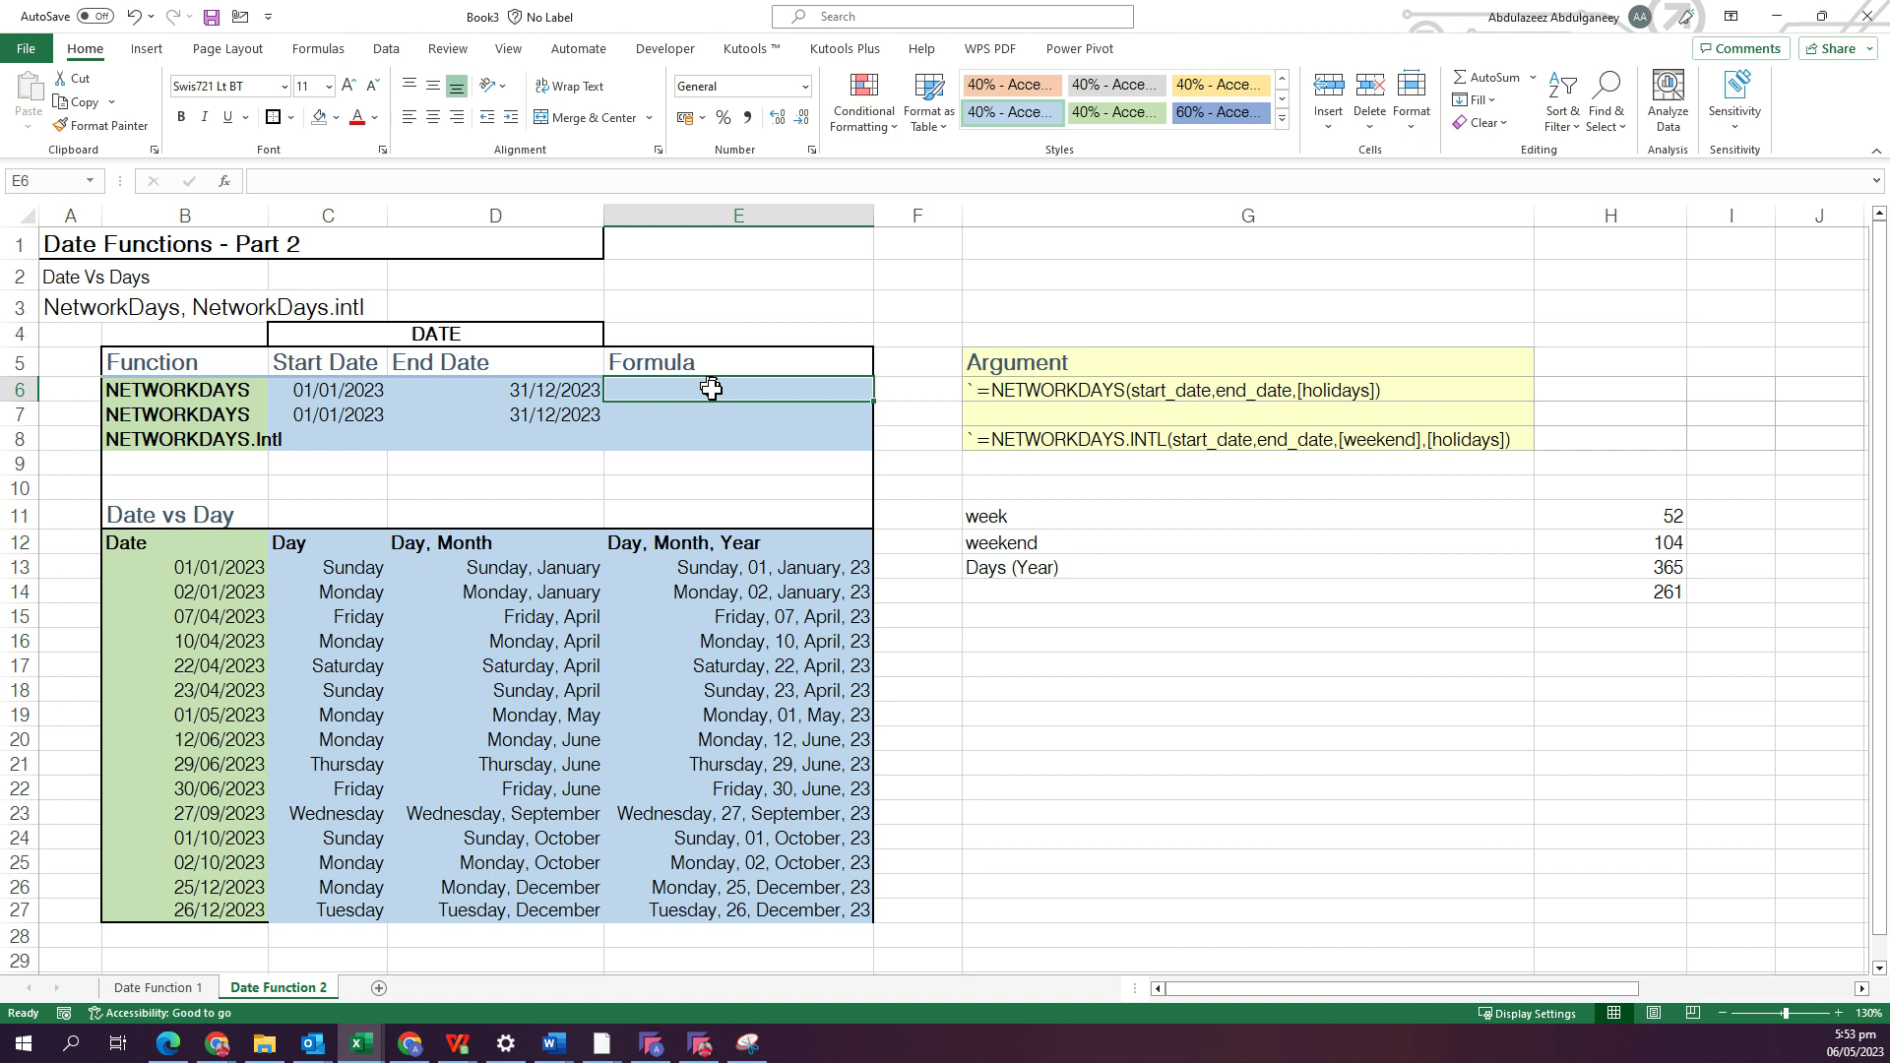
pyautogui.write('=')
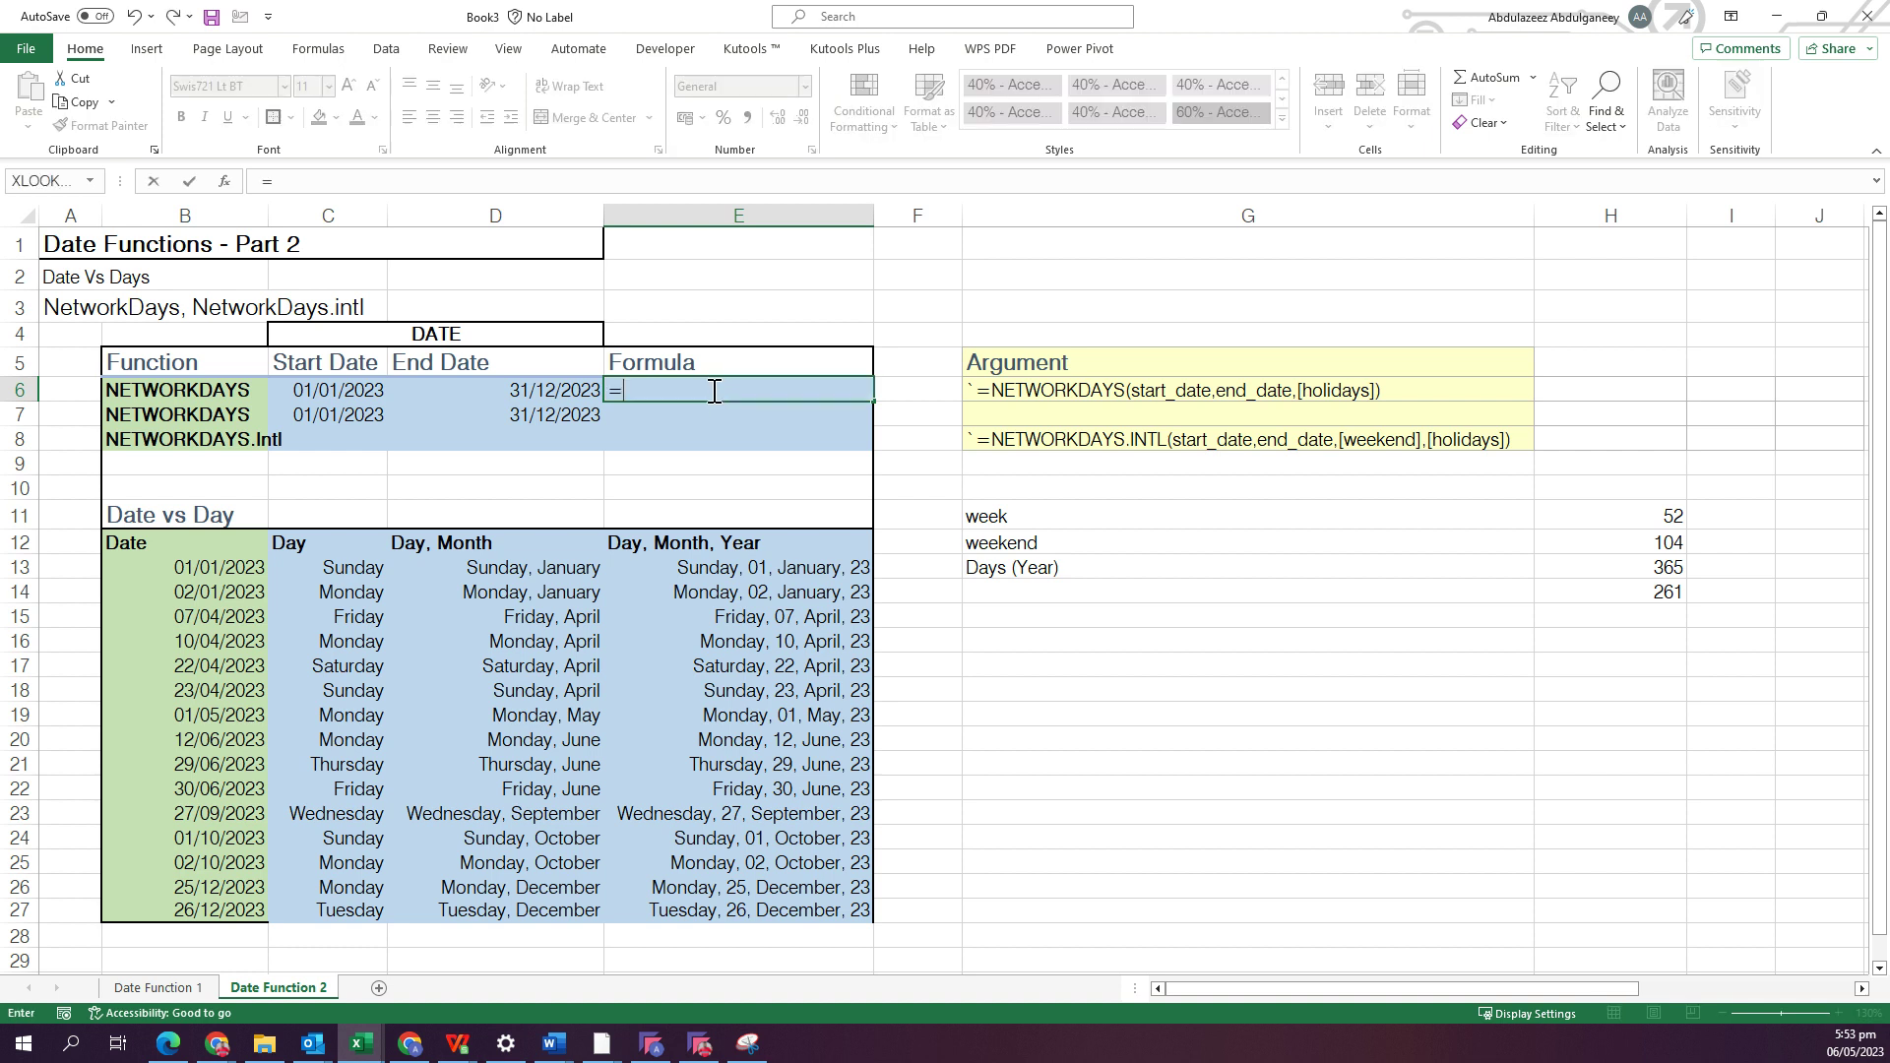
pyautogui.write('net')
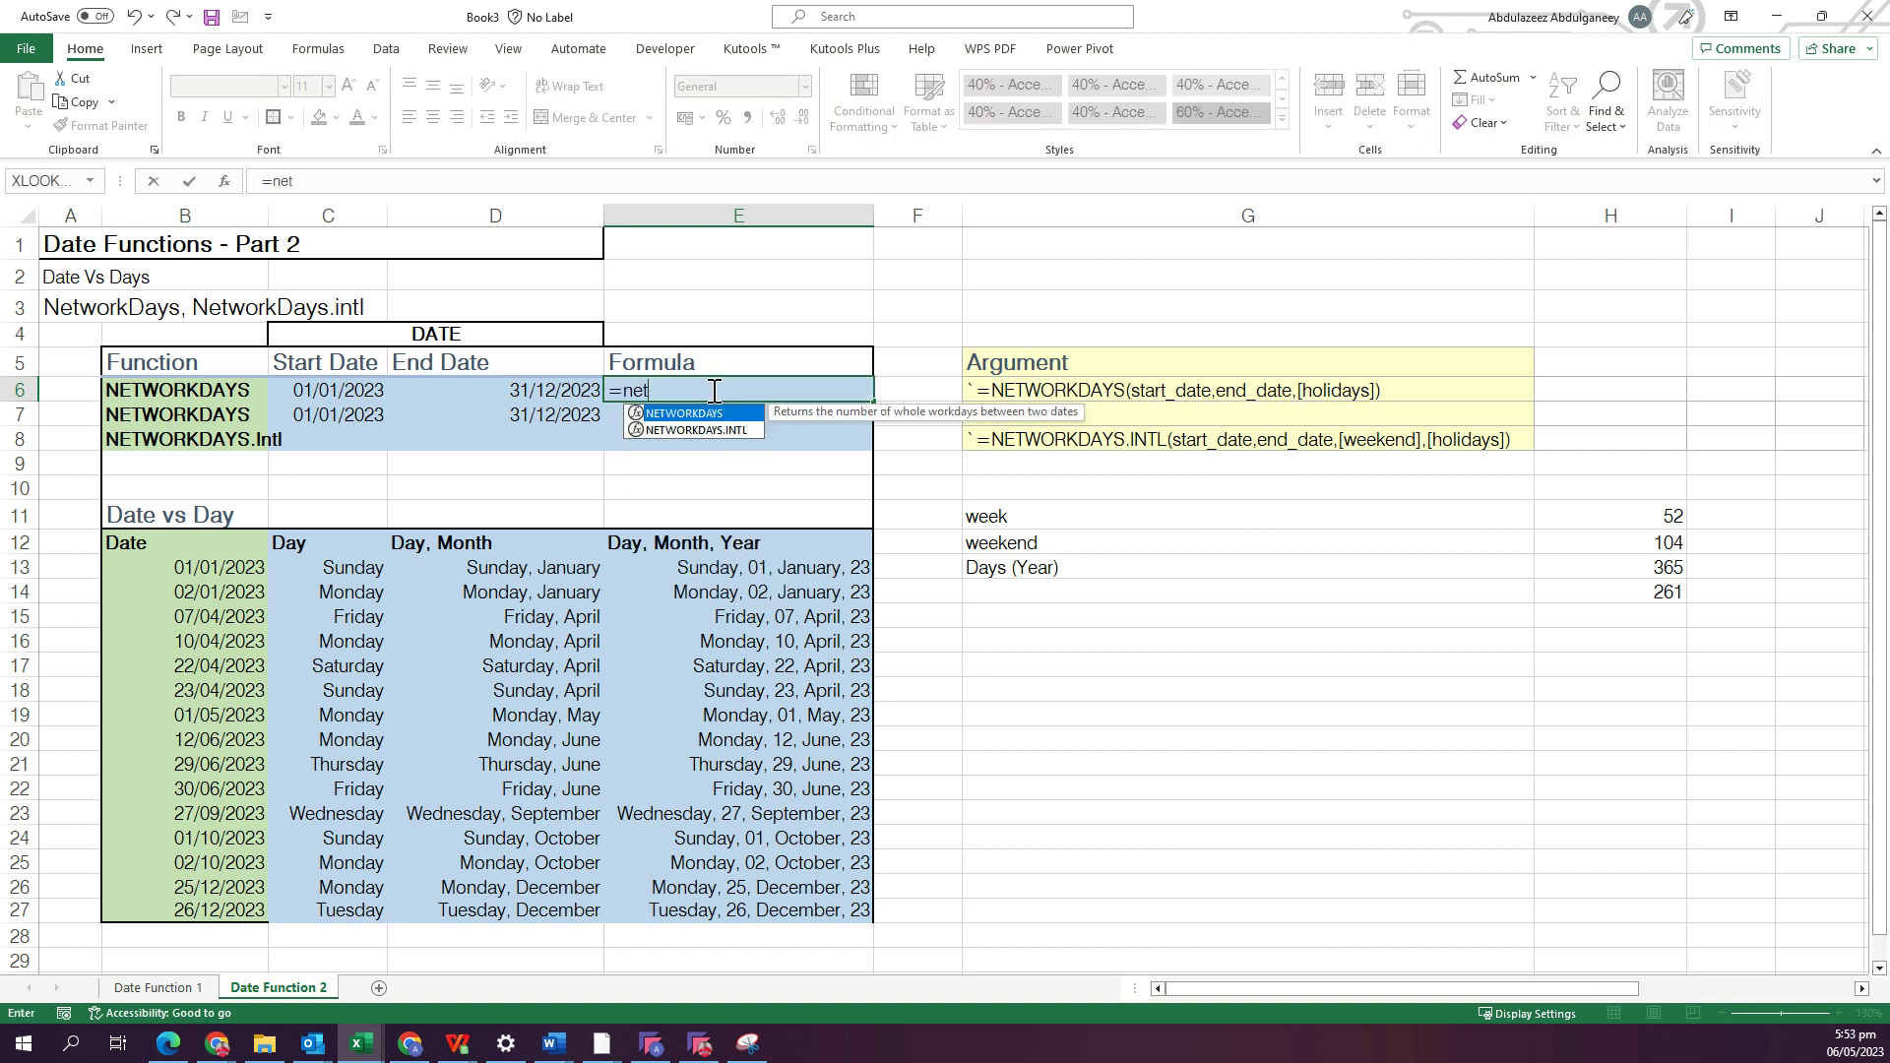
pyautogui.press('Tab')
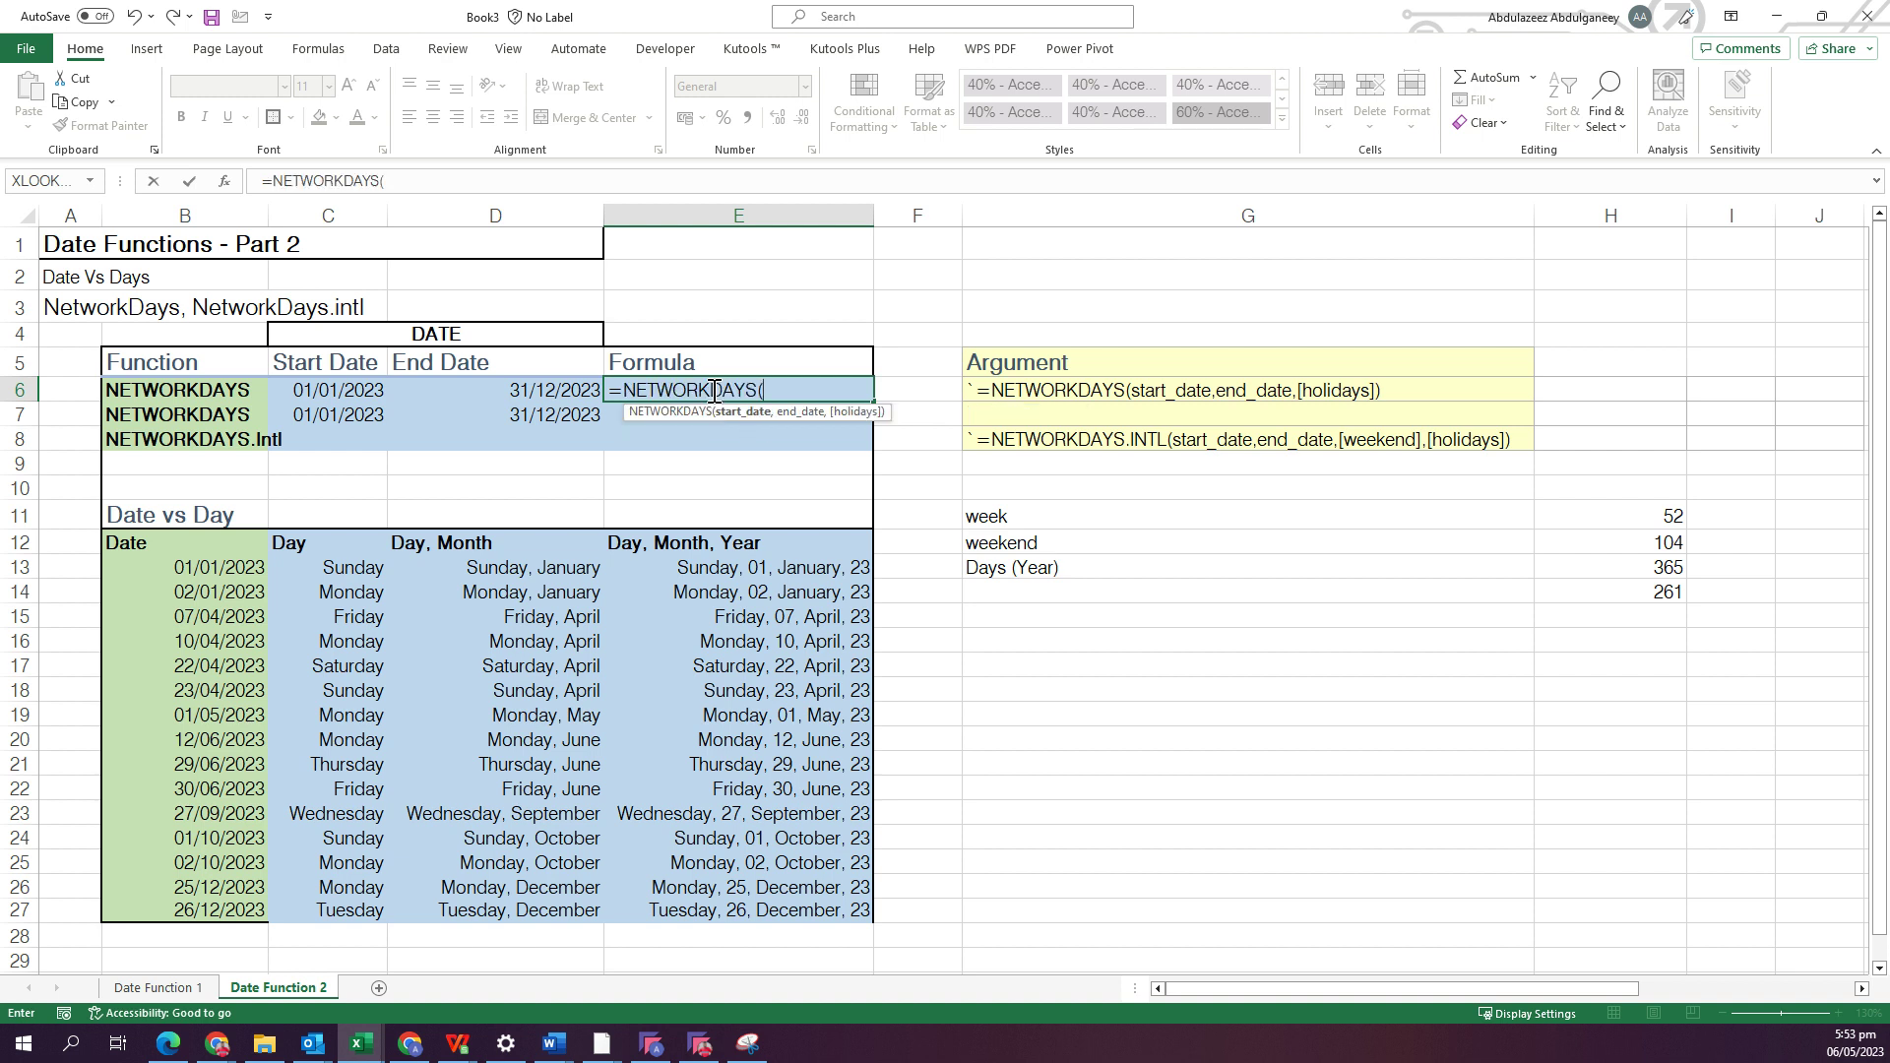
pyautogui.click(350, 387)
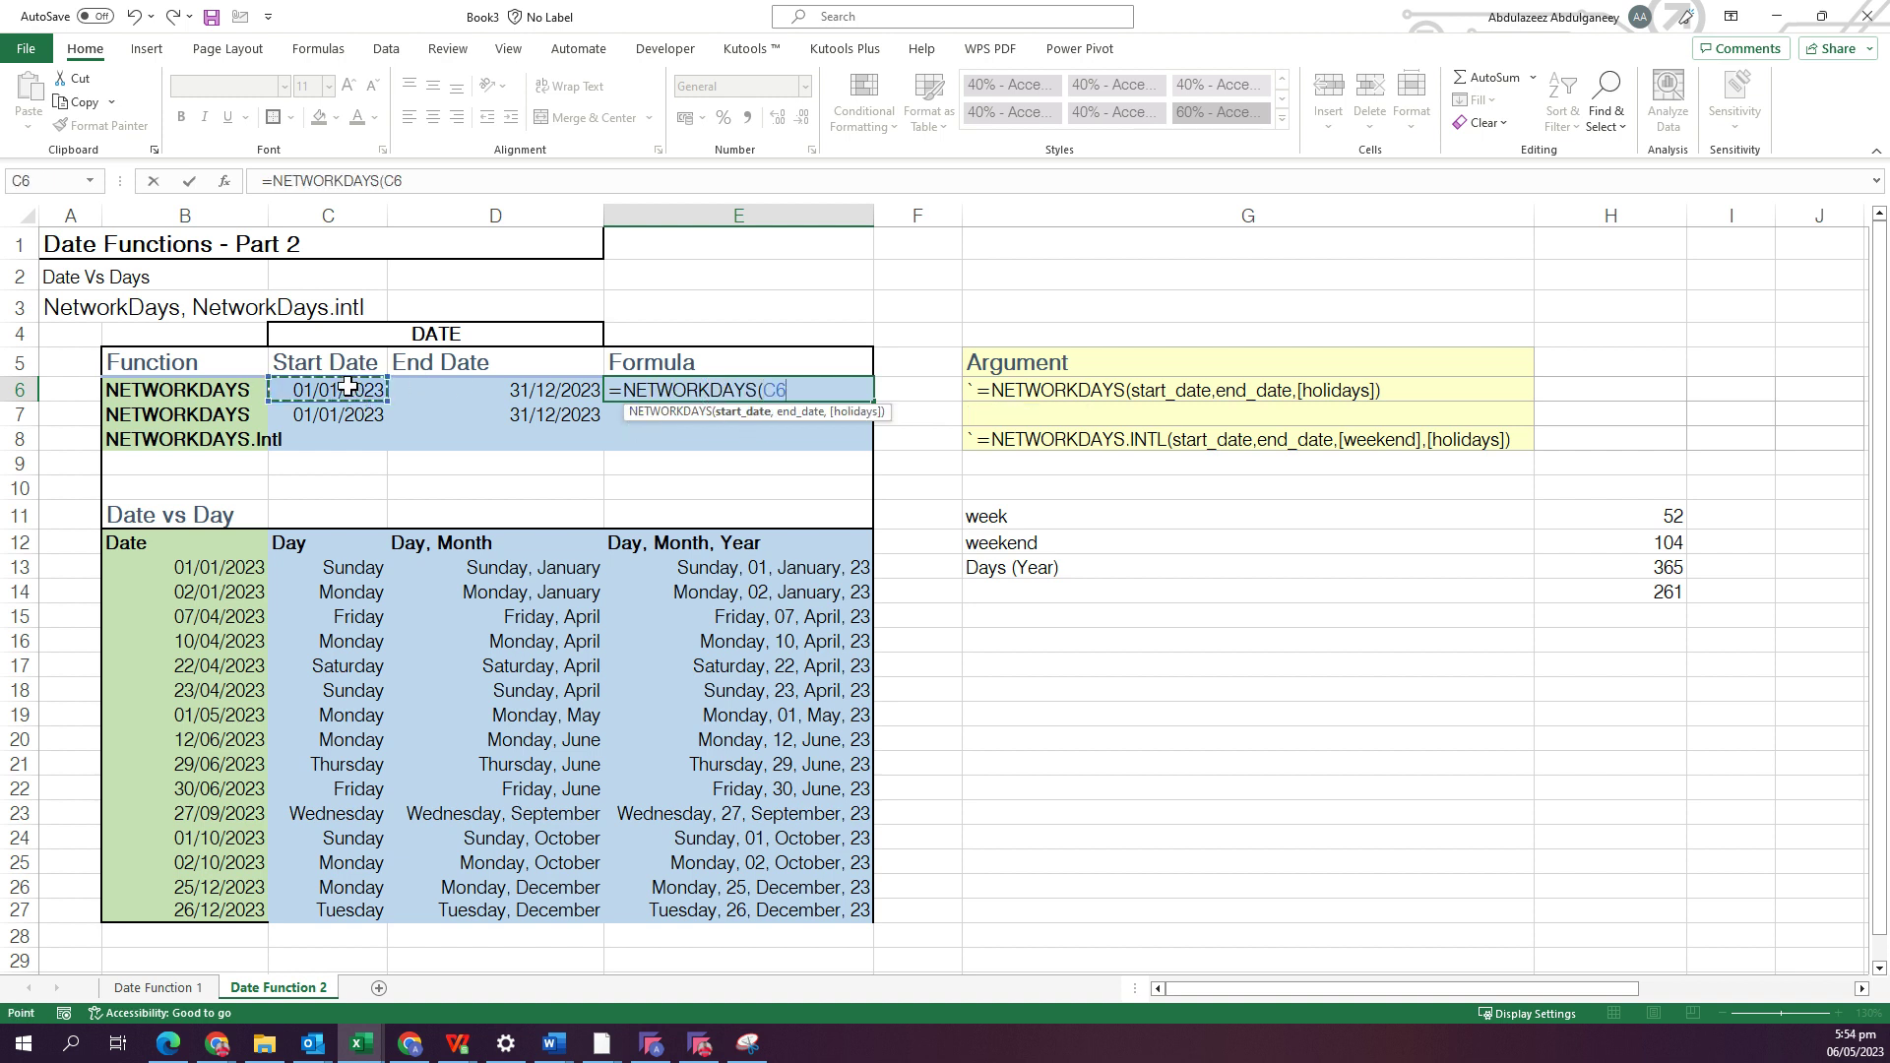
pyautogui.write(',')
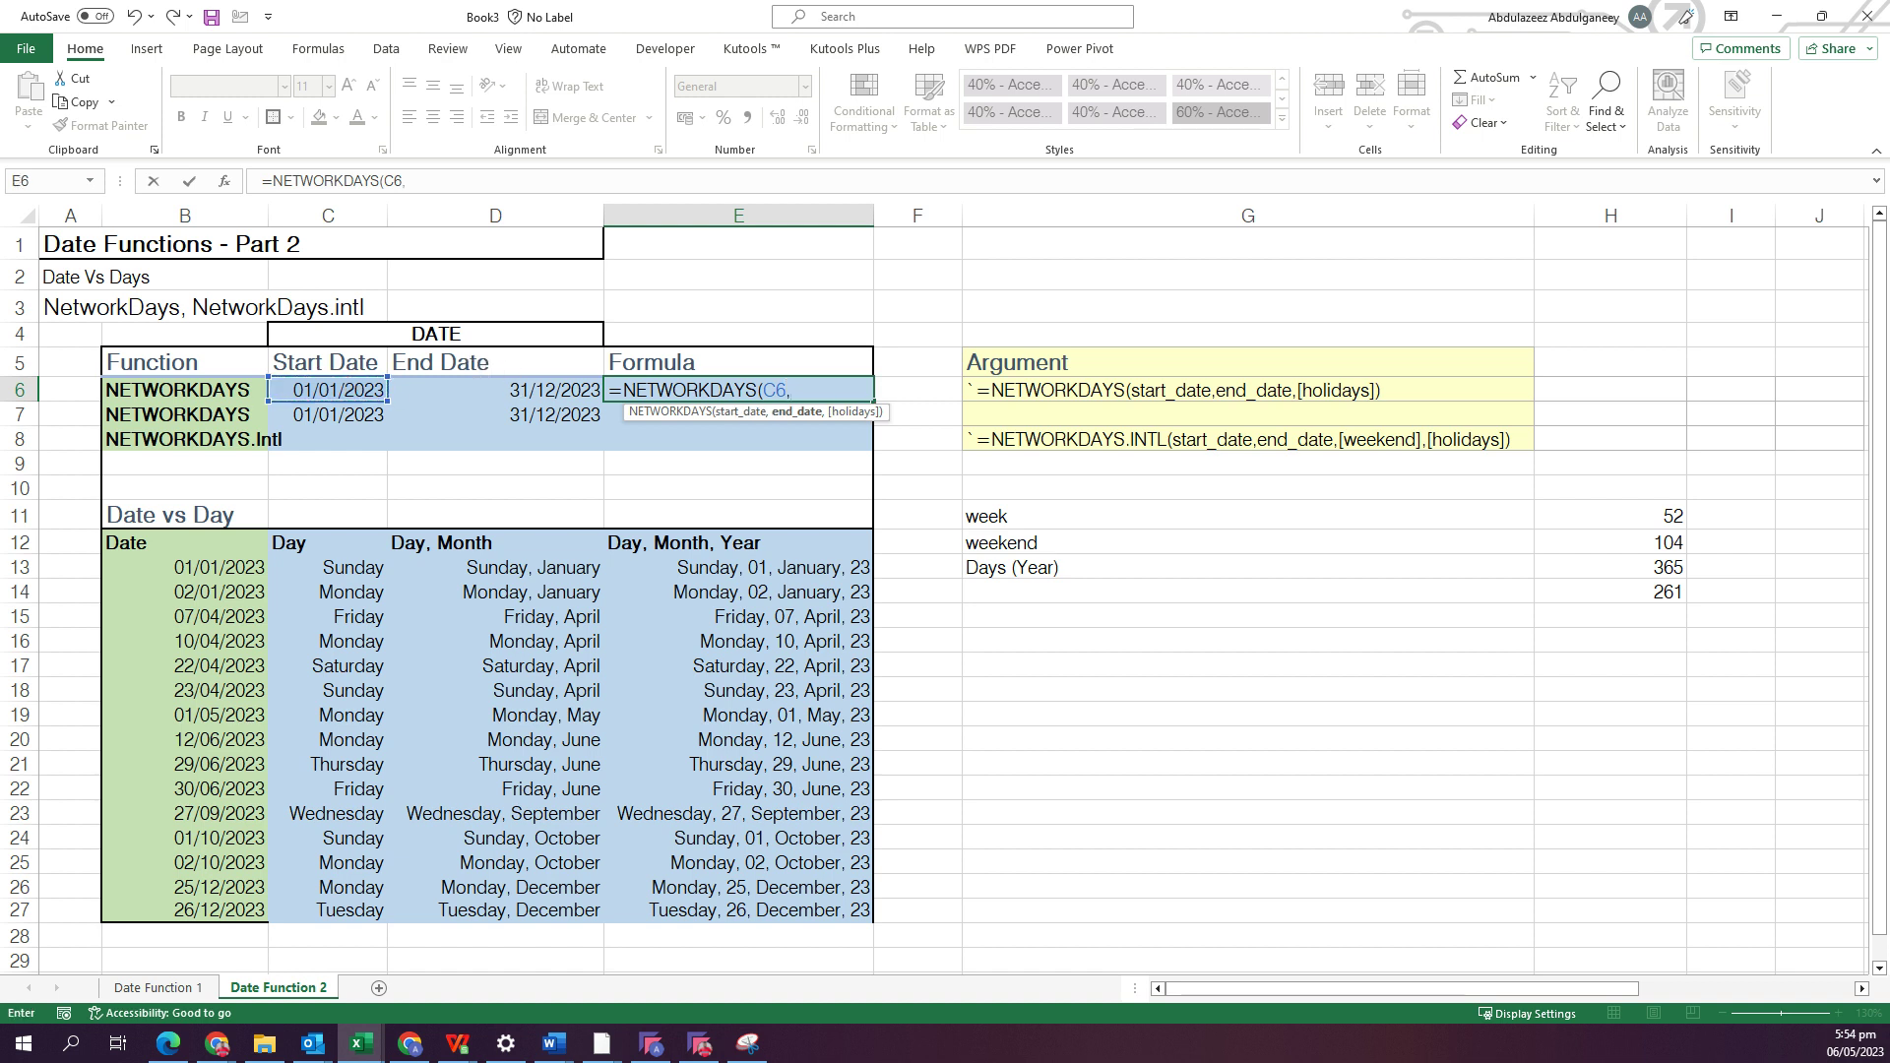
pyautogui.click(522, 389)
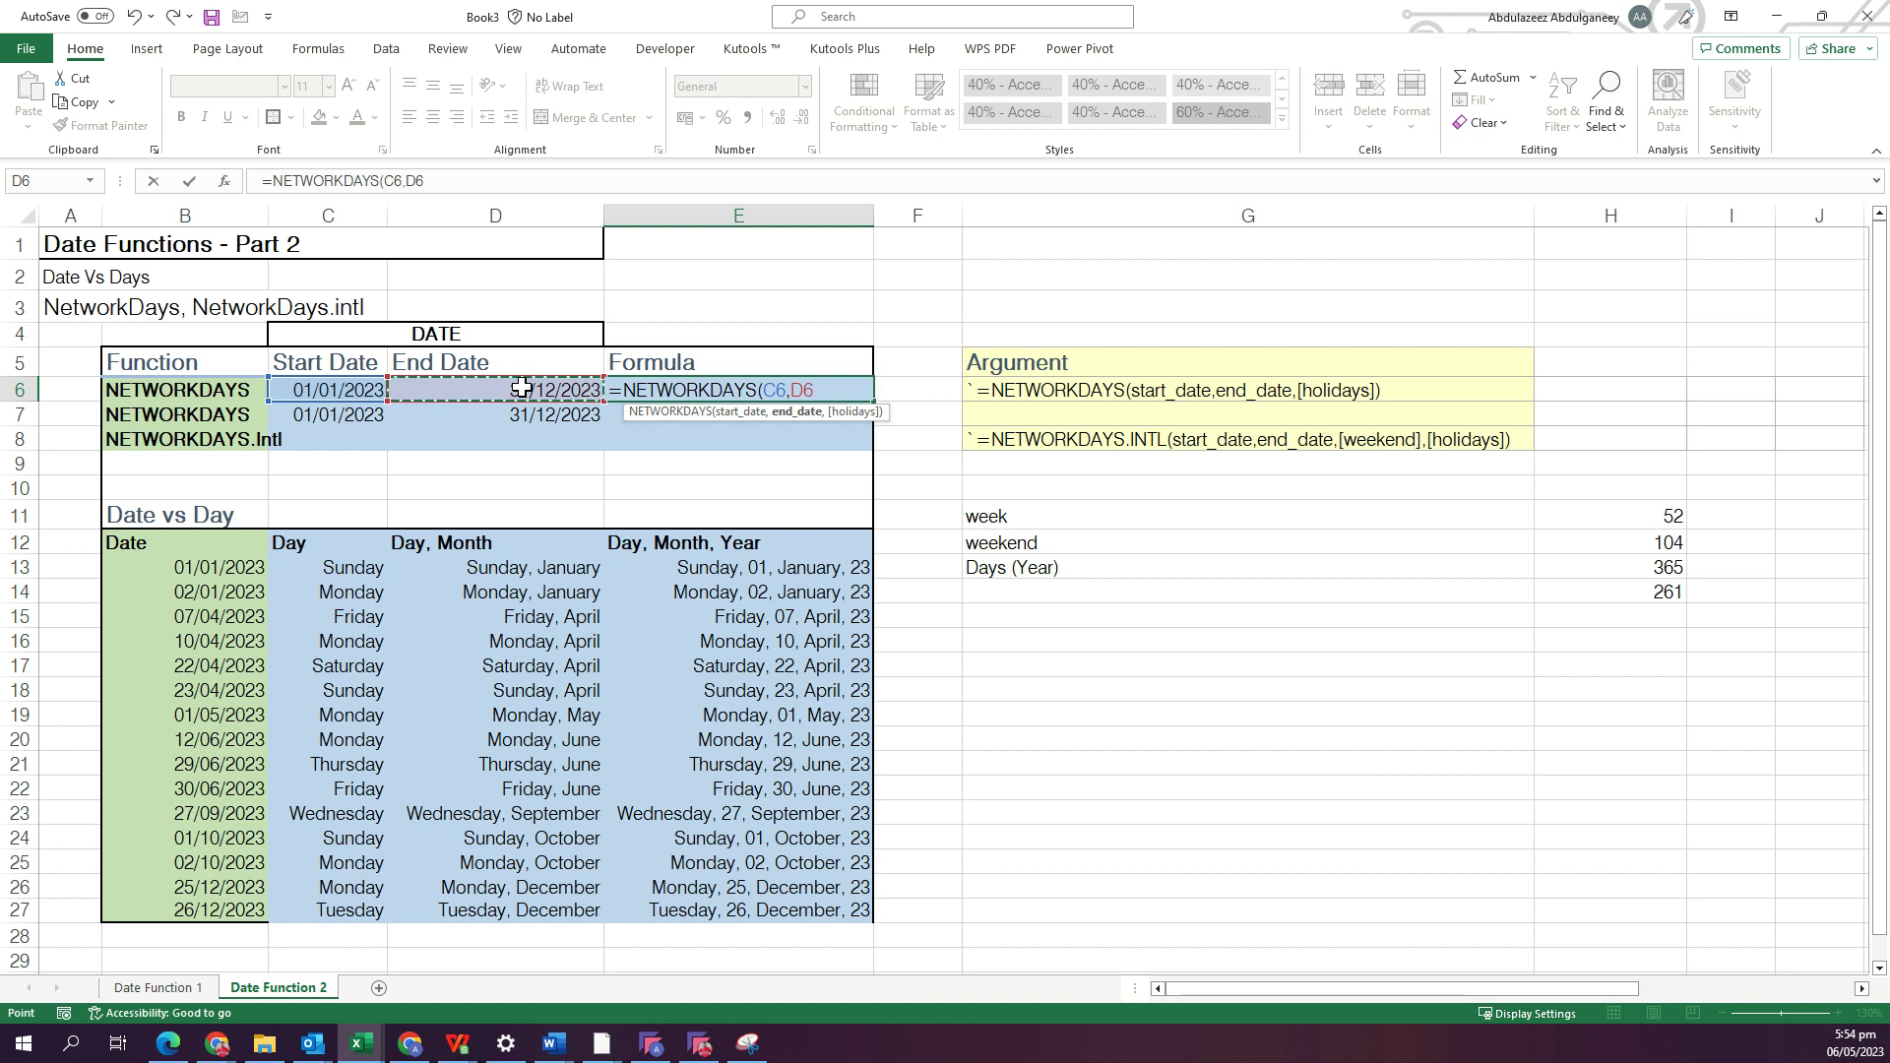
pyautogui.hotkey('ctrl', 'Return')
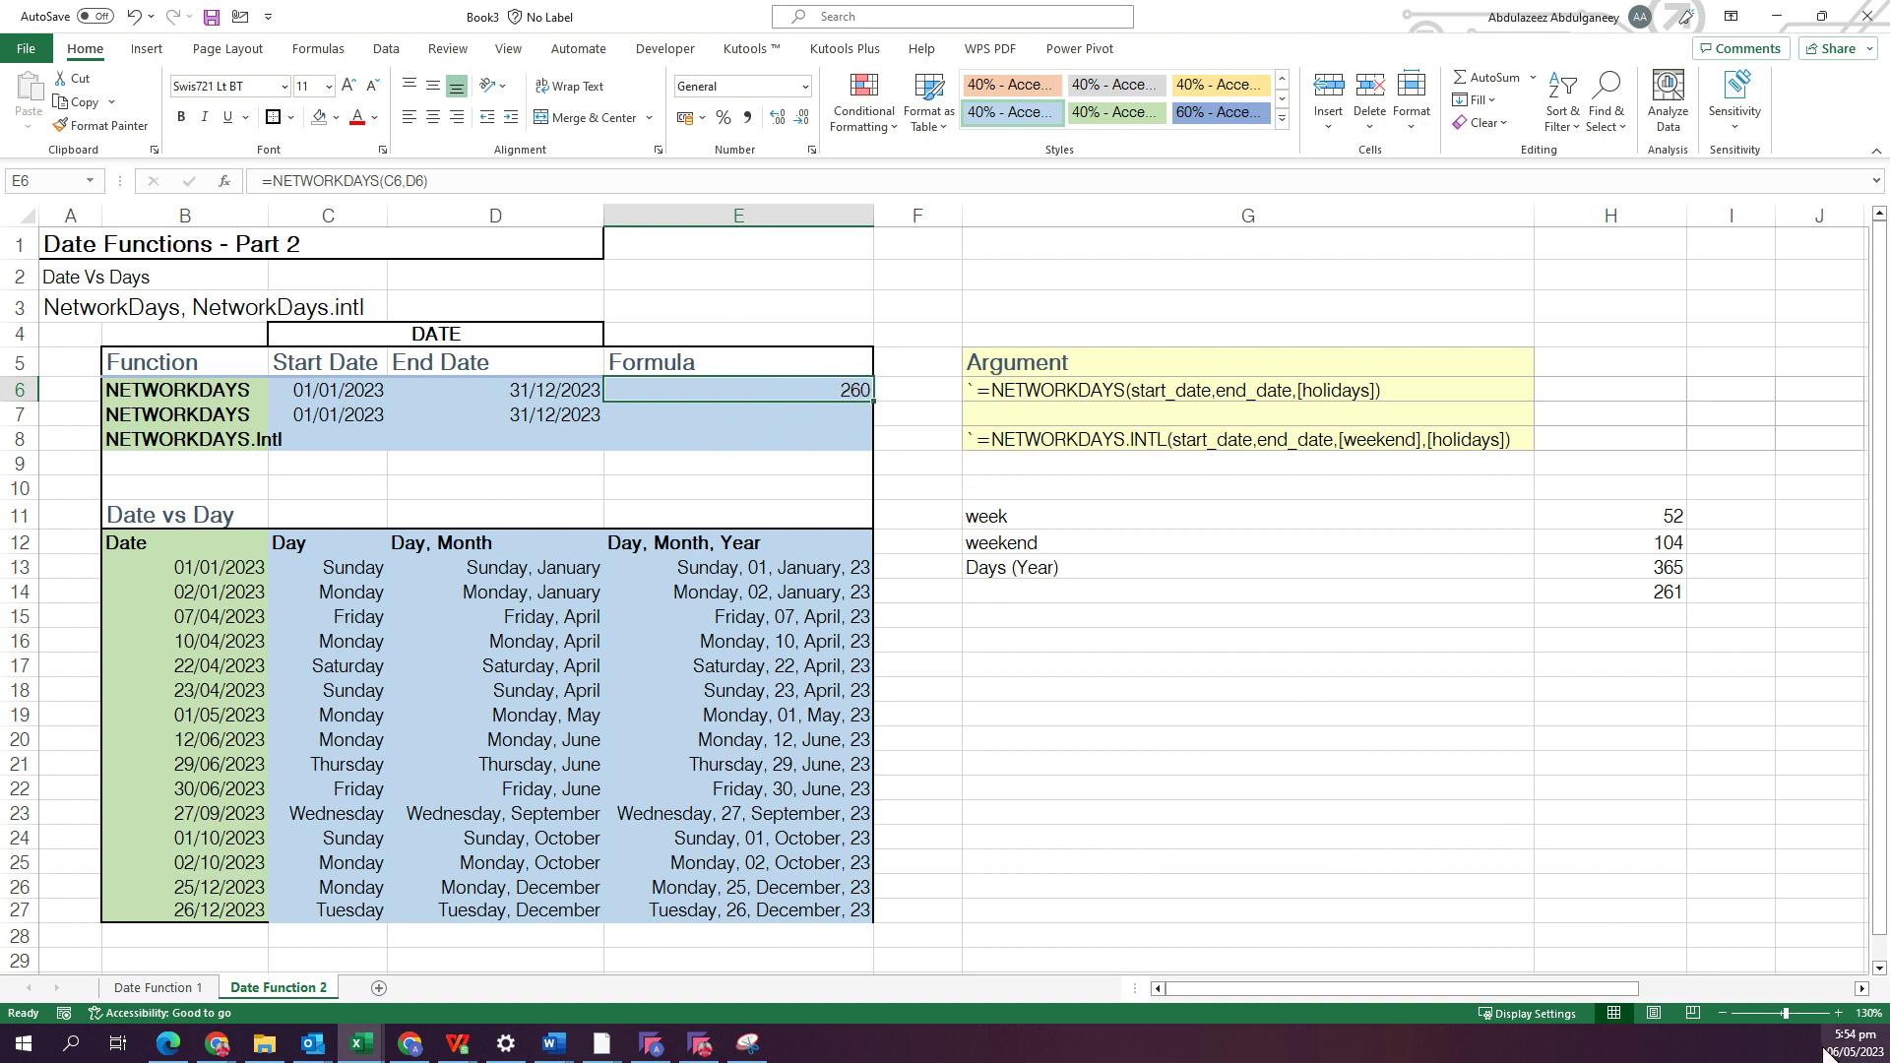
# Check the system calendar for January 2023 to see which weekday the year starts on, and return to the worksheet.
pyautogui.click(1856, 1059)
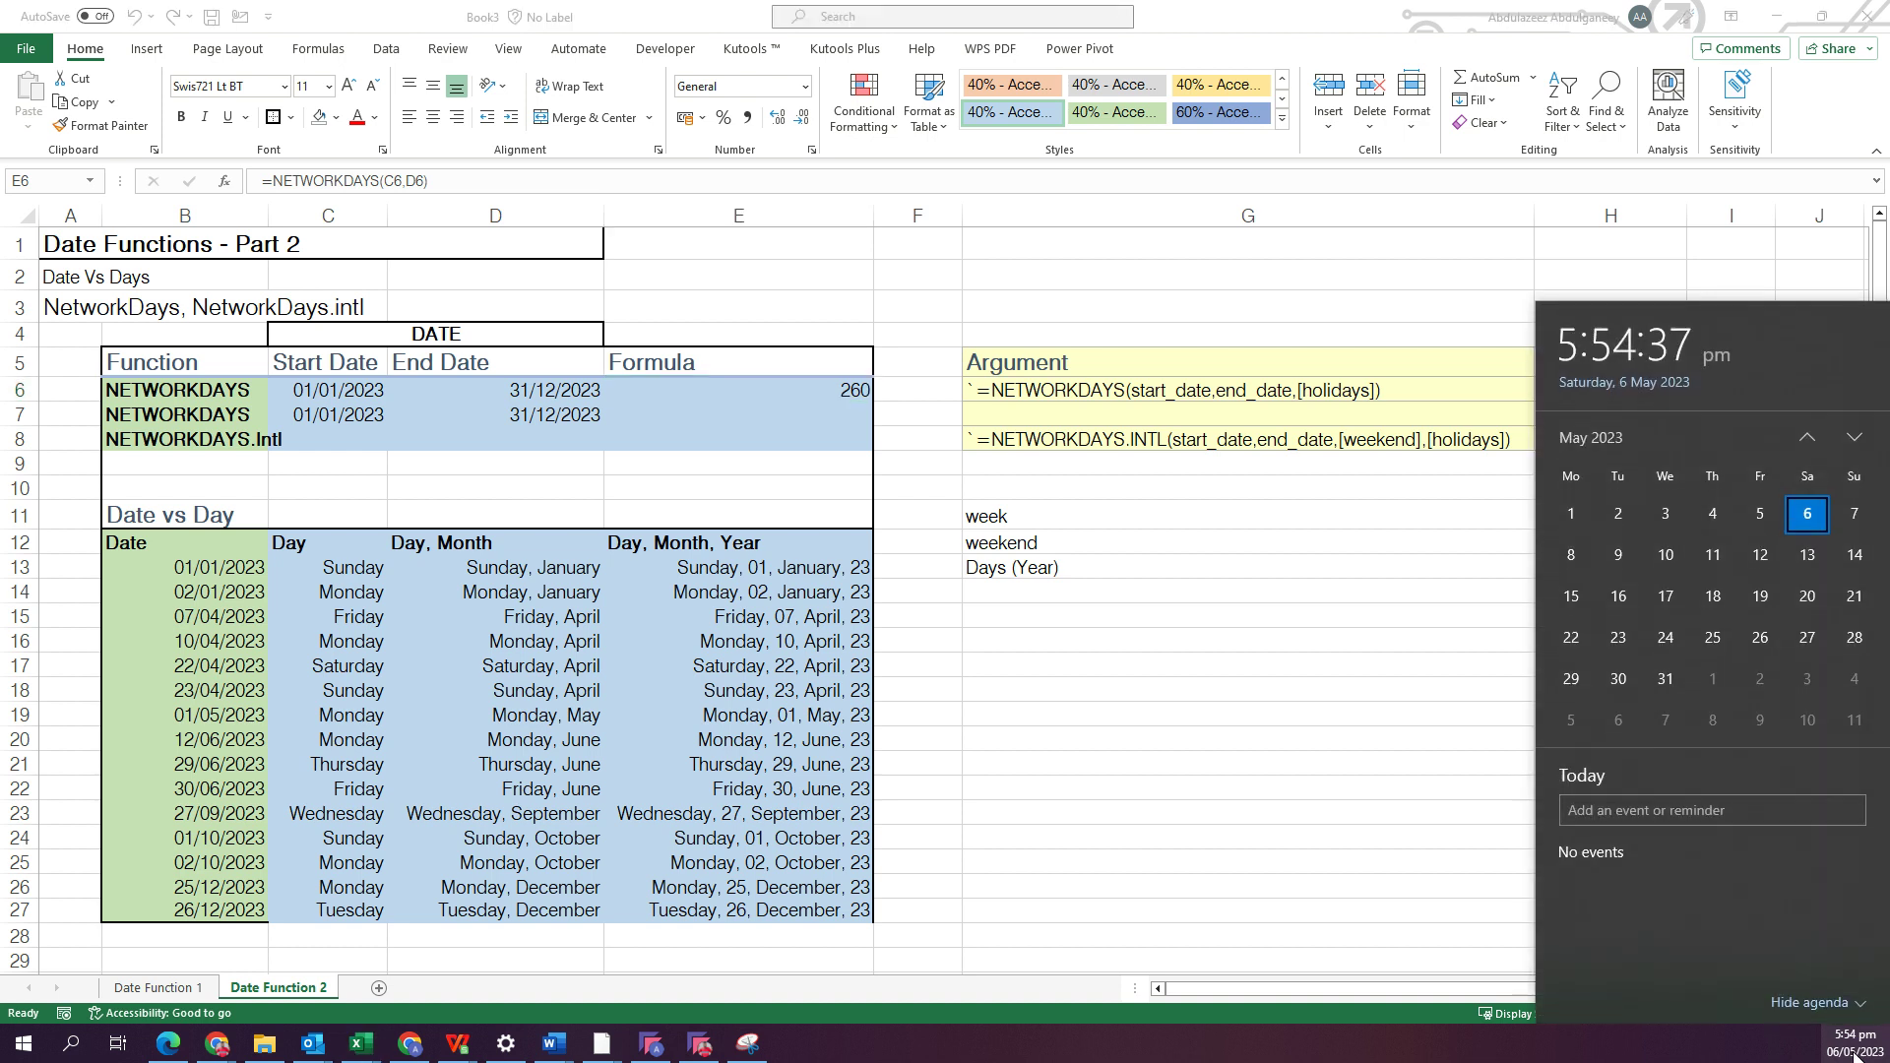
pyautogui.click(1805, 429)
pyautogui.click(1805, 429)
pyautogui.click(1804, 433)
pyautogui.click(1805, 433)
pyautogui.click(1804, 433)
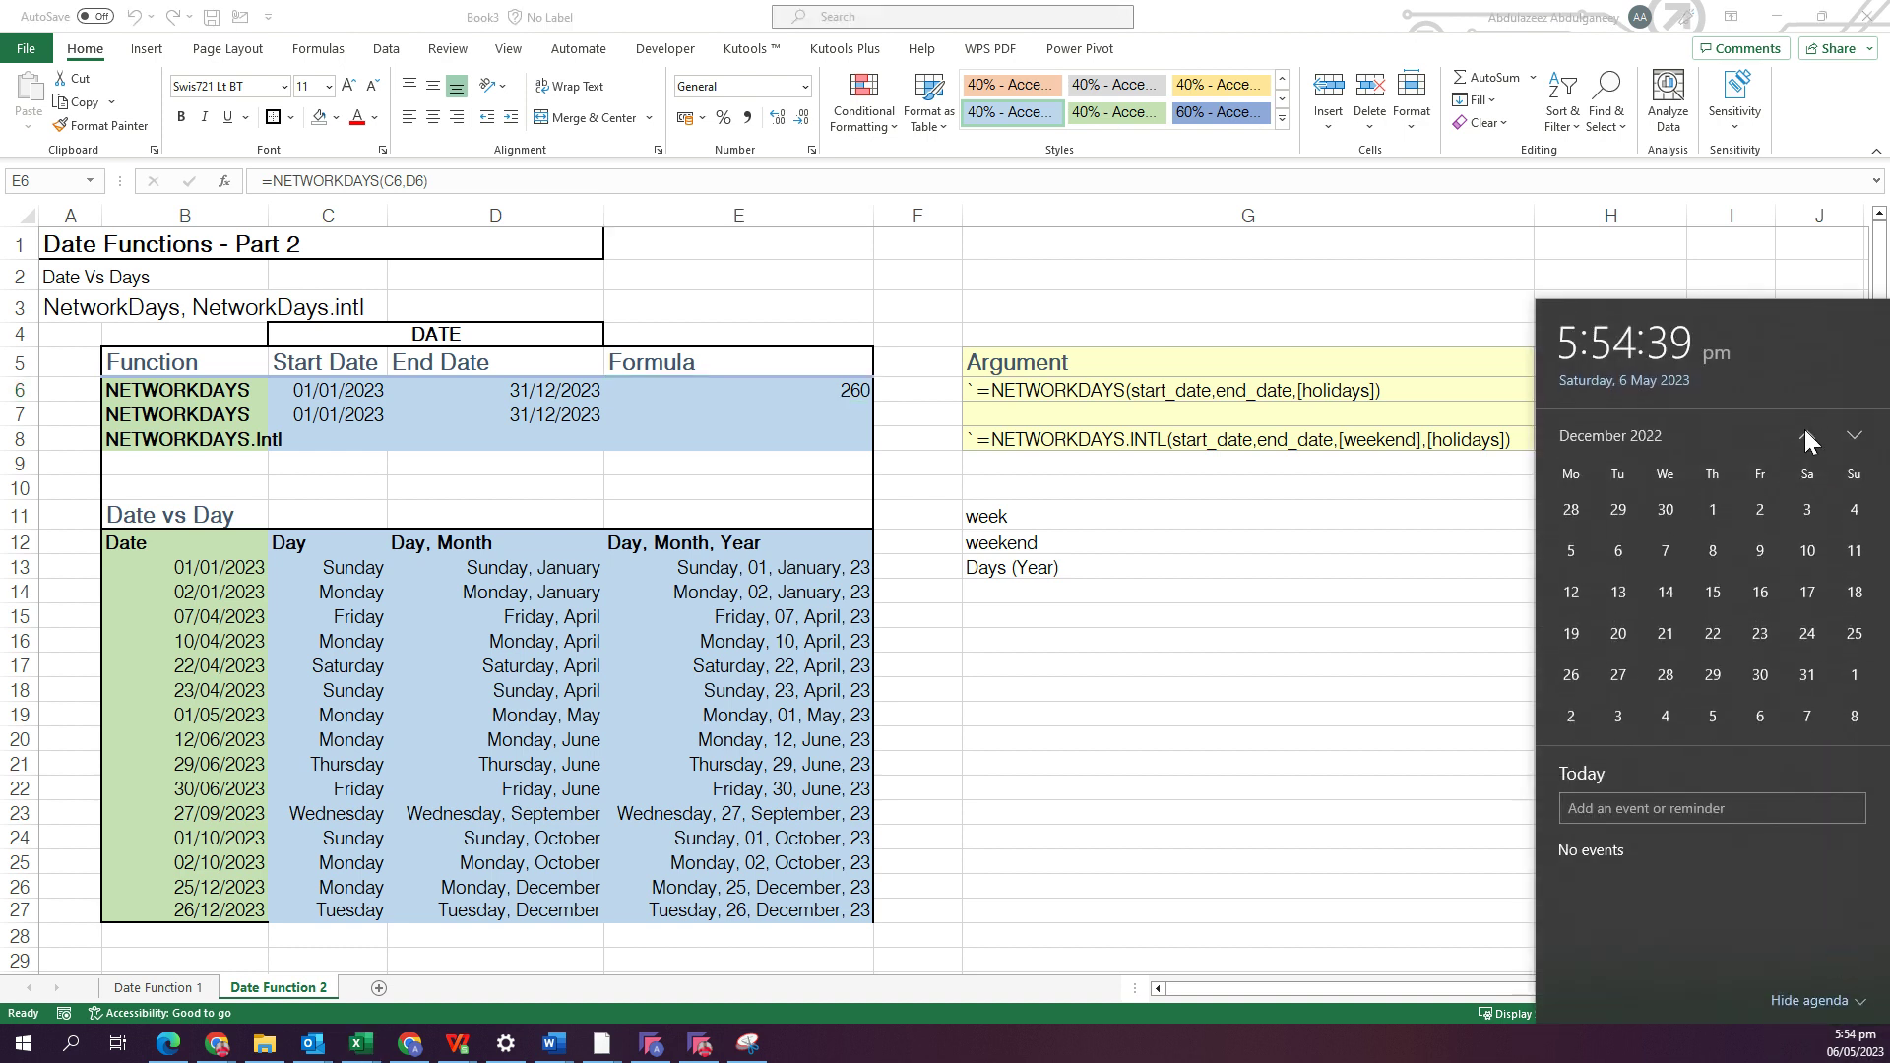
pyautogui.click(1854, 437)
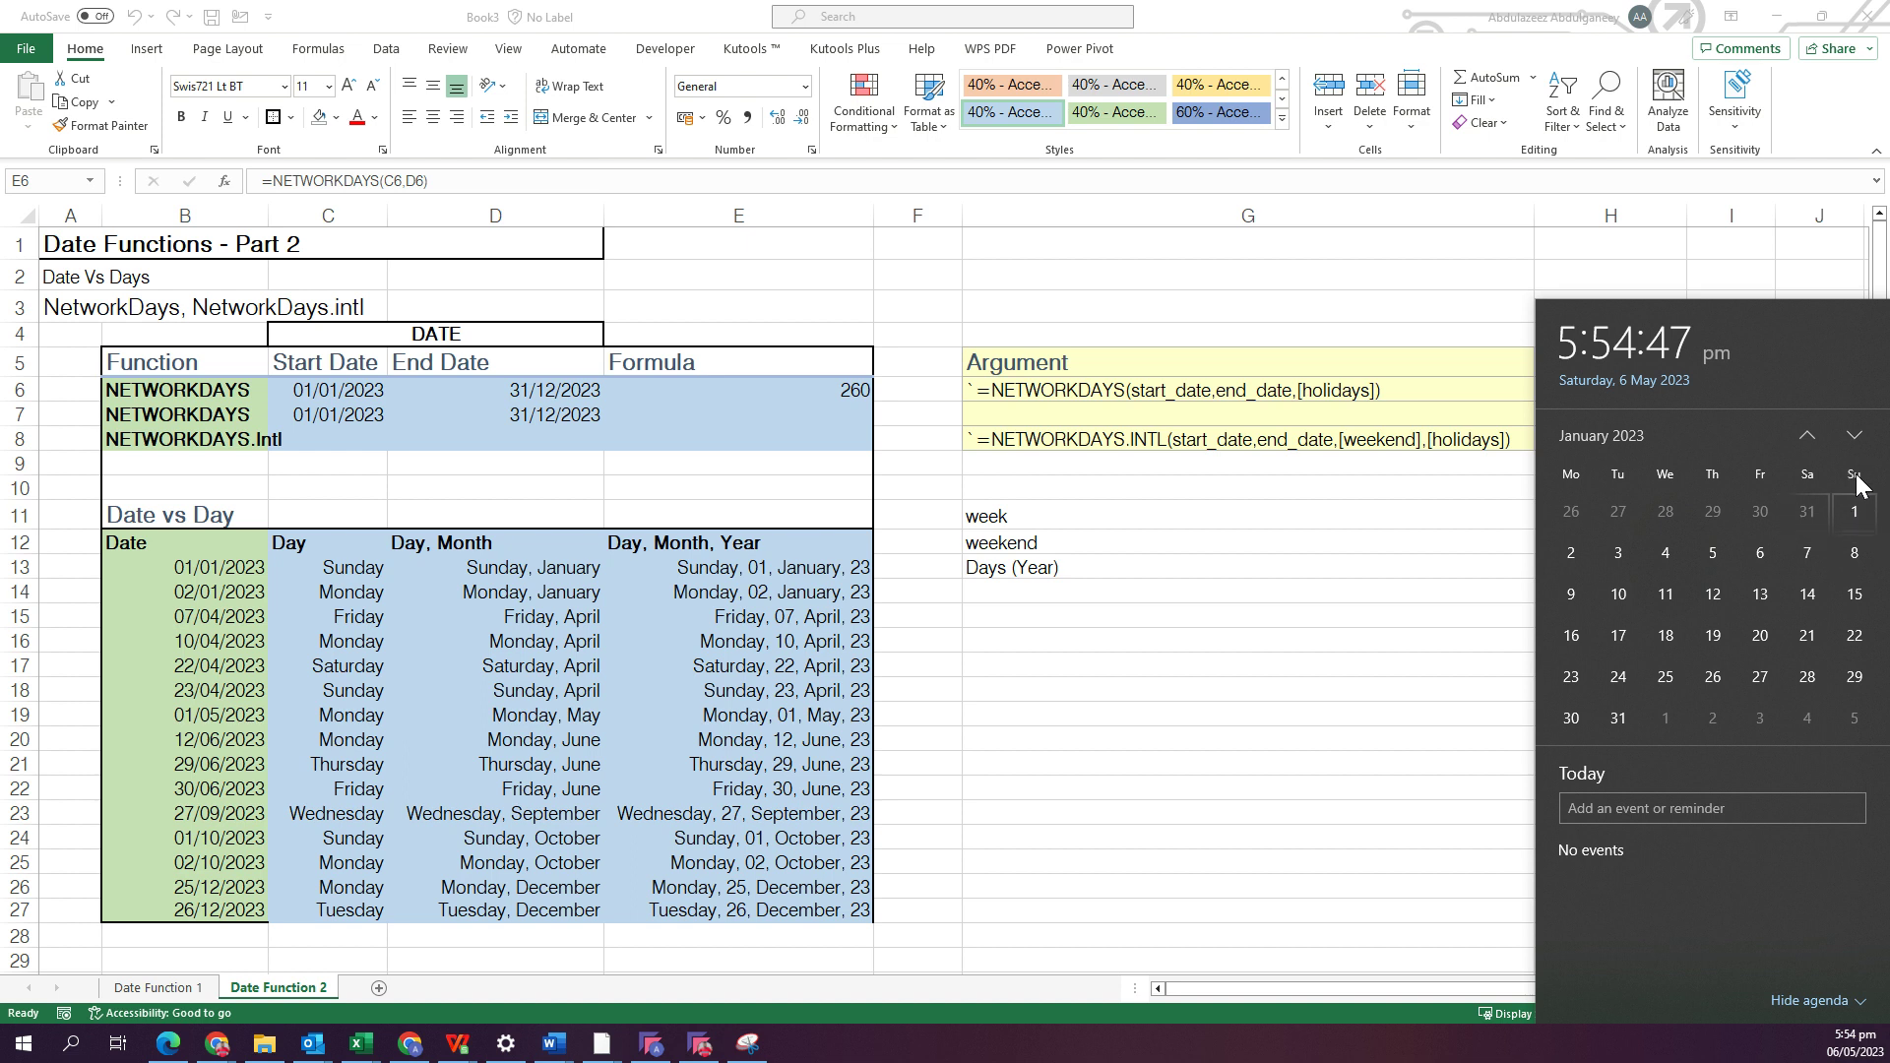
pyautogui.click(818, 421)
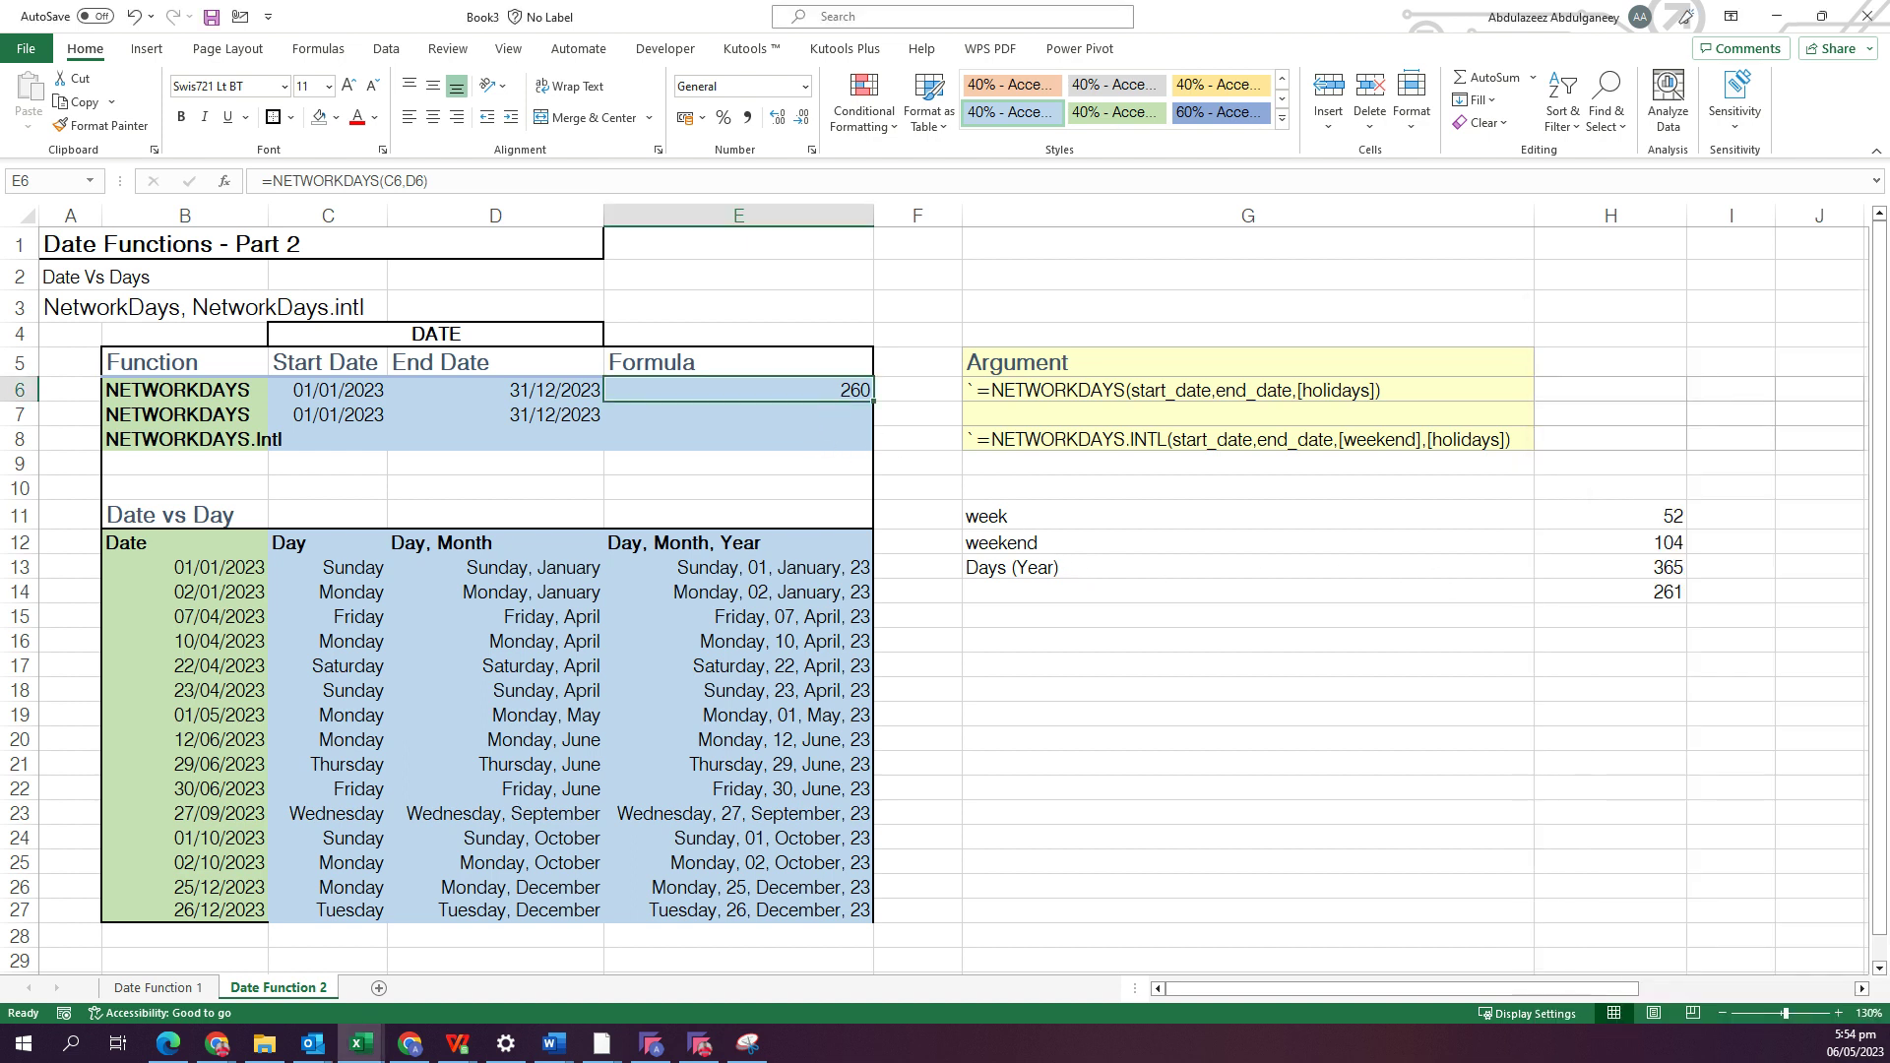
# Calculate the working days excluding the listed holidays in E7 with =NETWORKDAYS(C7,D7,B13:B27).
pyautogui.click(830, 410)
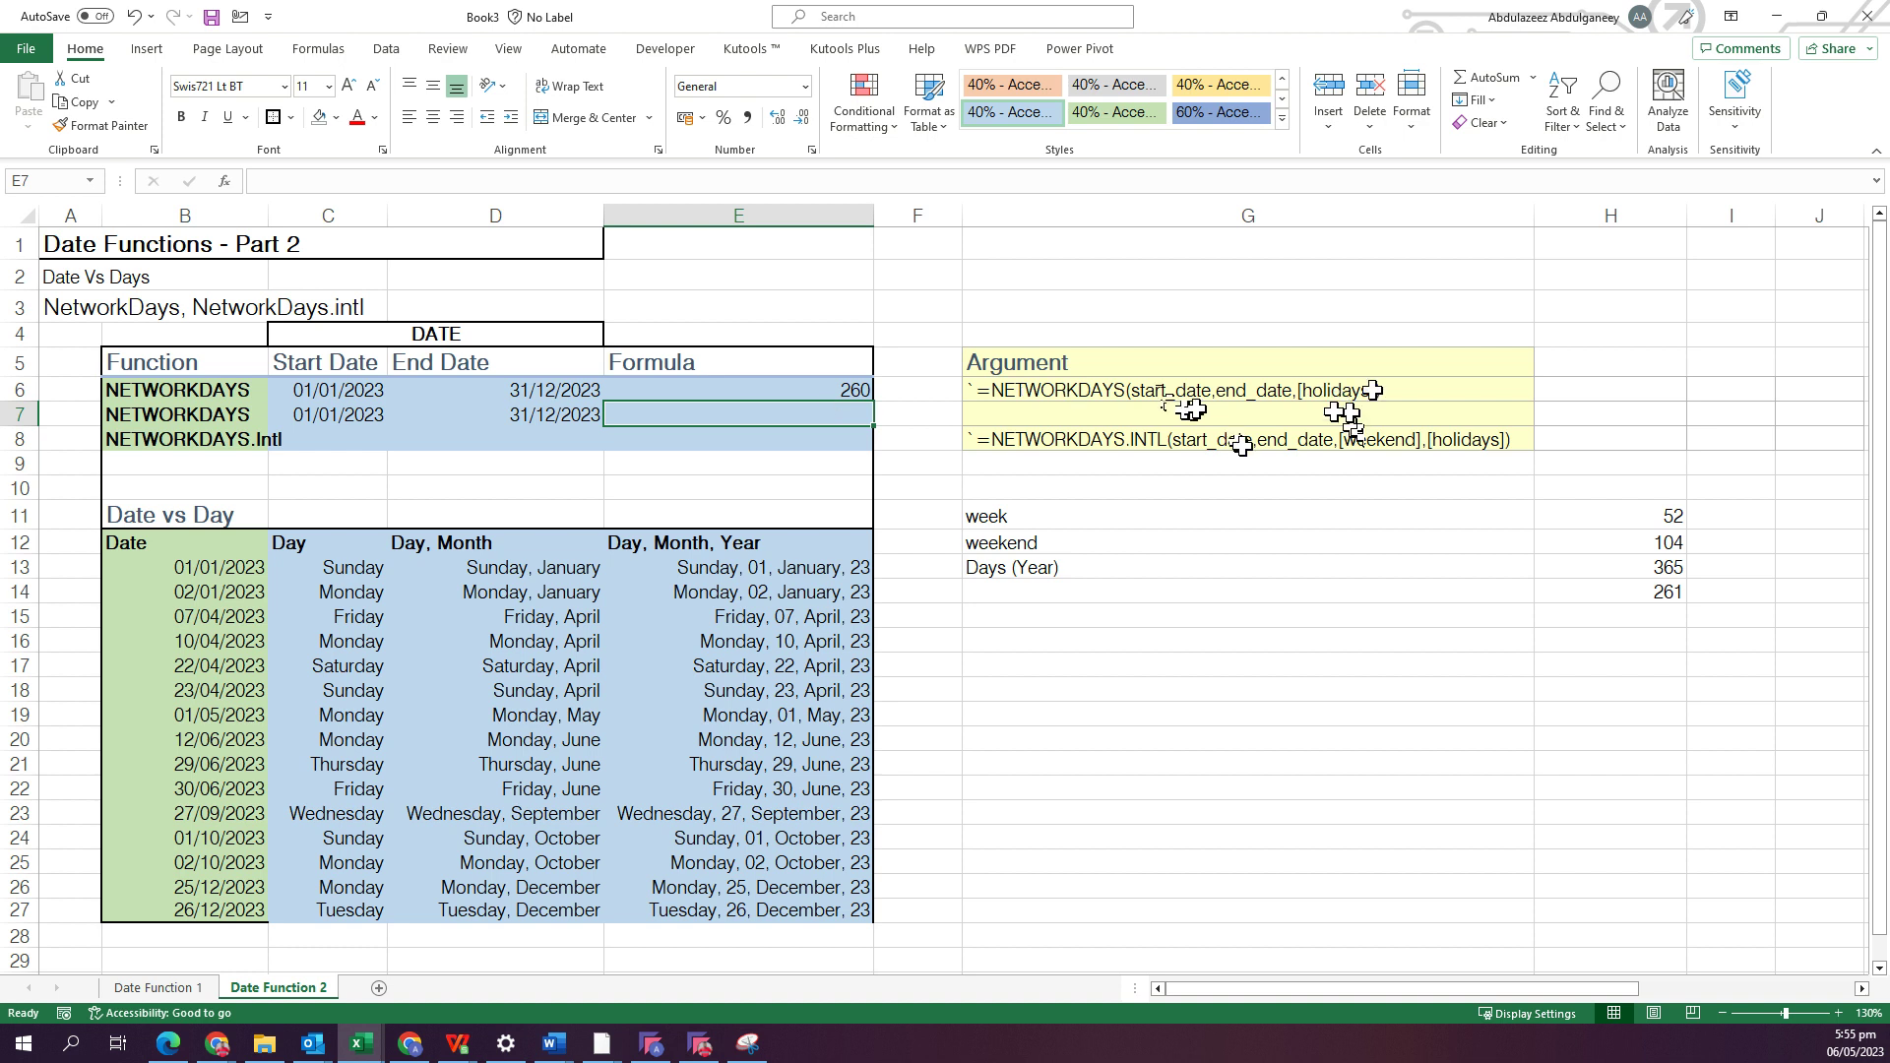
pyautogui.write('=net')
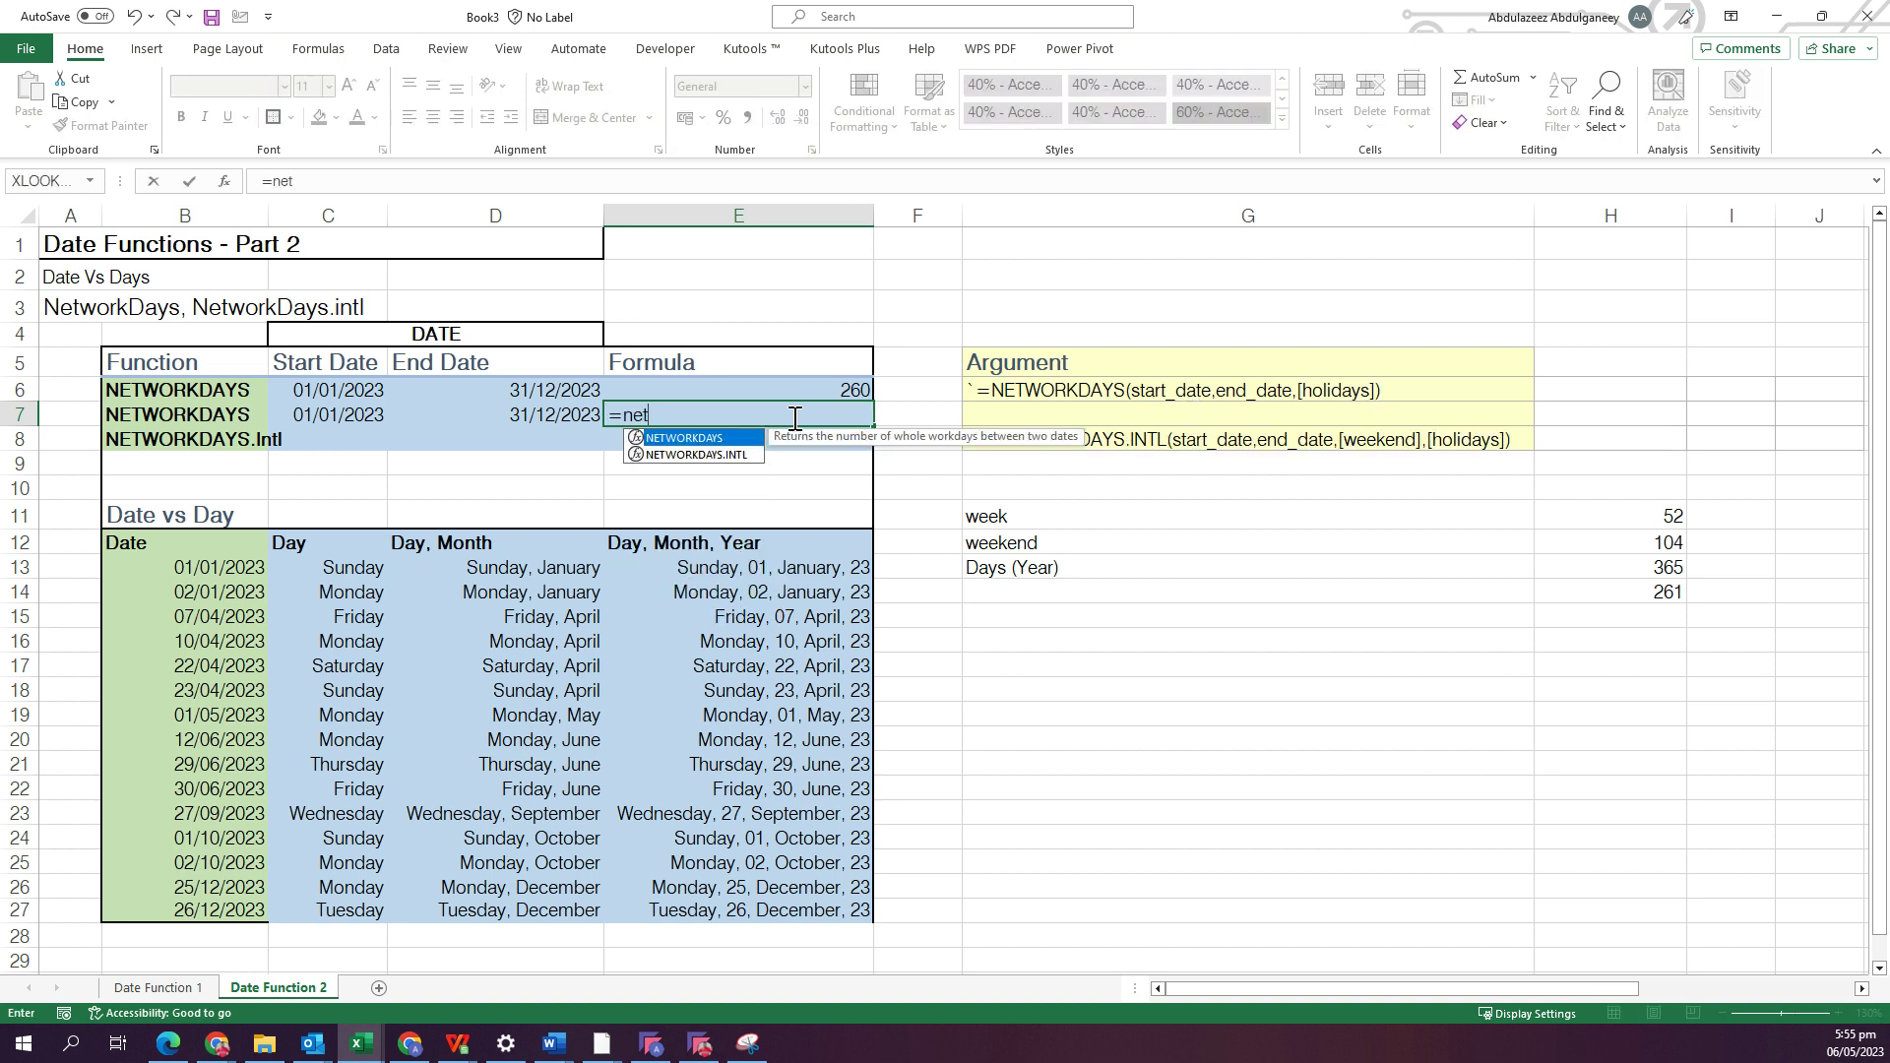
pyautogui.press('Tab')
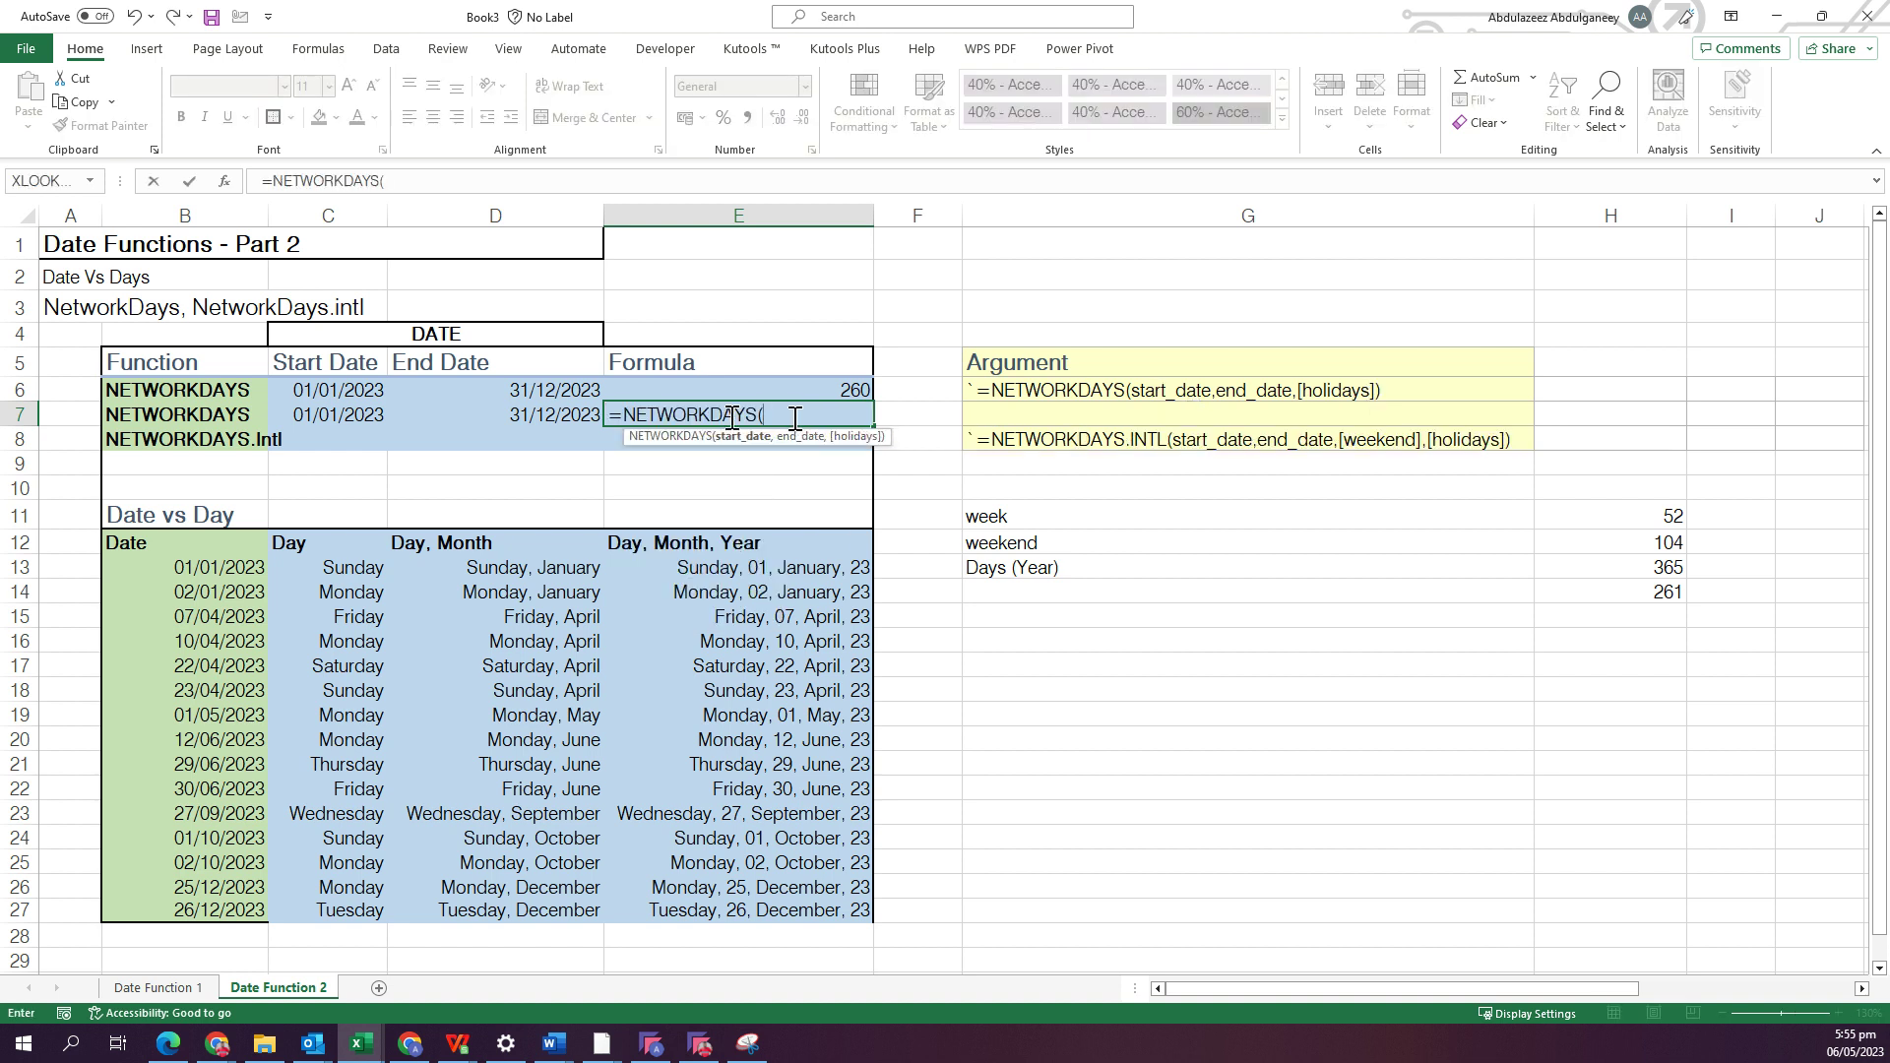
pyautogui.click(355, 414)
pyautogui.write(',')
pyautogui.click(527, 415)
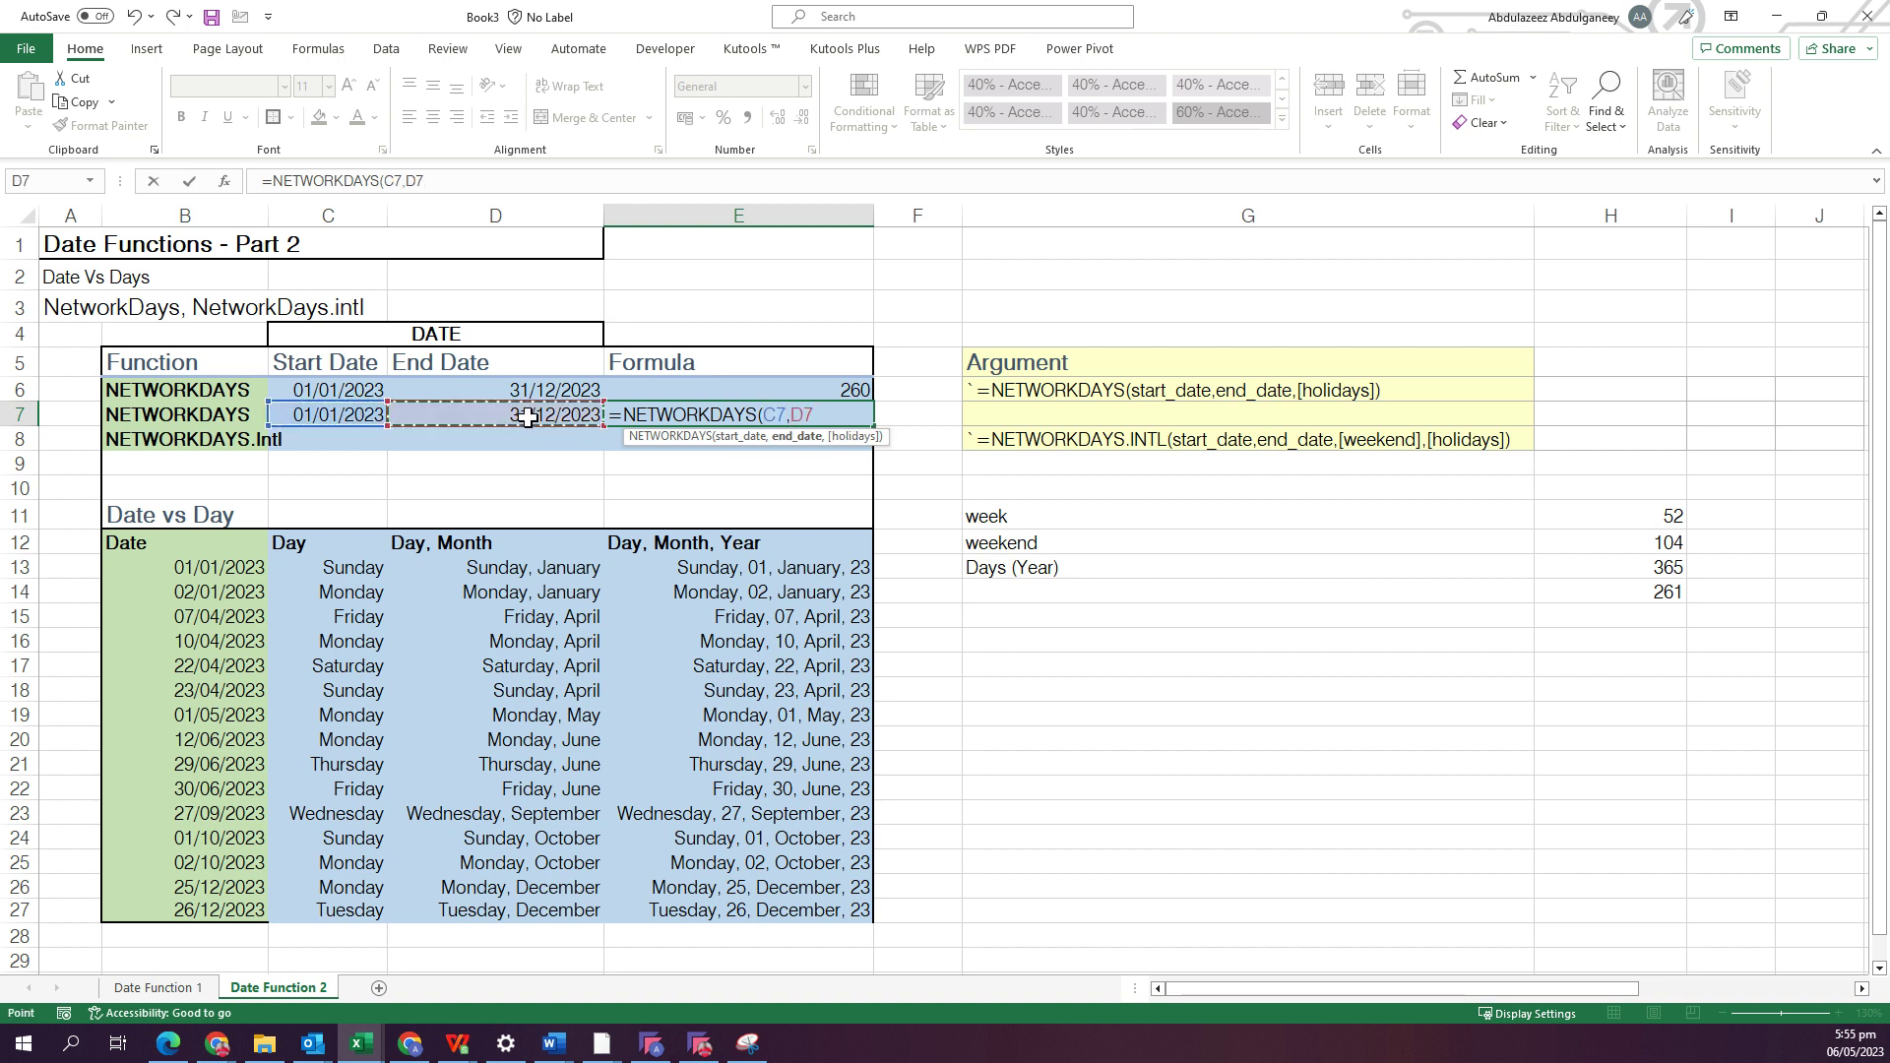
pyautogui.write(',')
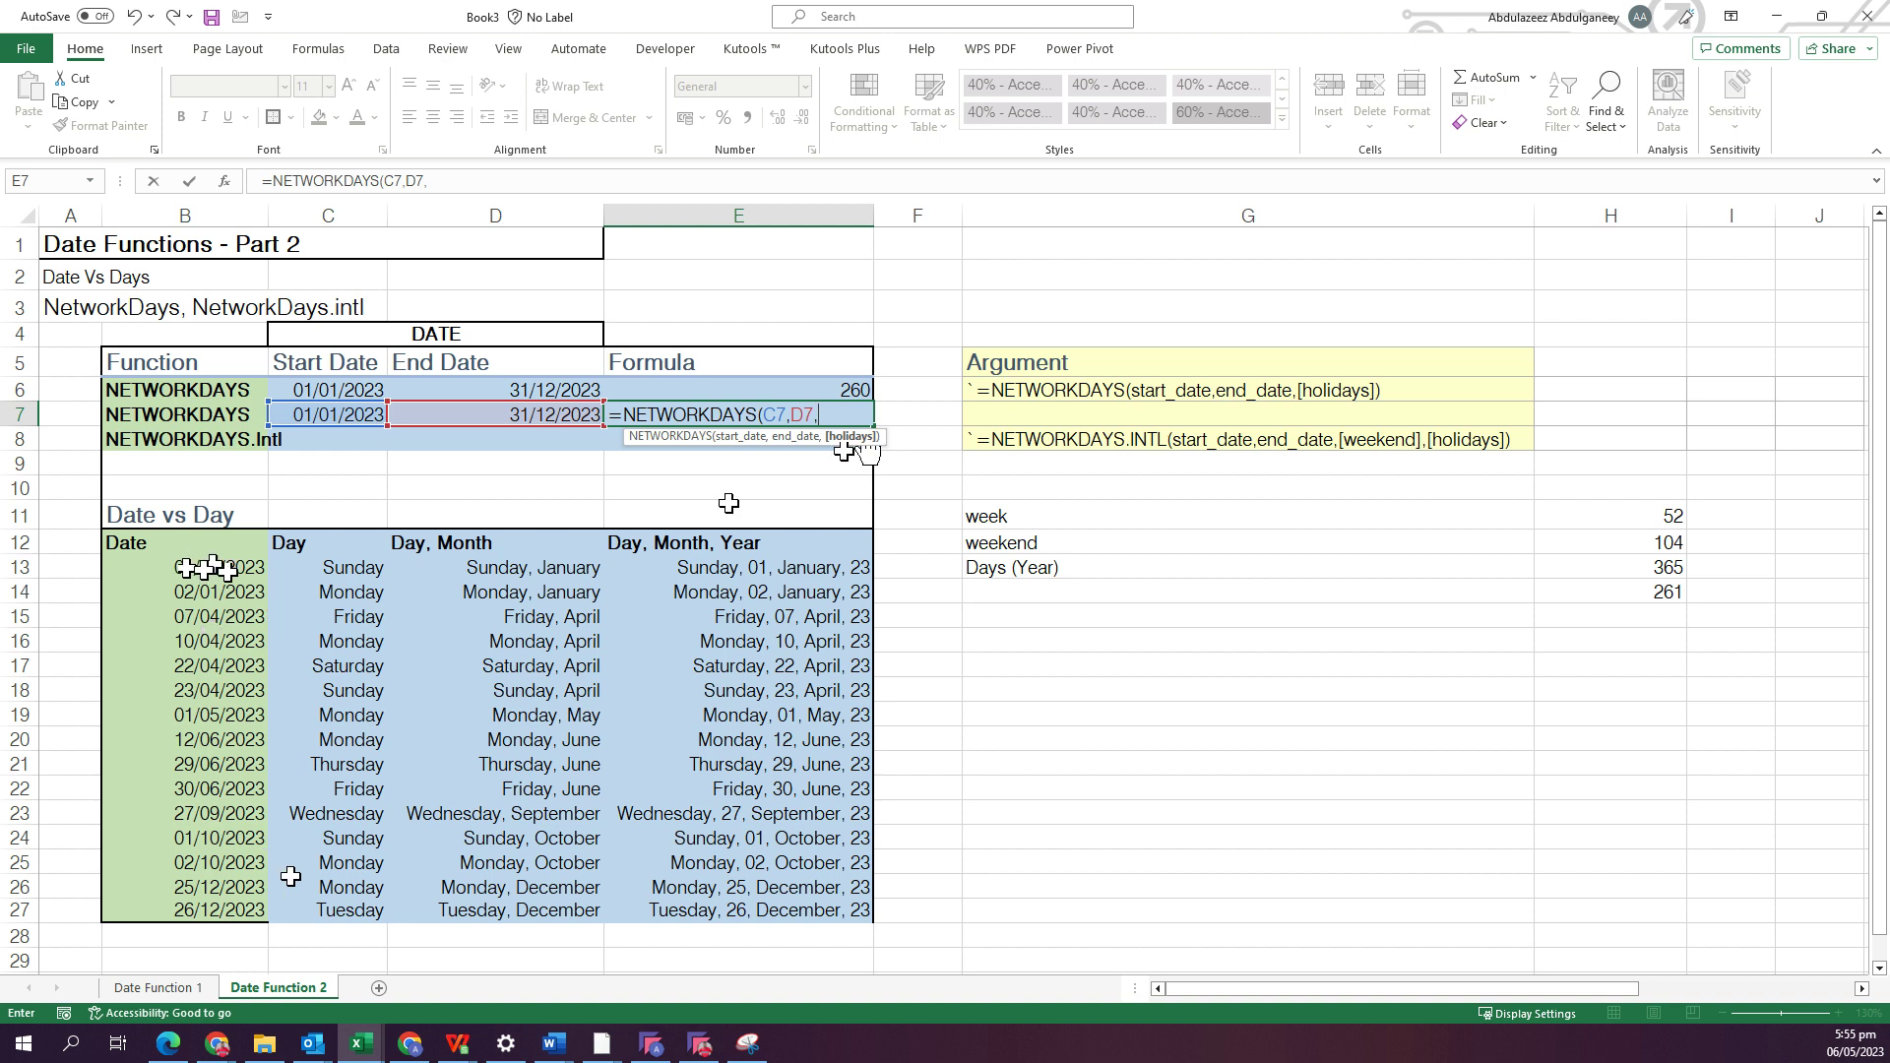
pyautogui.moveTo(202, 569); pyautogui.dragTo(224, 912)
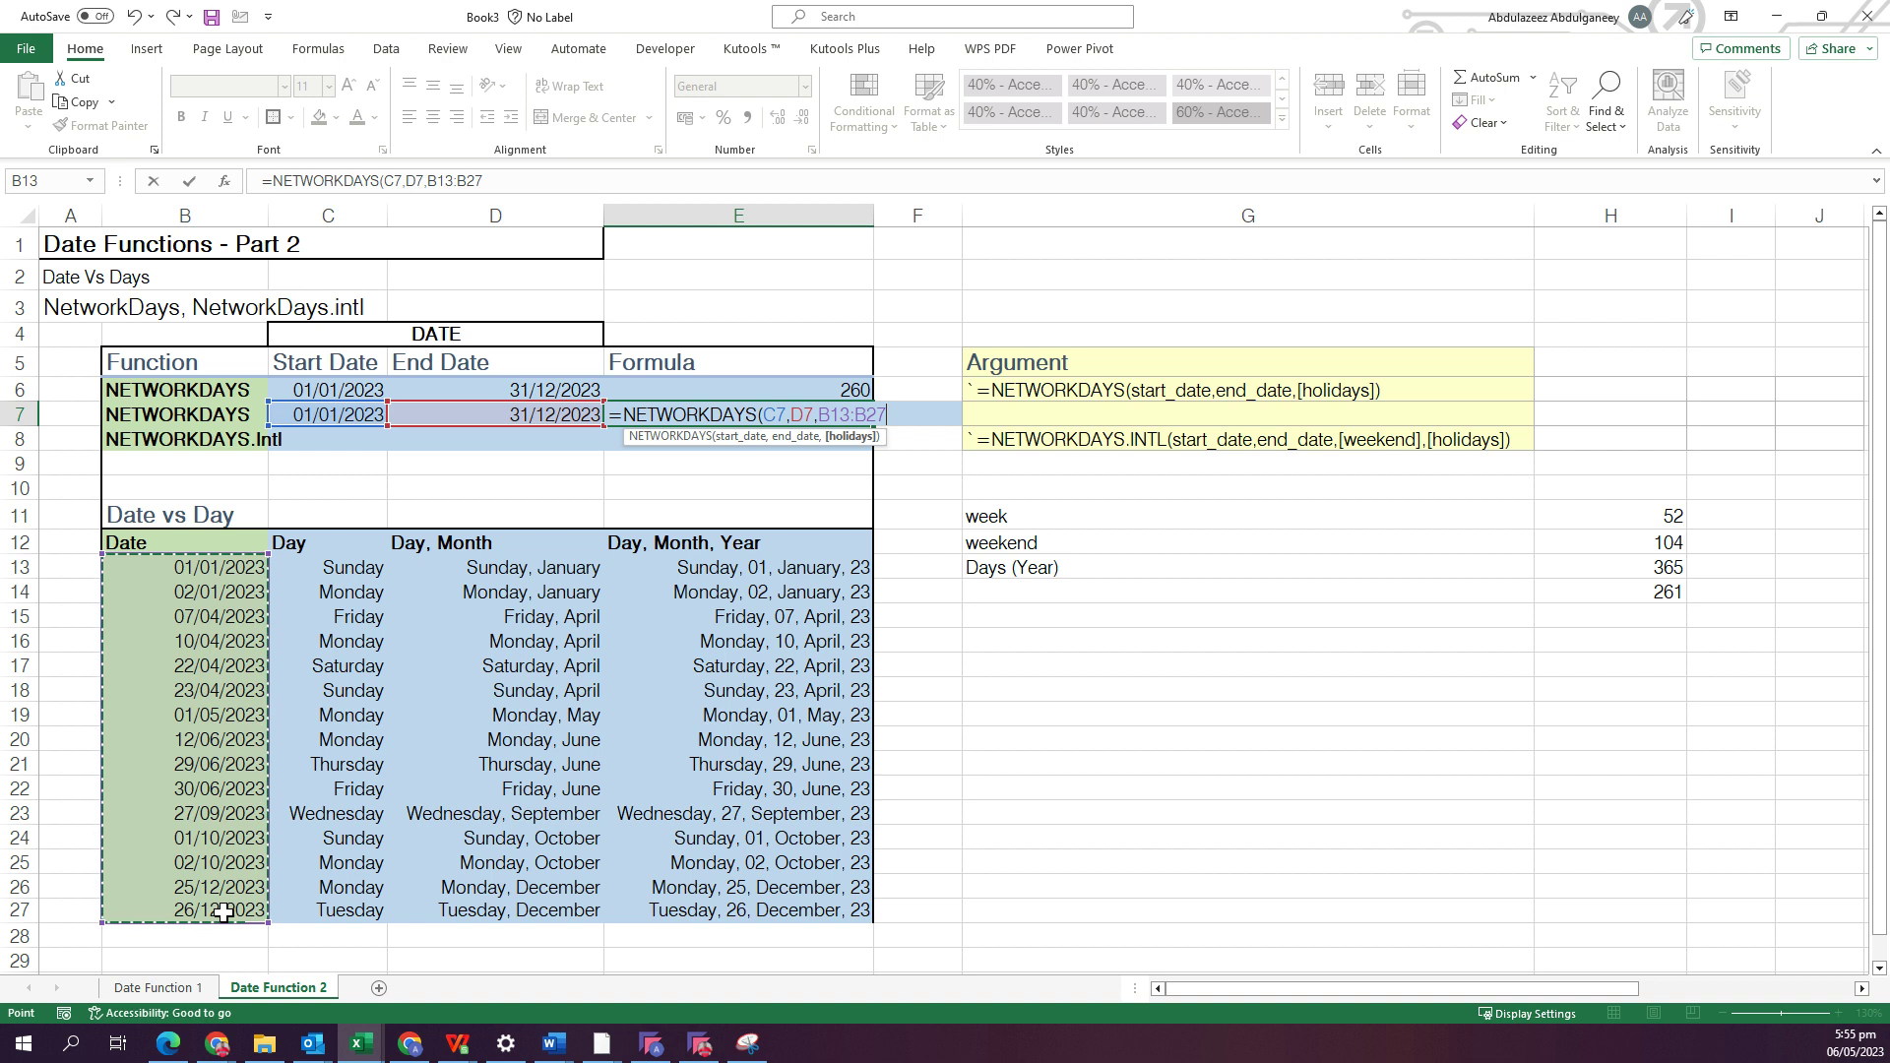
pyautogui.write(')')
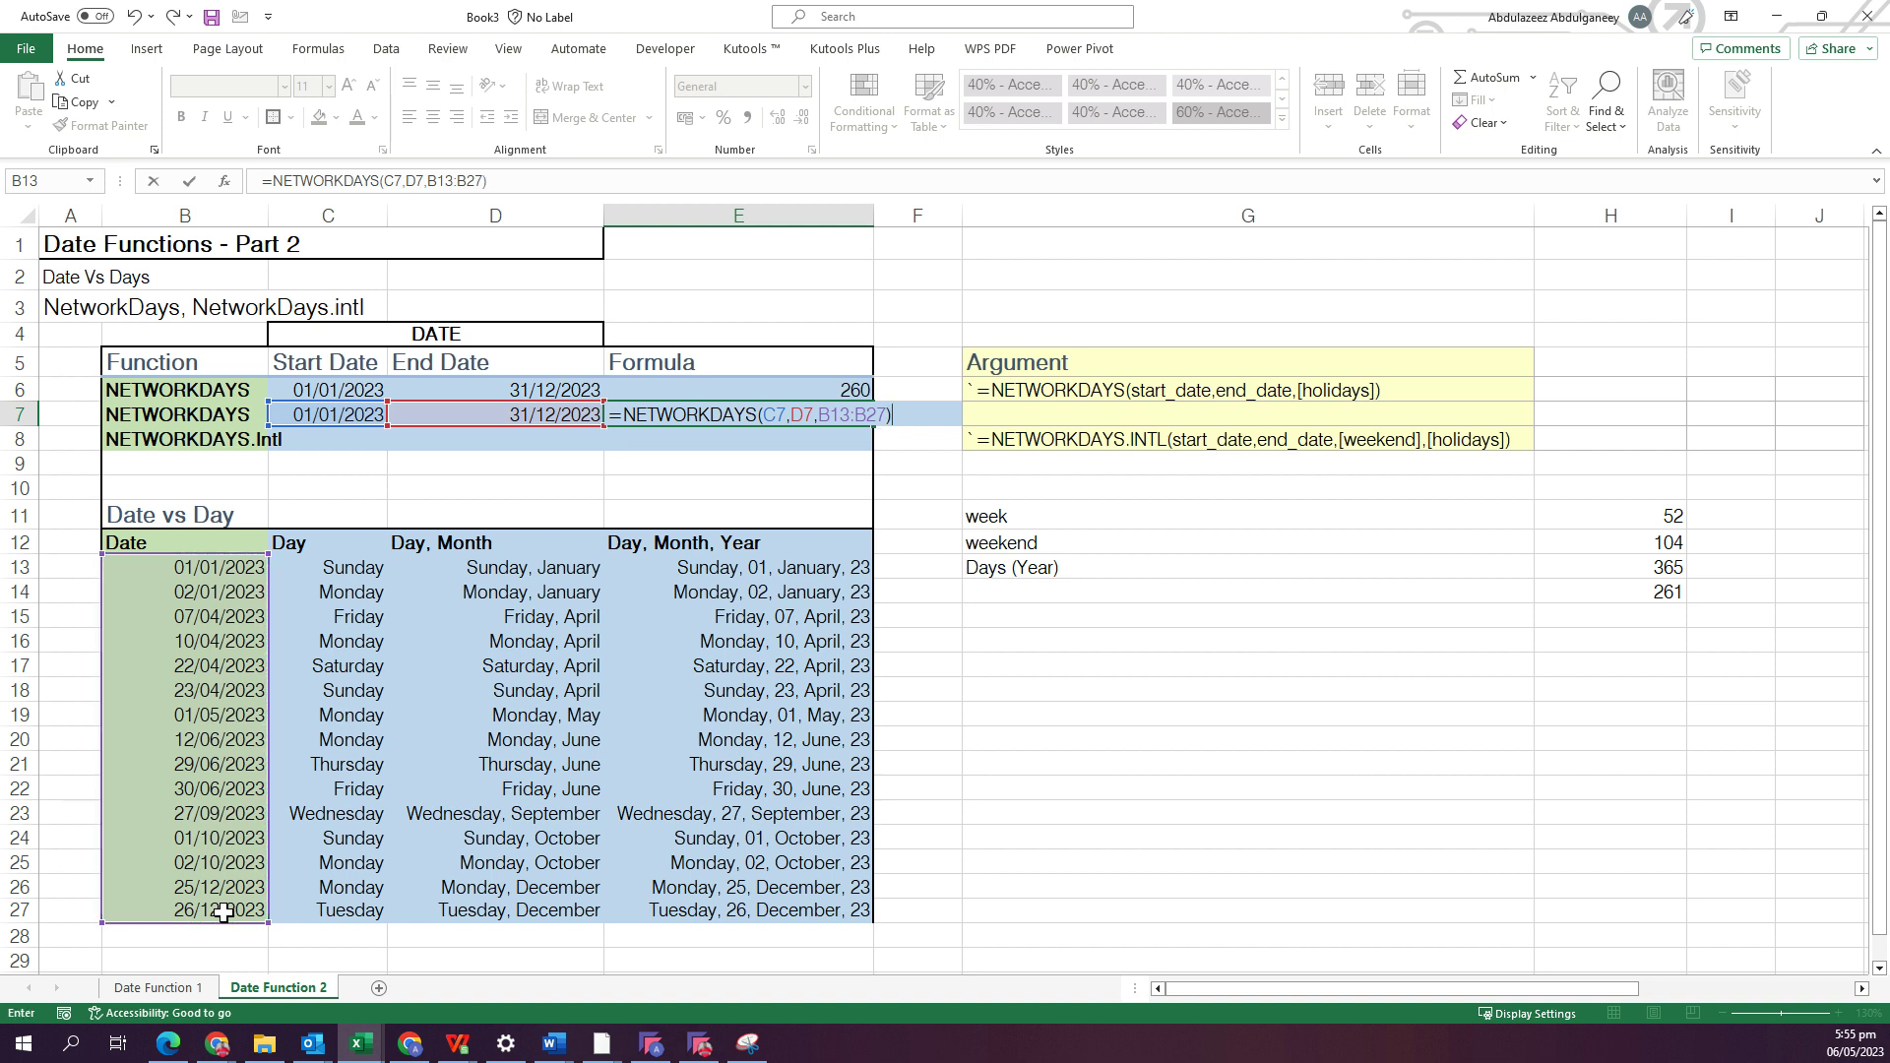
pyautogui.hotkey('ctrl', 'Return')
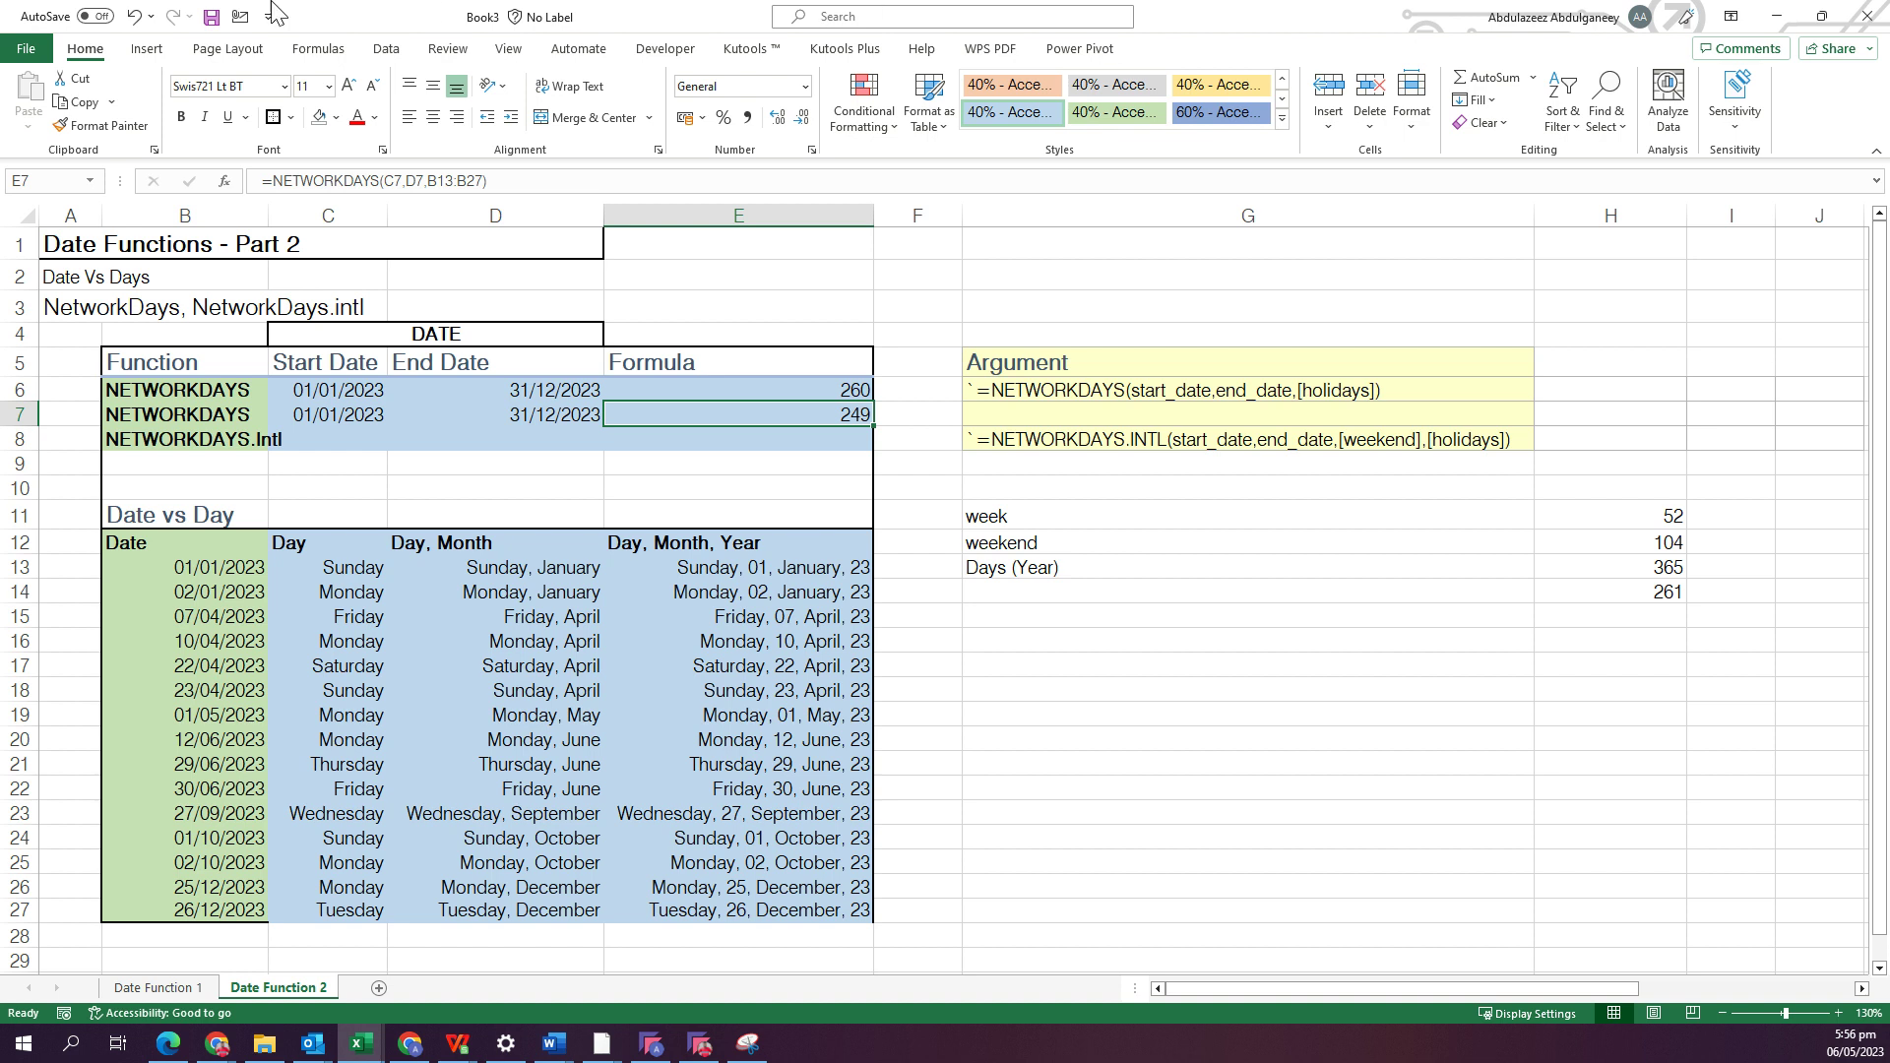
# Calculate the working days in E8 with =NETWORKDAYS.INTL(C6,D6,1,B13:B27), using the Saturday, Sunday weekend option and the listed holidays.
pyautogui.click(328, 441)
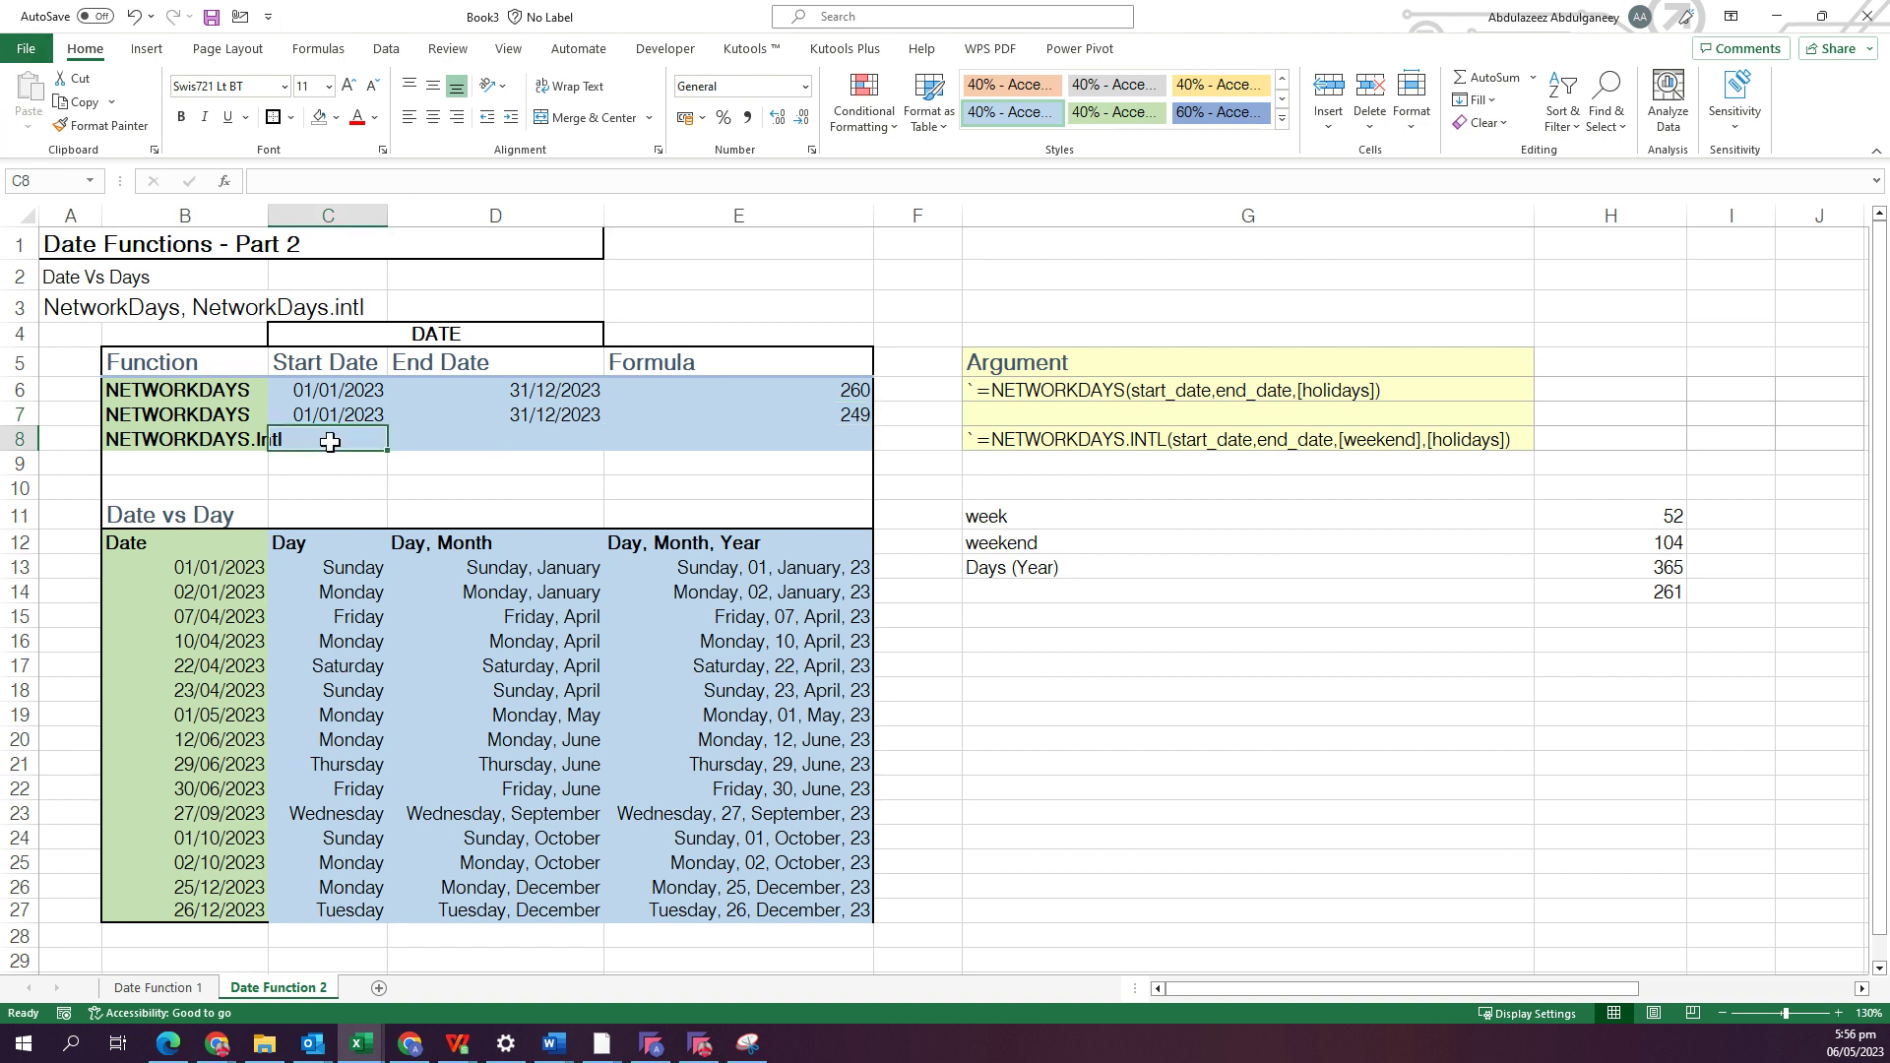
pyautogui.press('Right')
pyautogui.press('Right')
pyautogui.write('=ne')
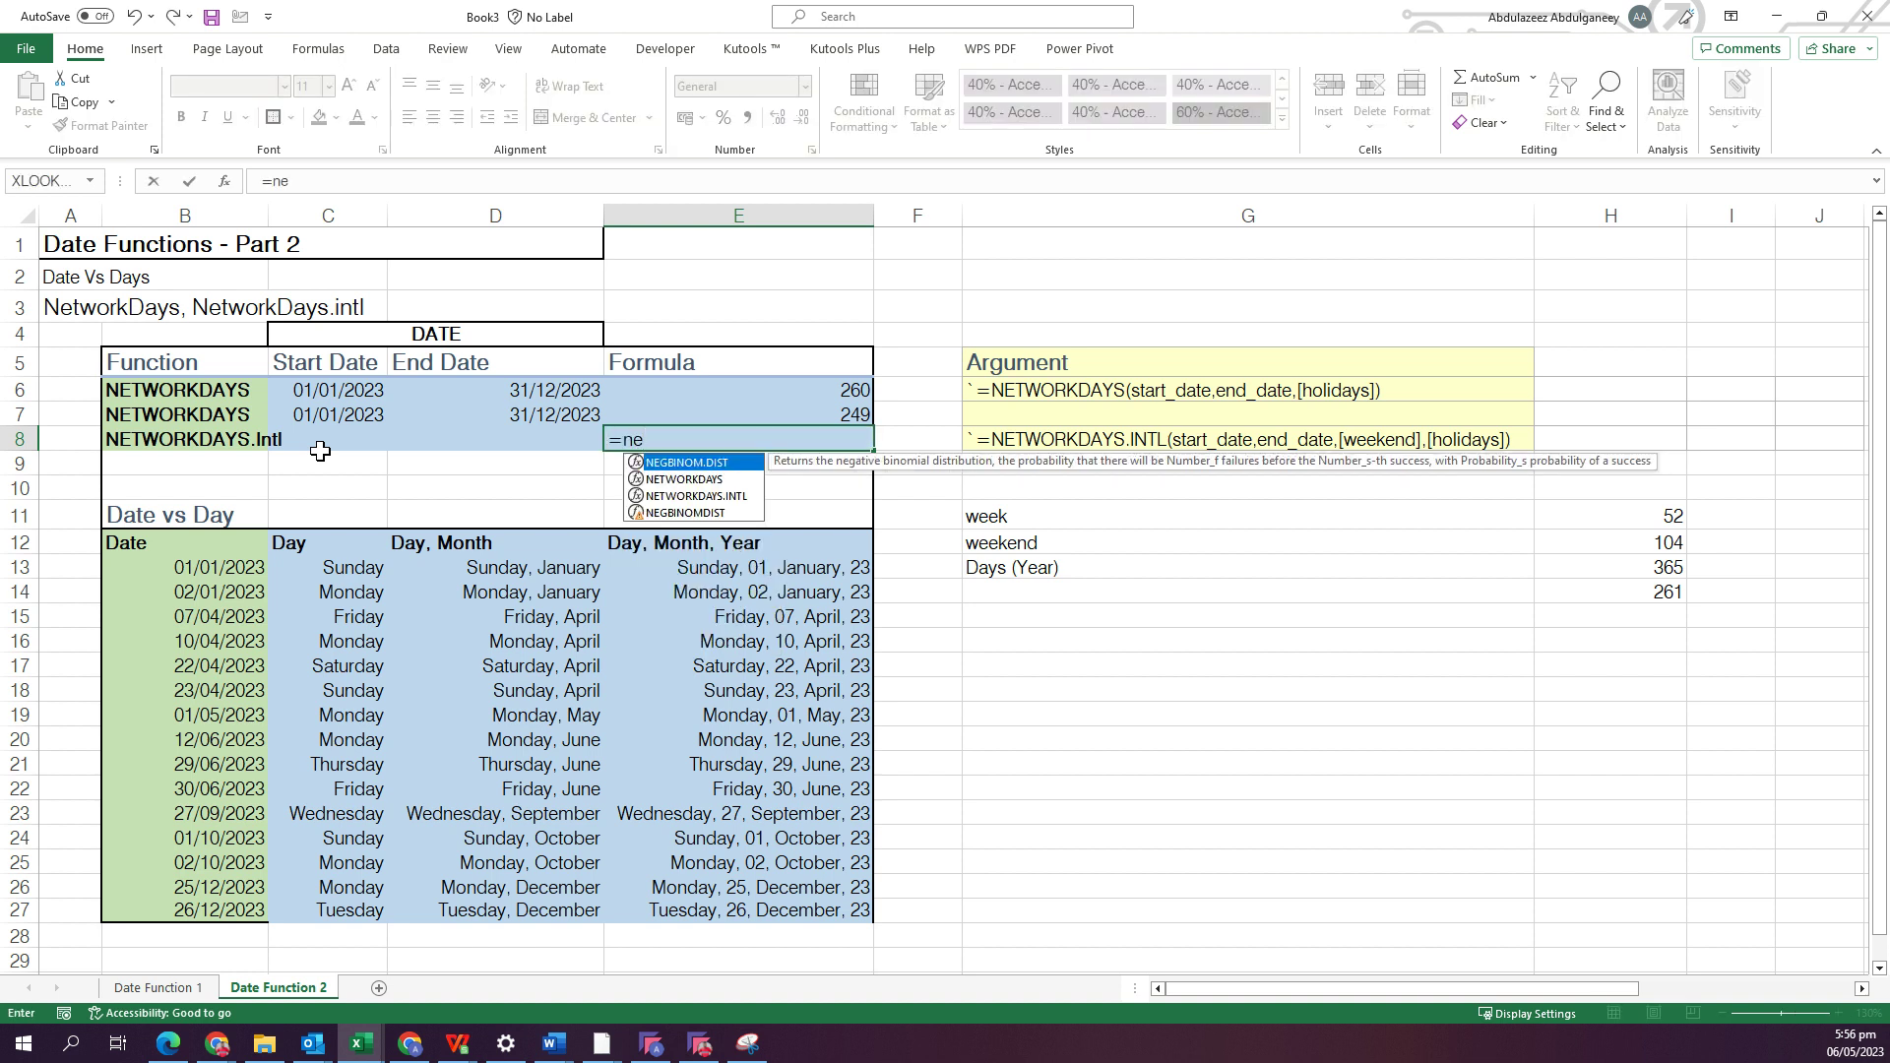
pyautogui.press('Down')
pyautogui.press('Down')
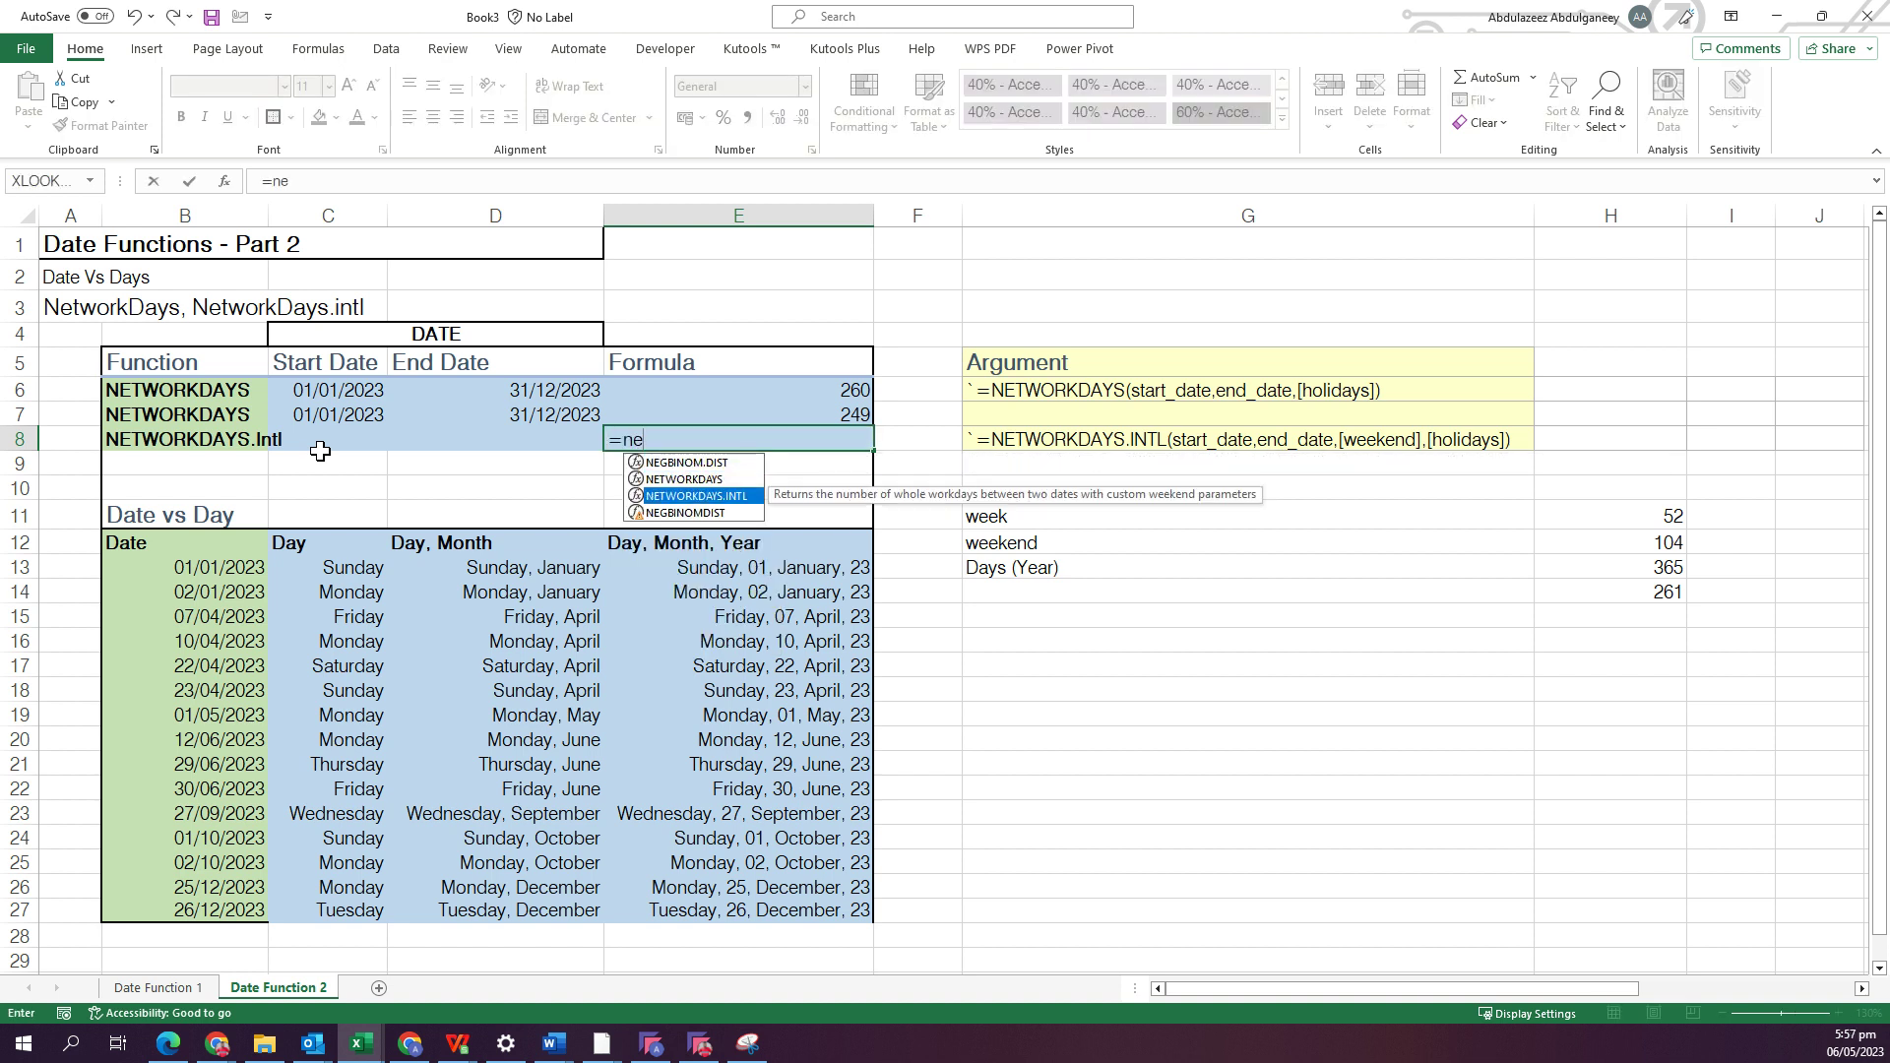
pyautogui.press('Tab')
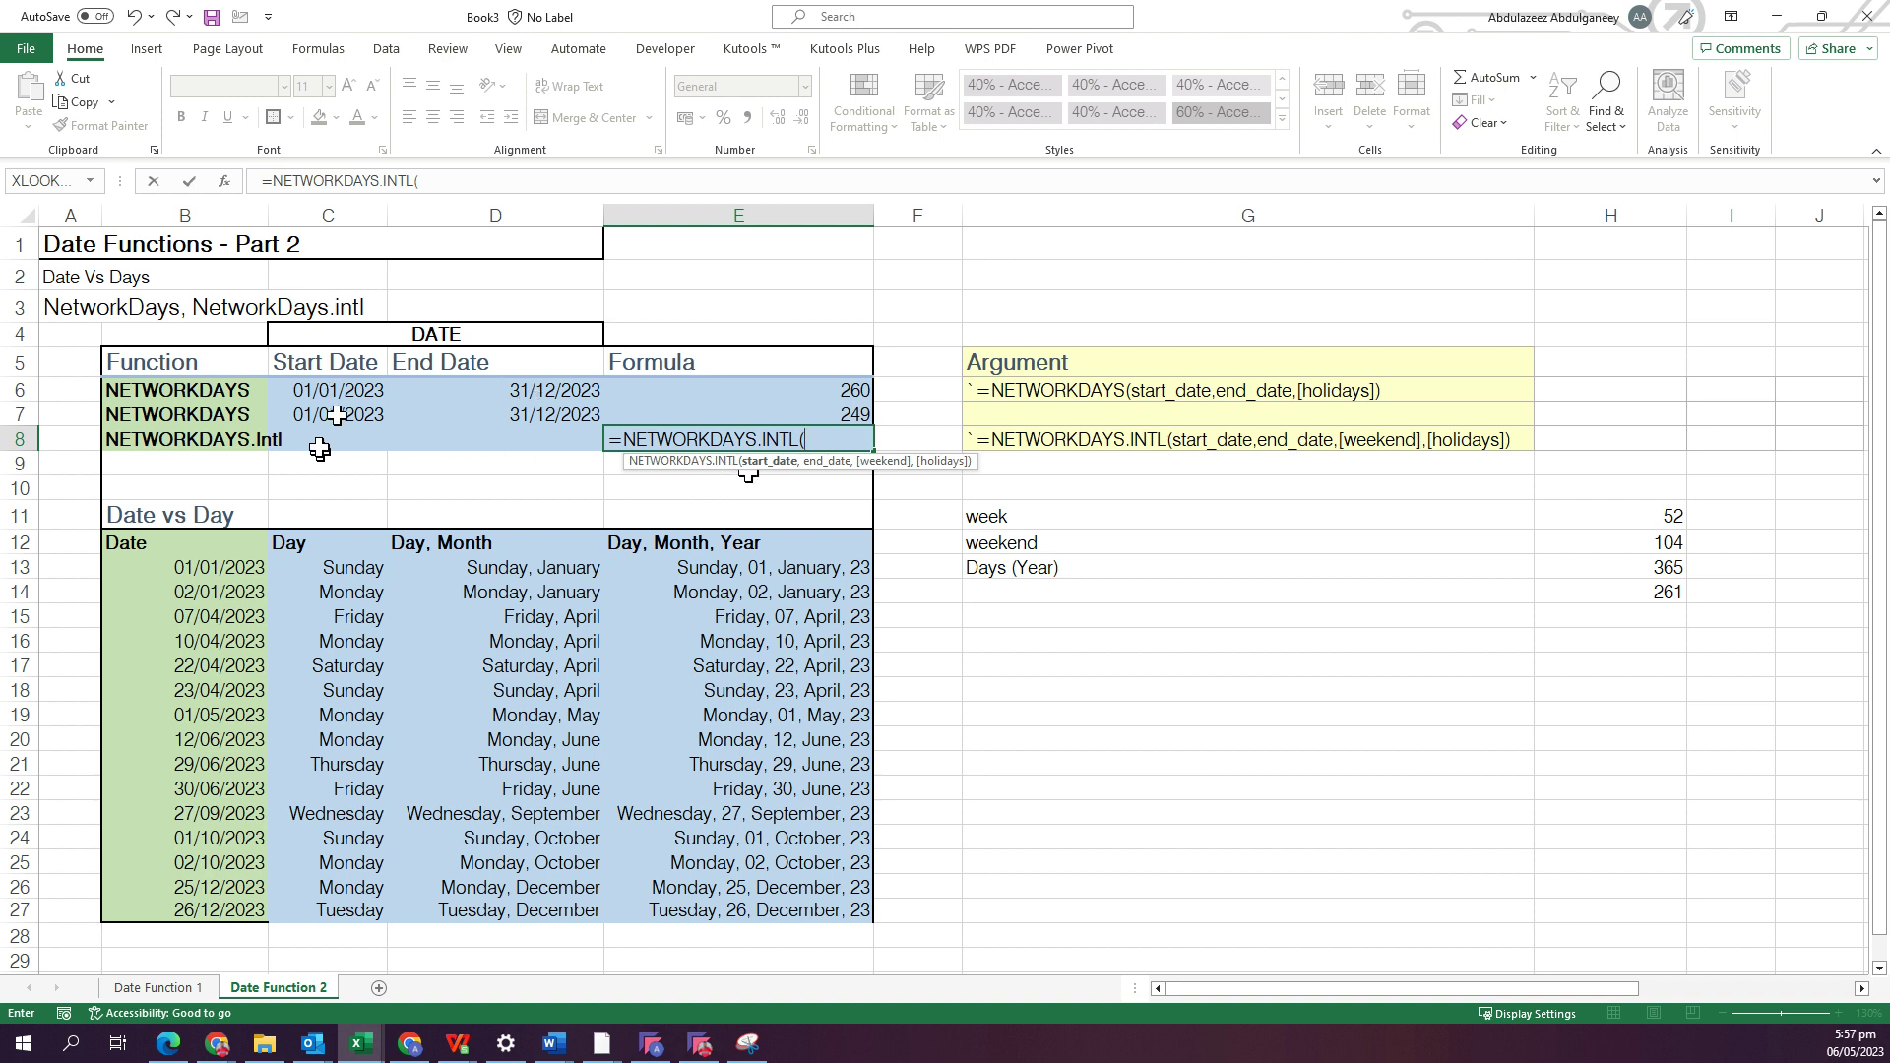
pyautogui.click(354, 390)
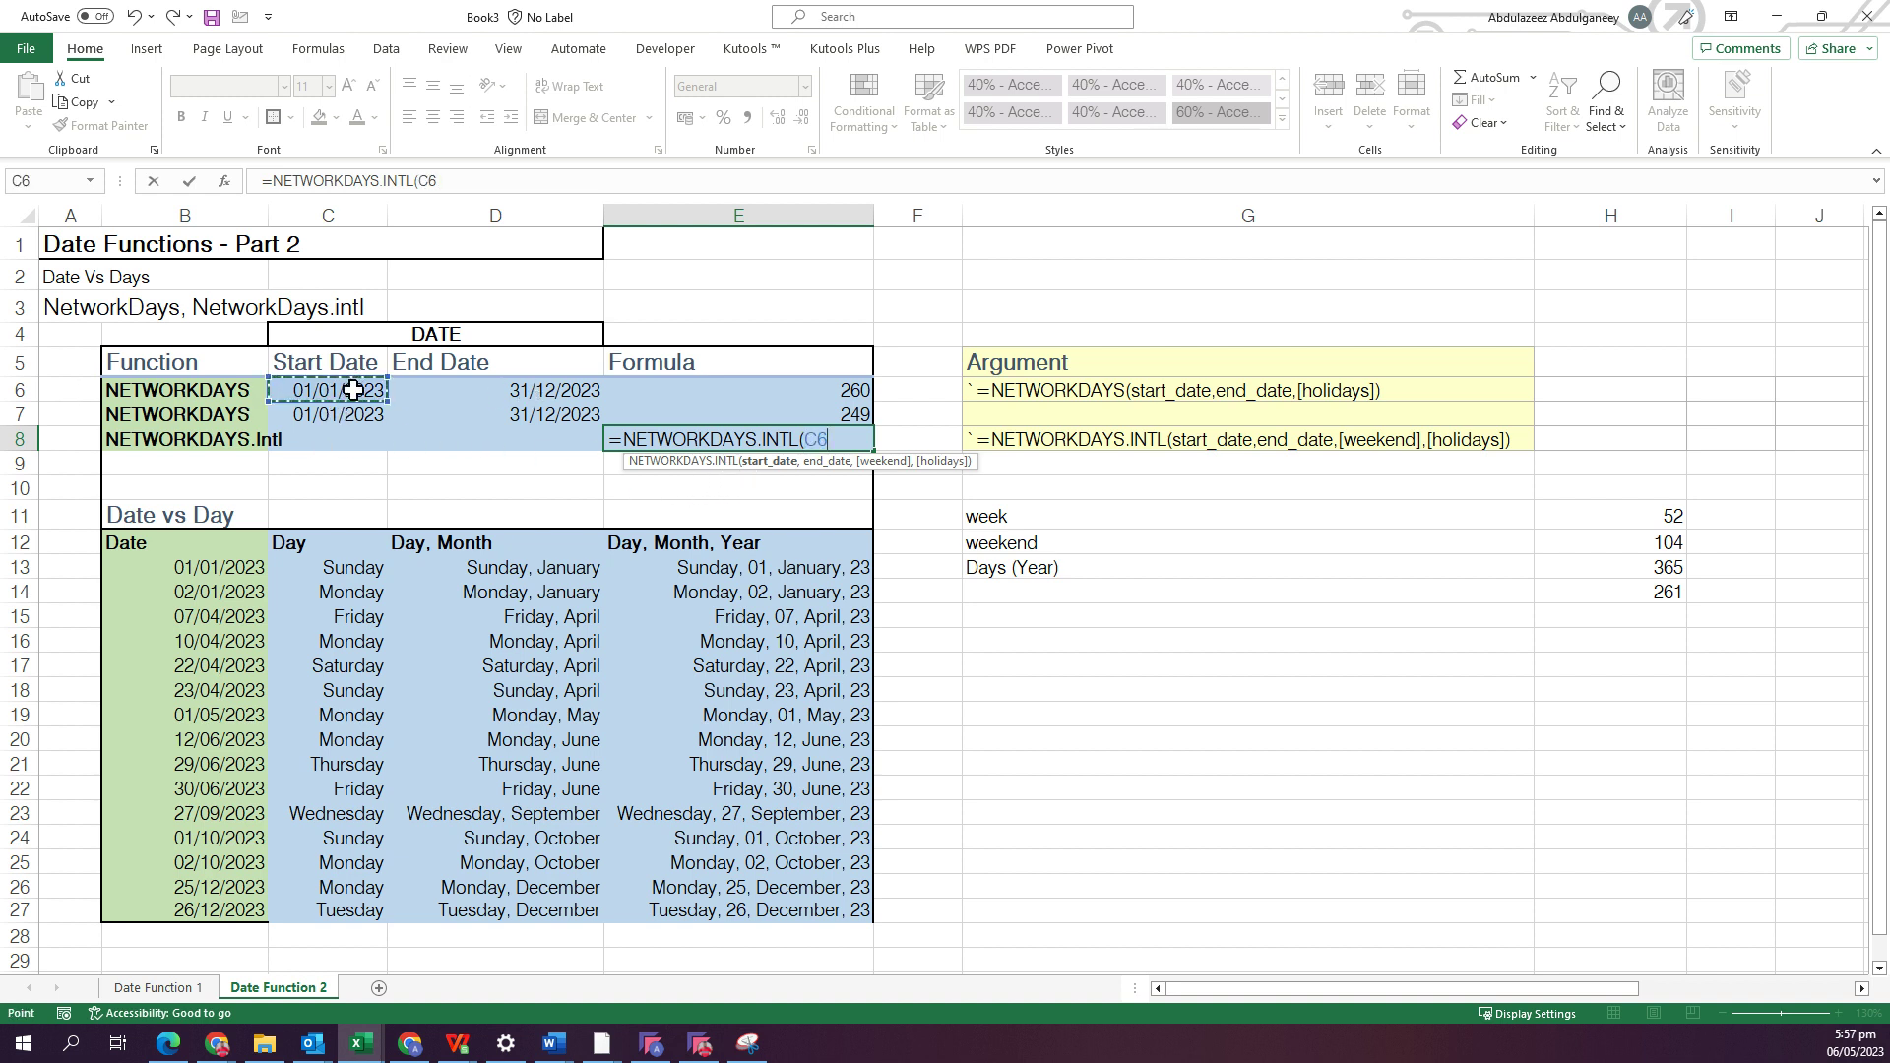
pyautogui.write(',')
pyautogui.click(542, 391)
pyautogui.write(',')
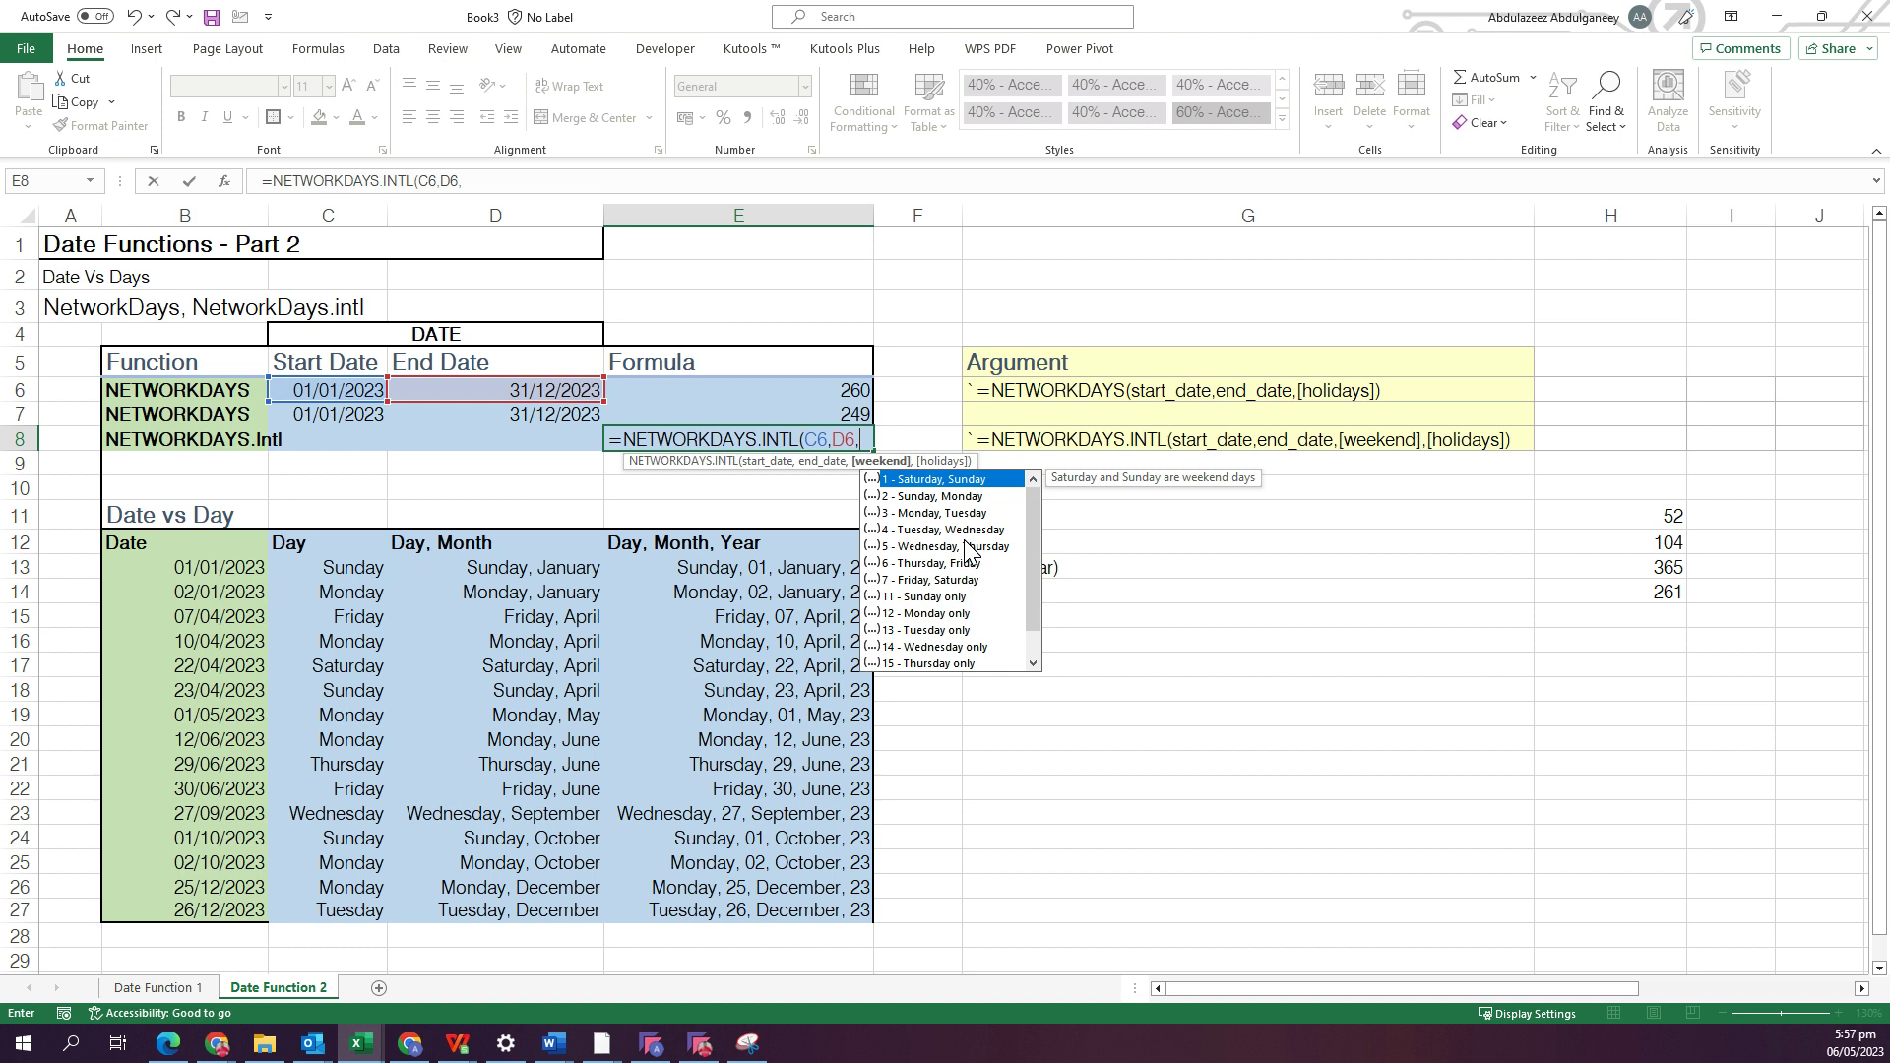
pyautogui.write('1,')
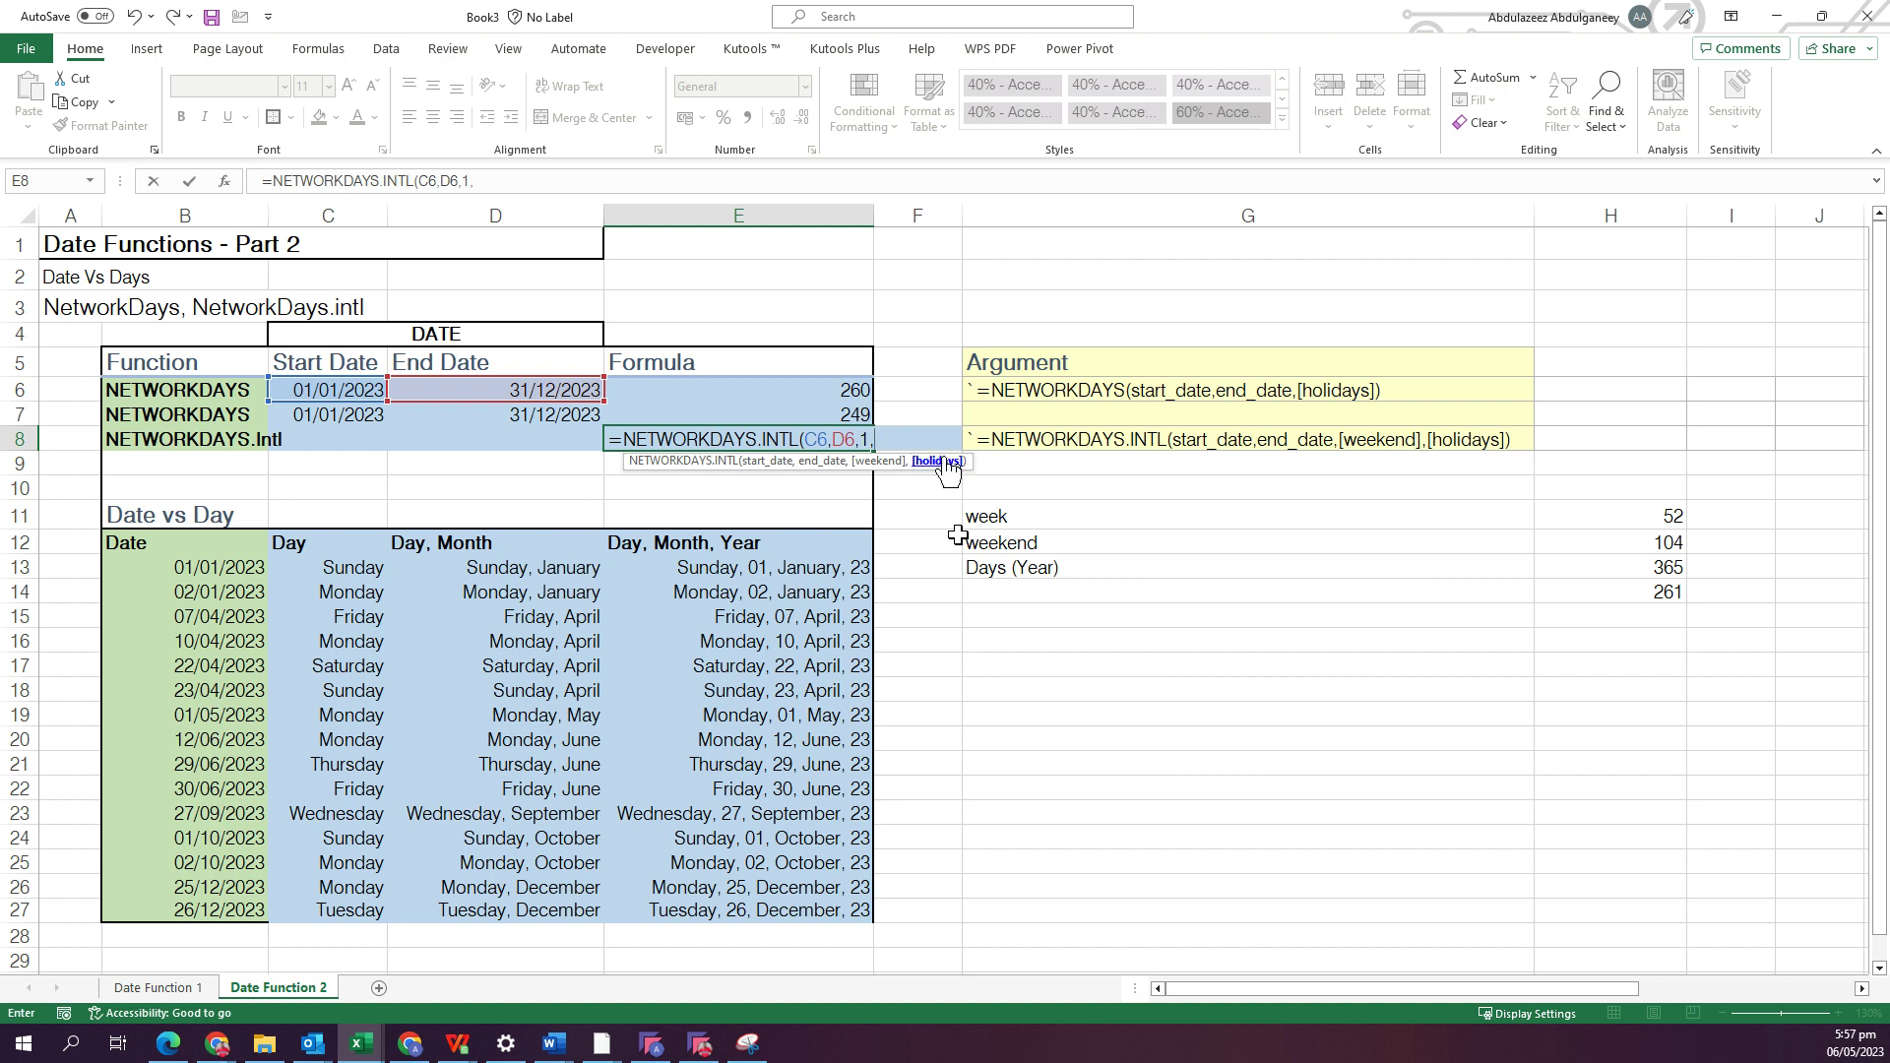
pyautogui.moveTo(172, 566); pyautogui.dragTo(229, 910)
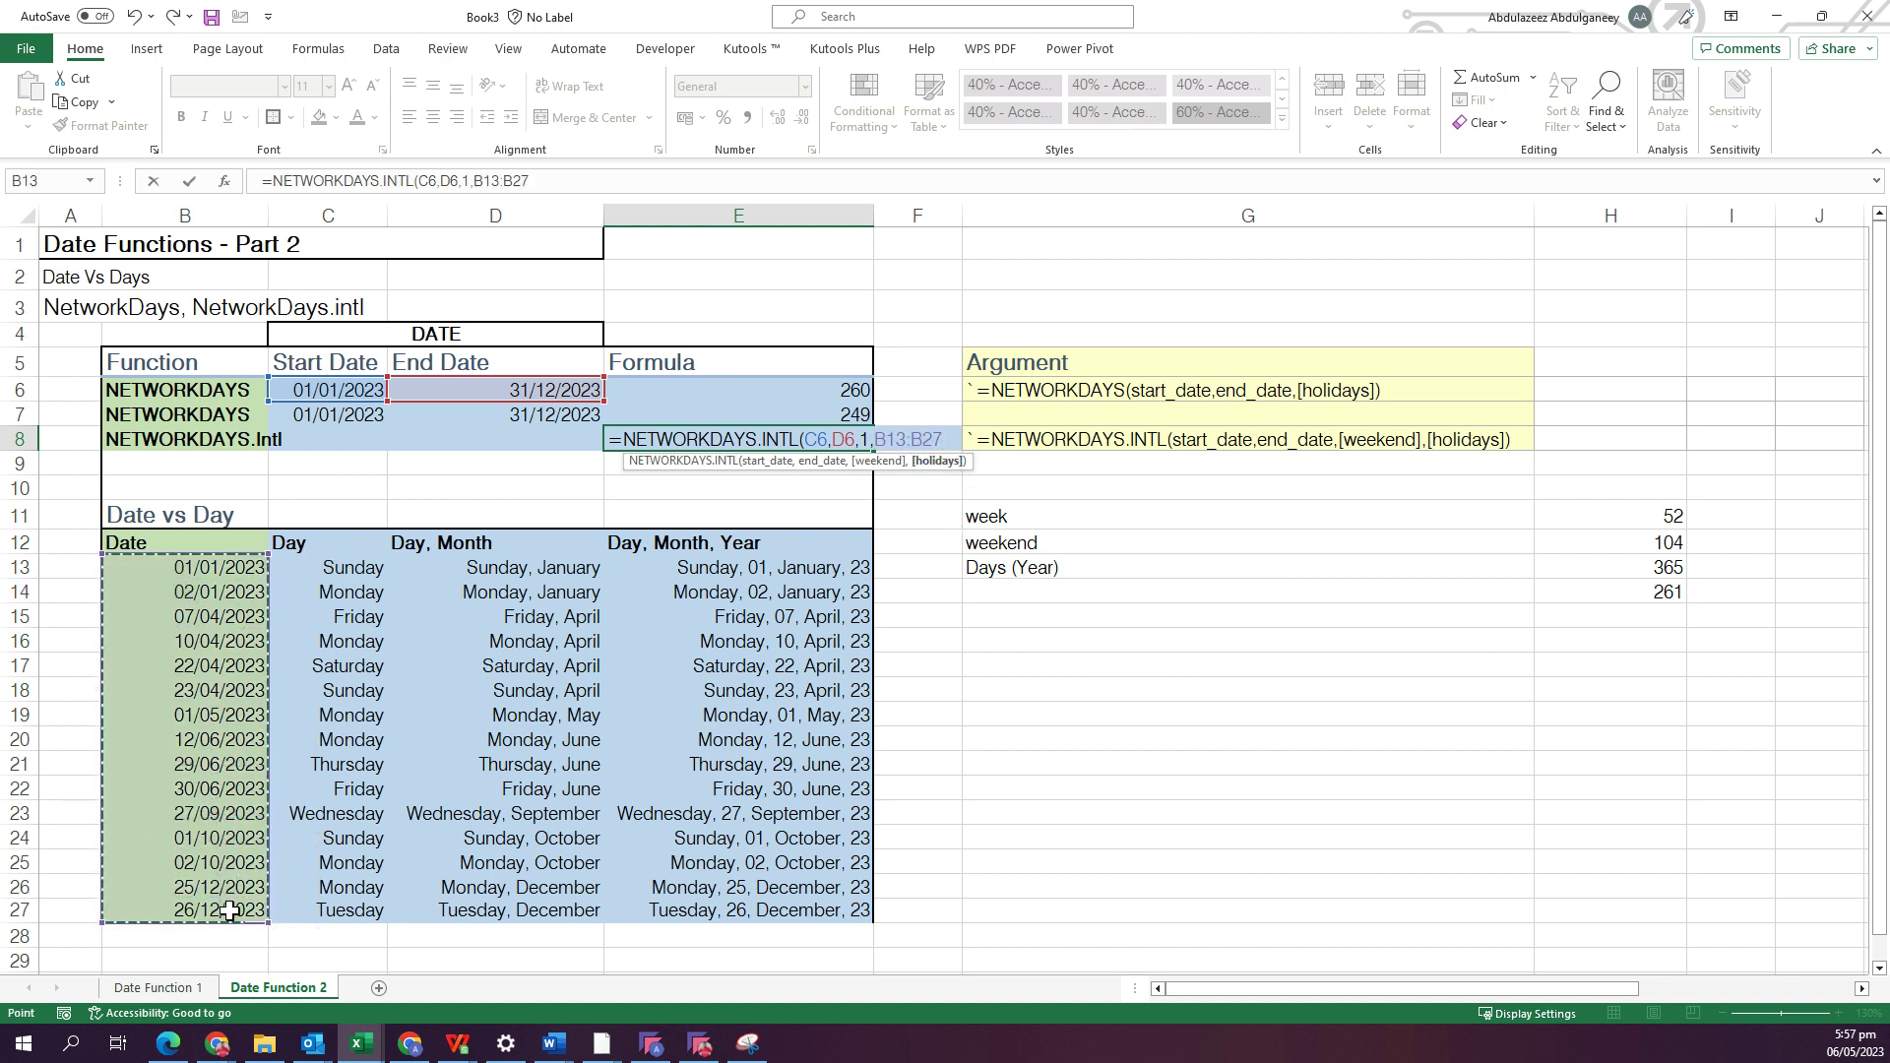
pyautogui.write(')')
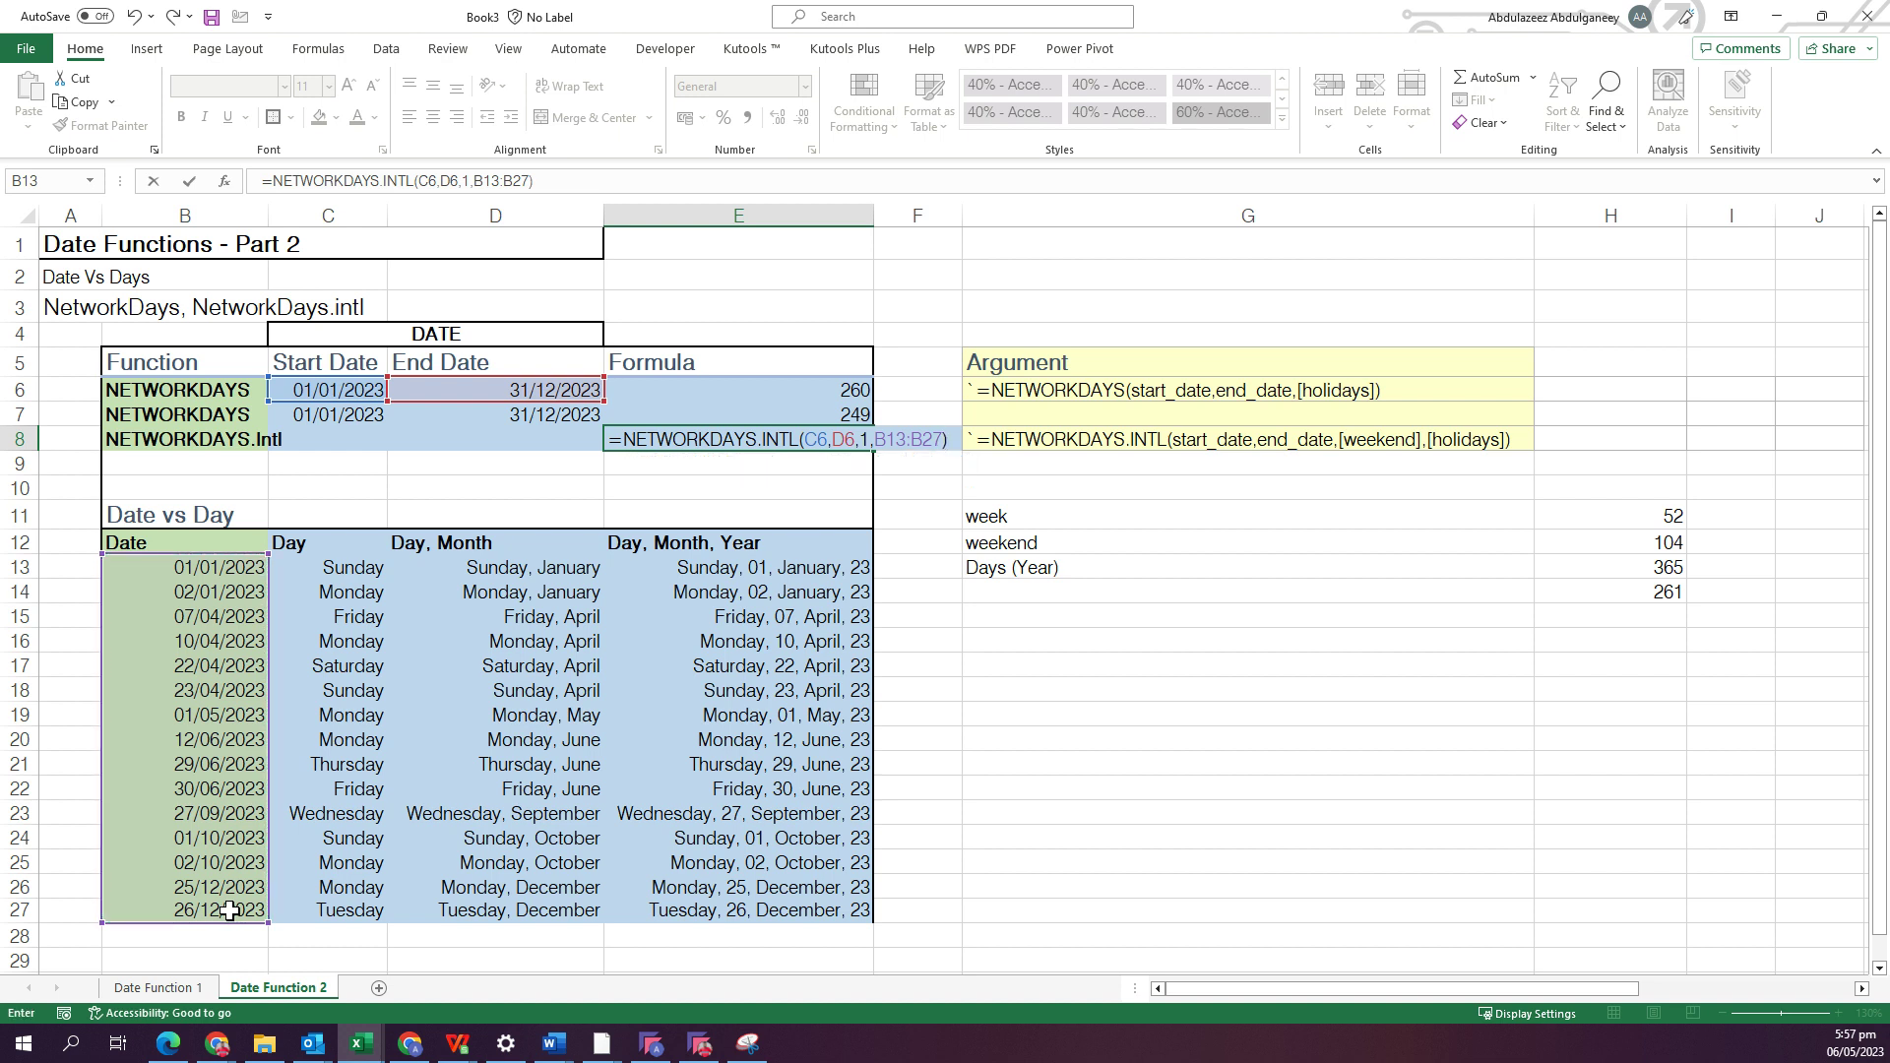
pyautogui.hotkey('ctrl', 'Return')
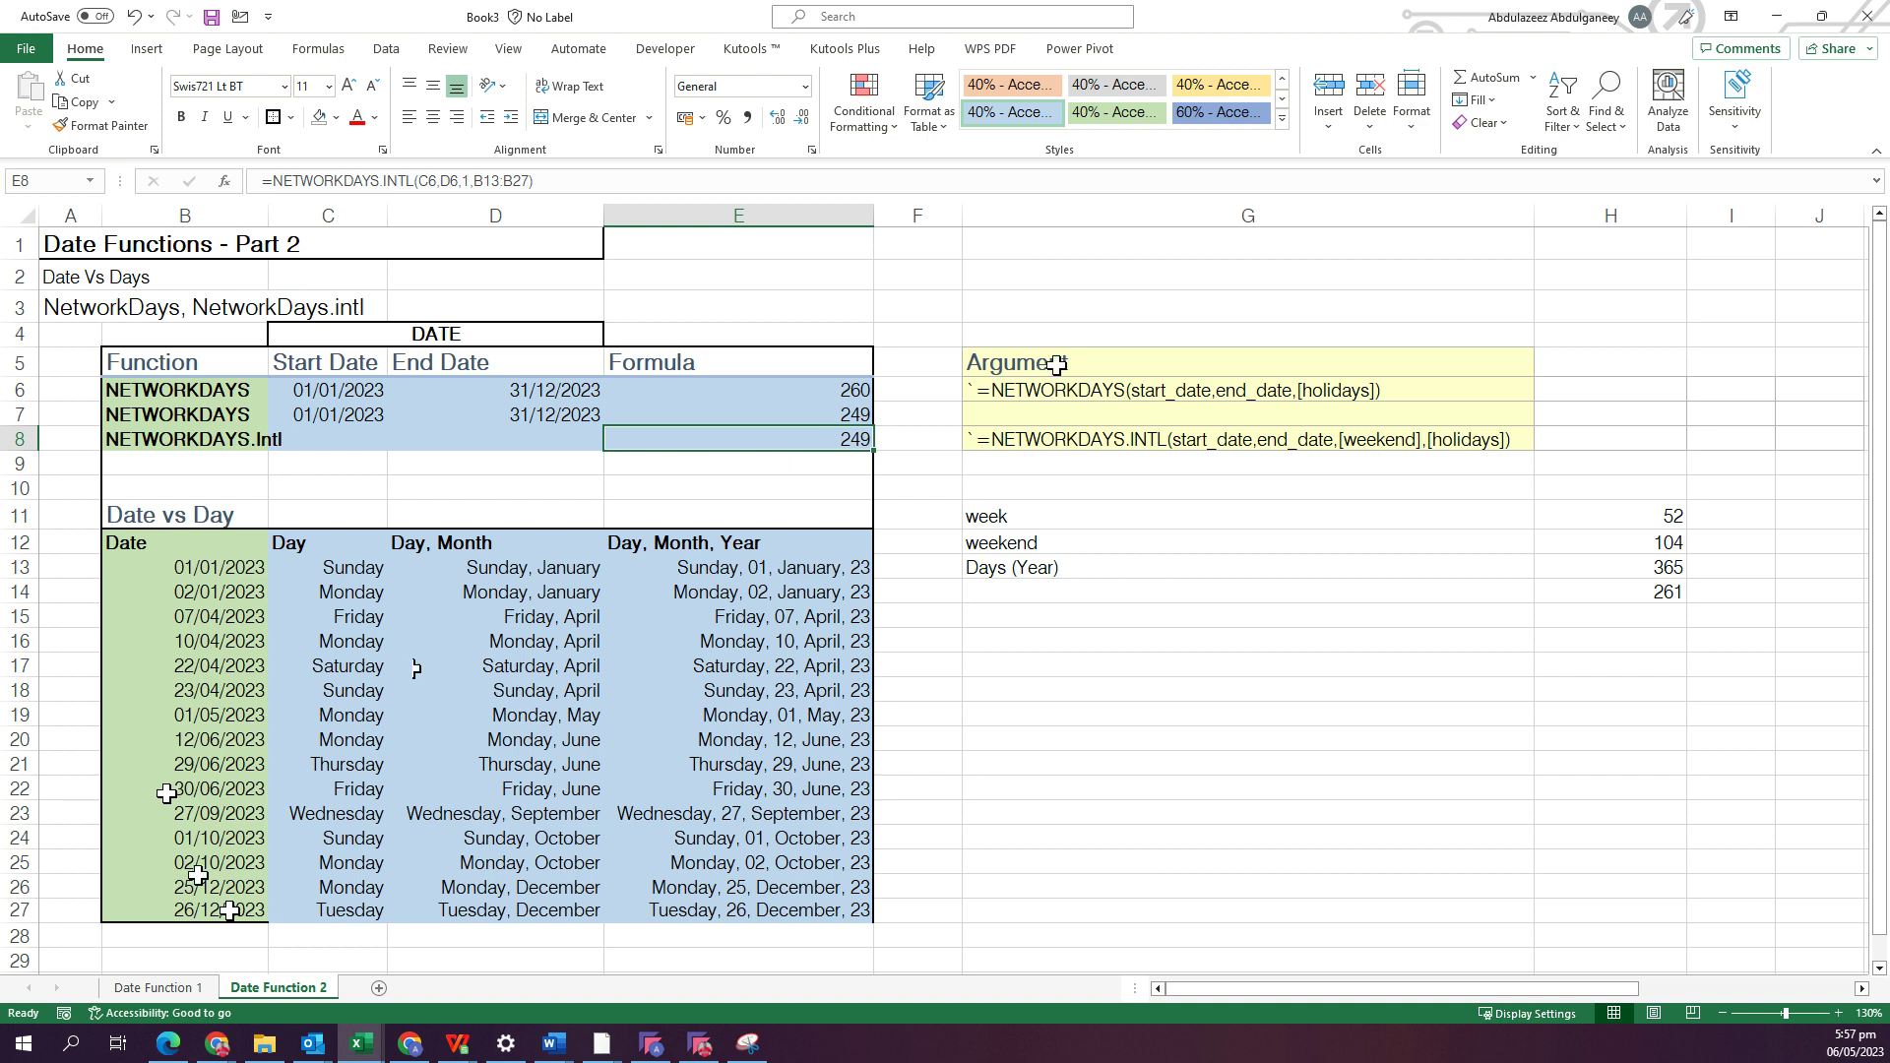
pyautogui.click(1102, 622)
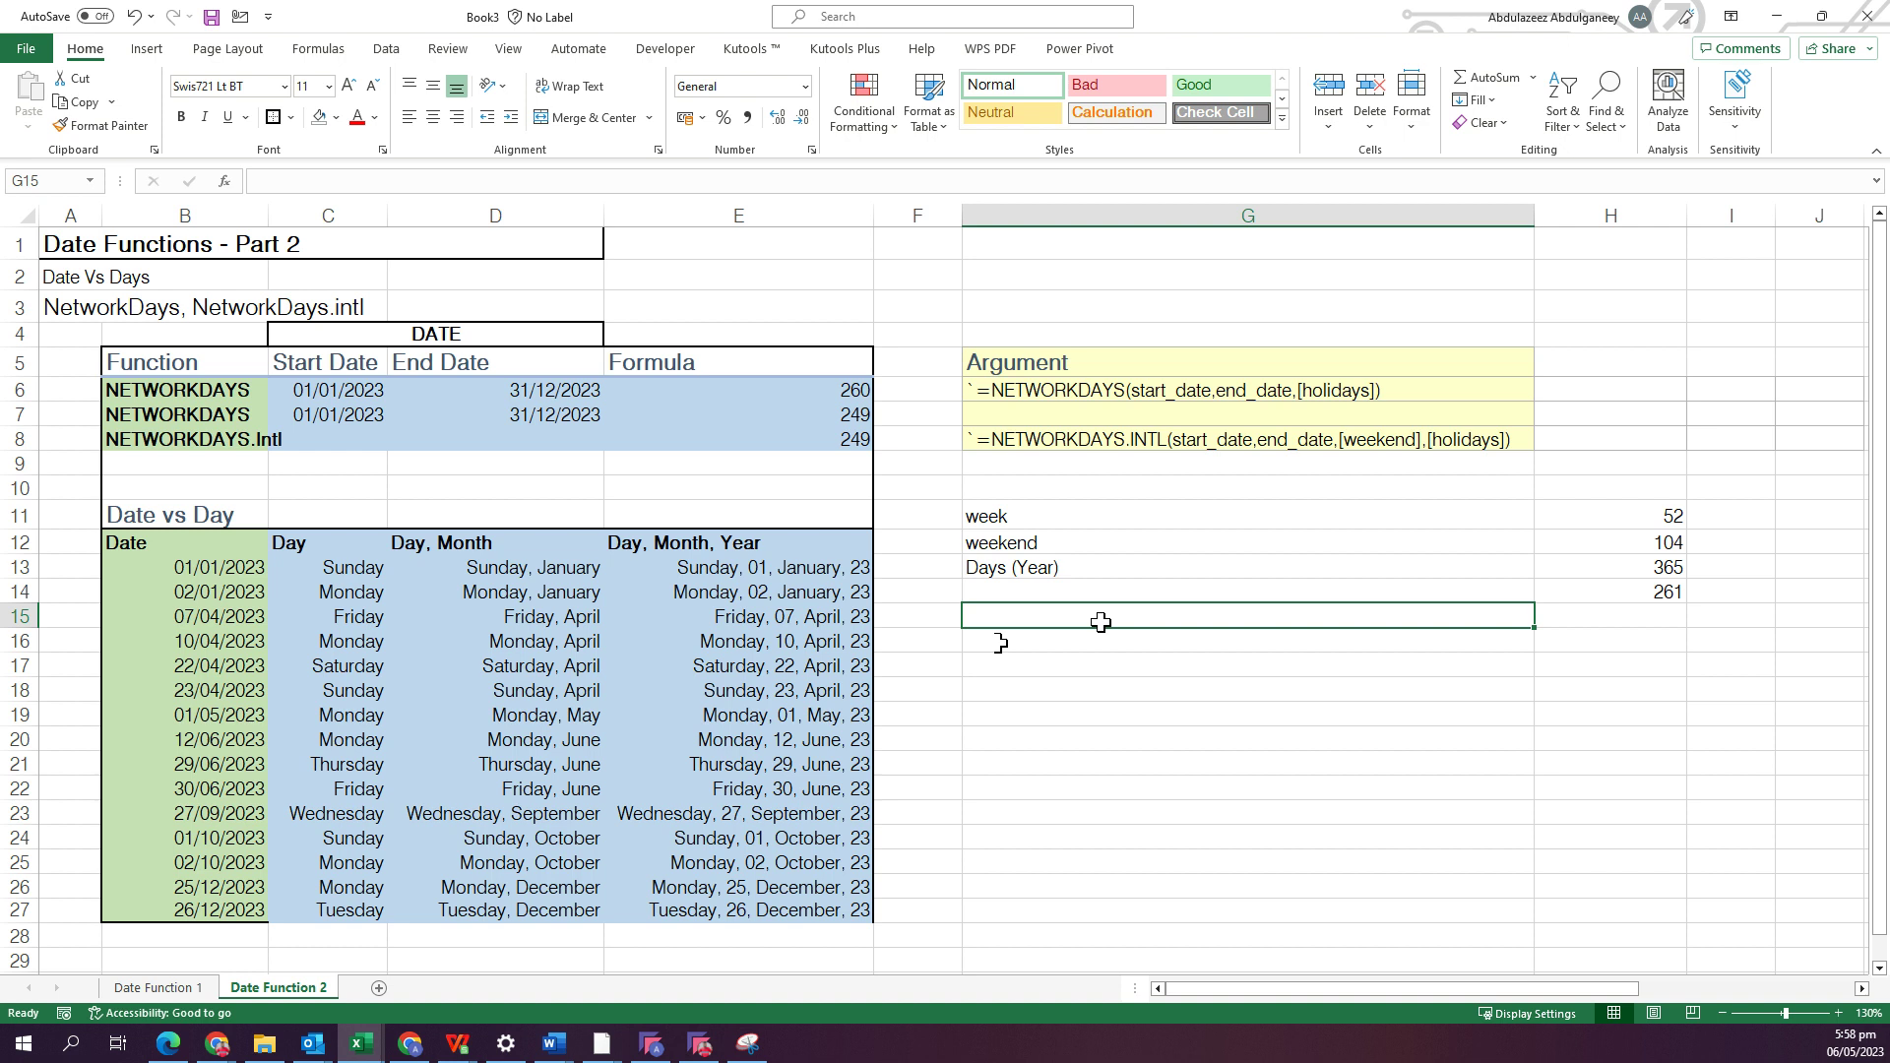
pyautogui.write('=')
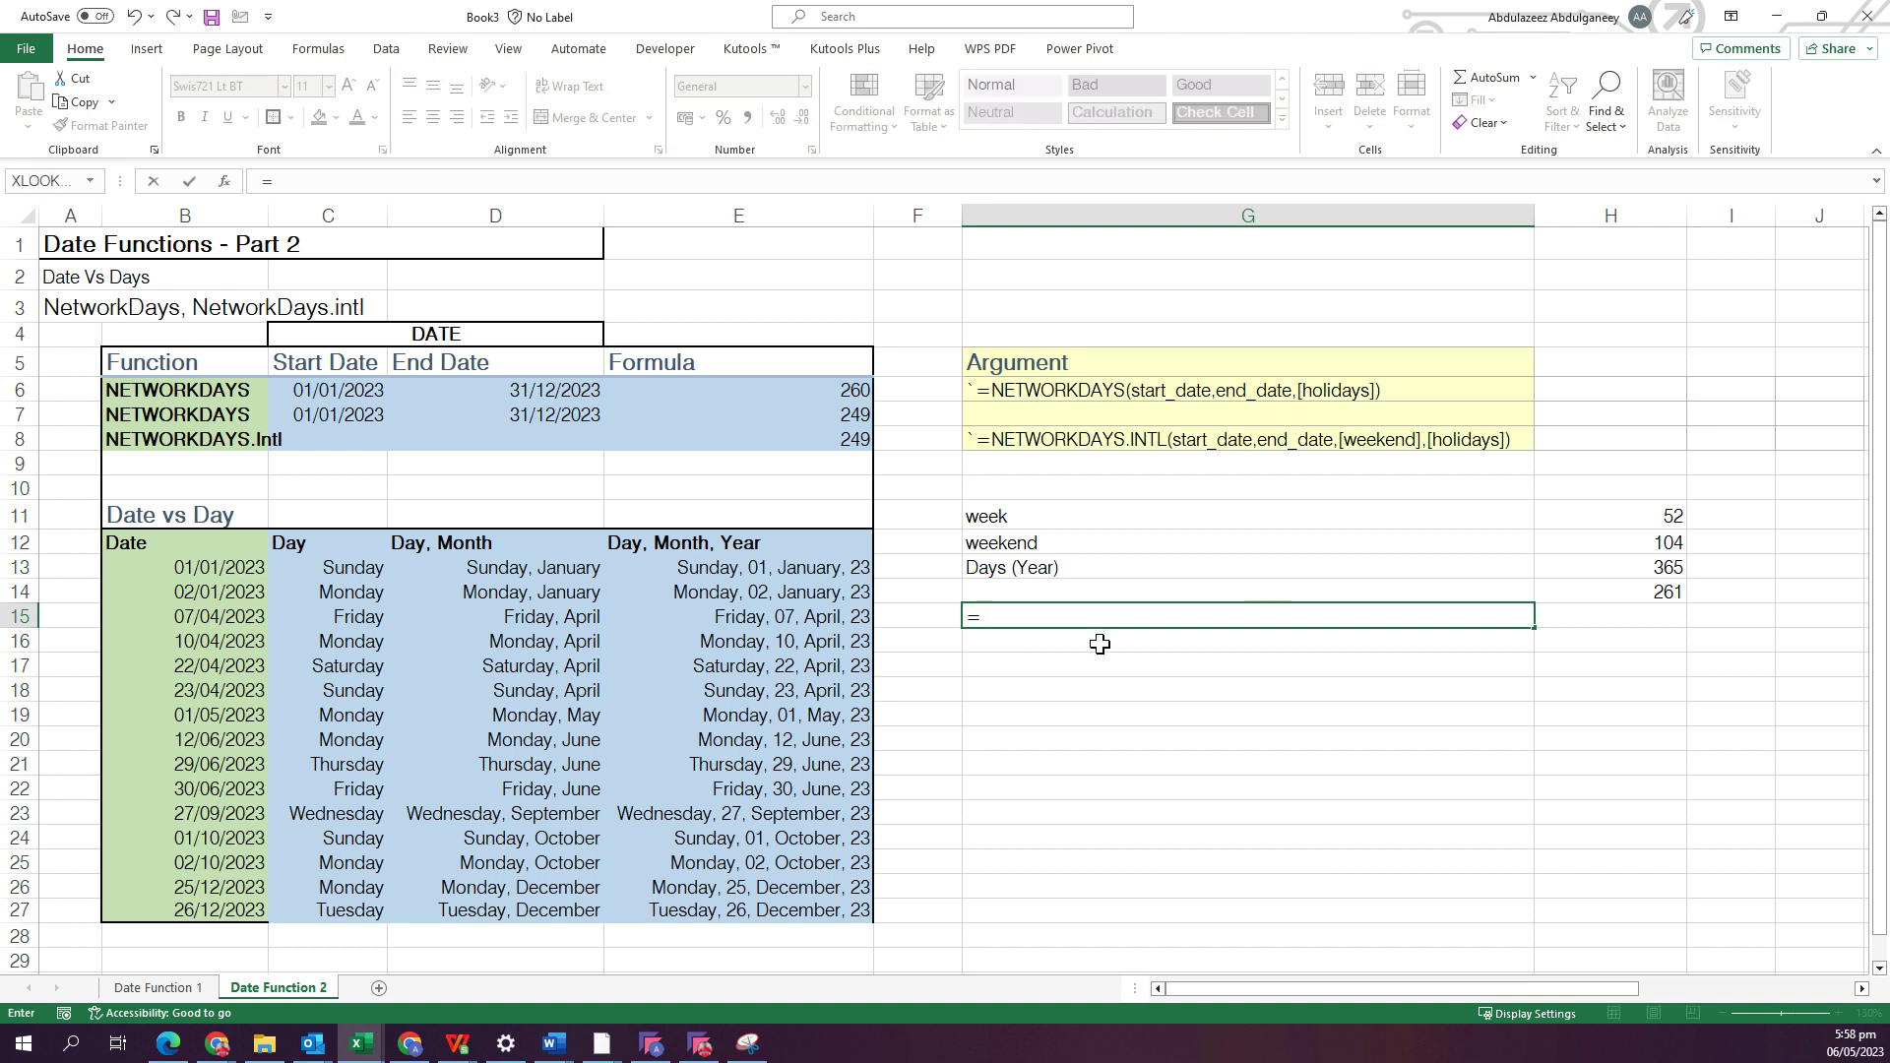
pyautogui.click(849, 437)
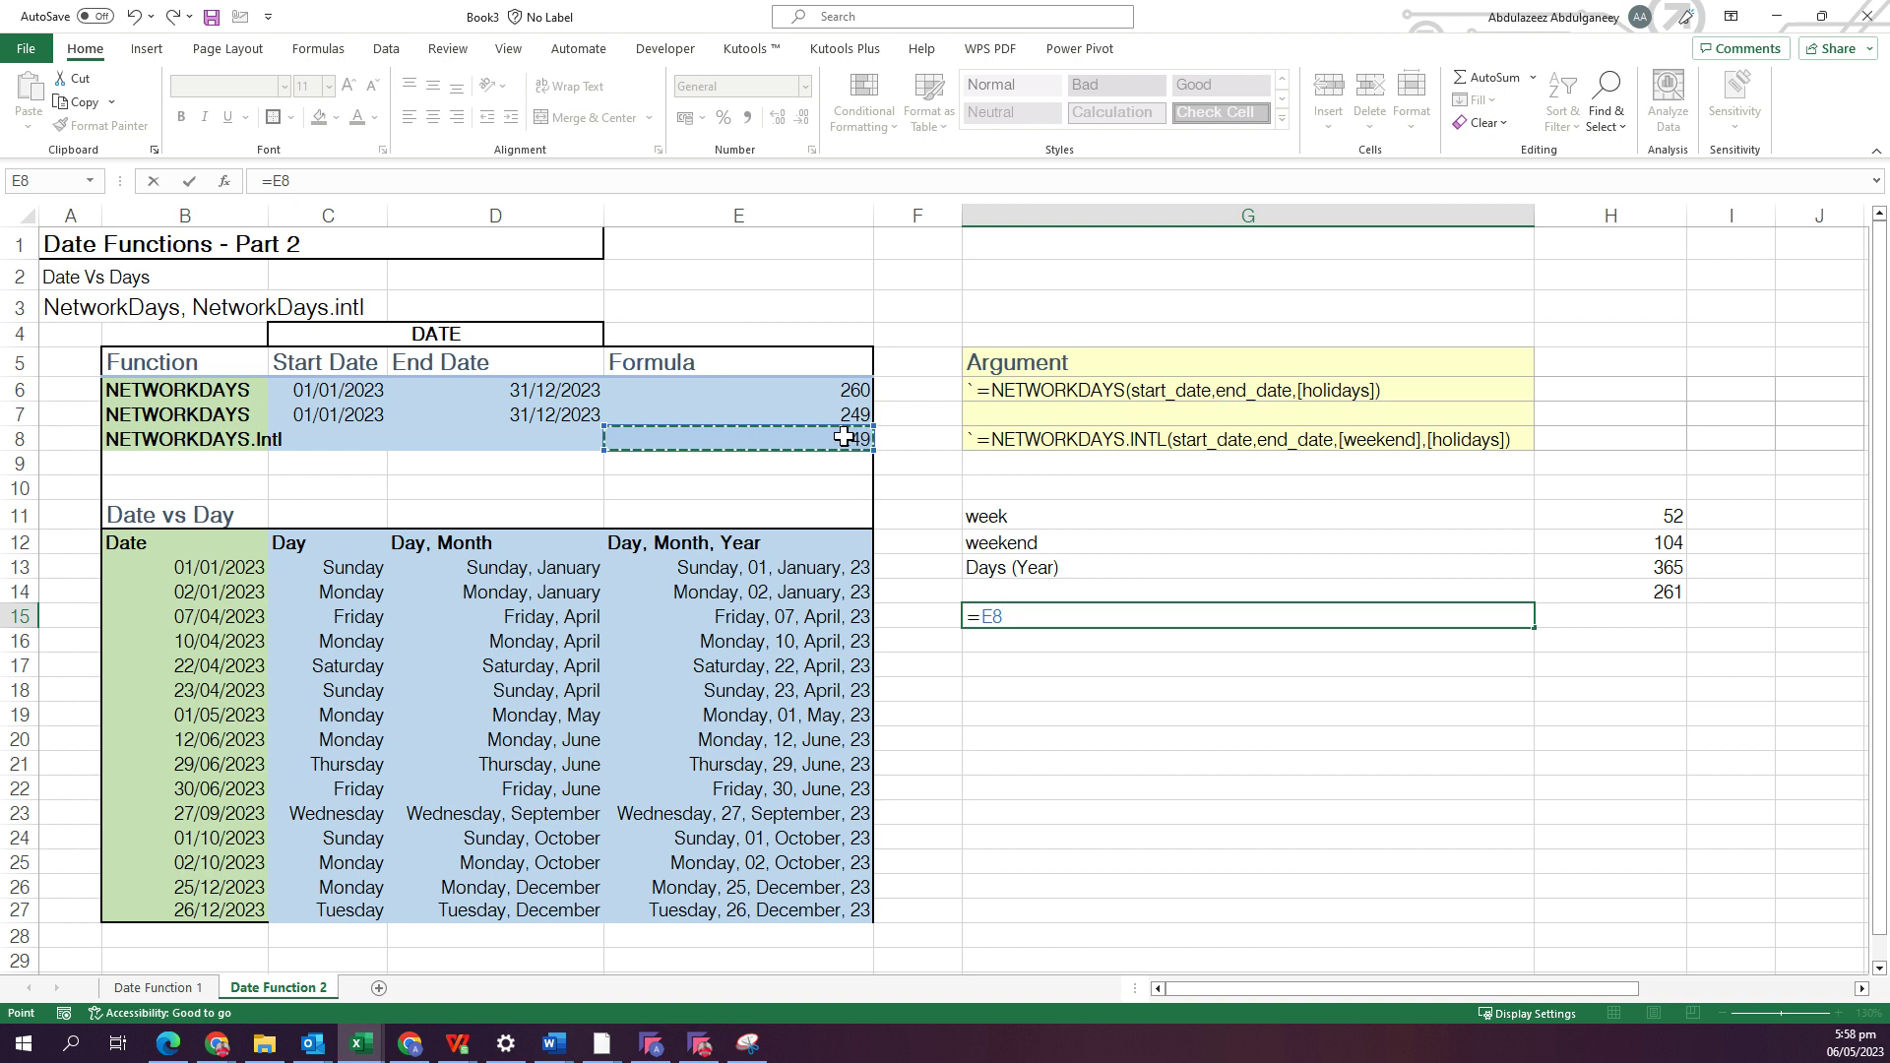
pyautogui.press('Escape')
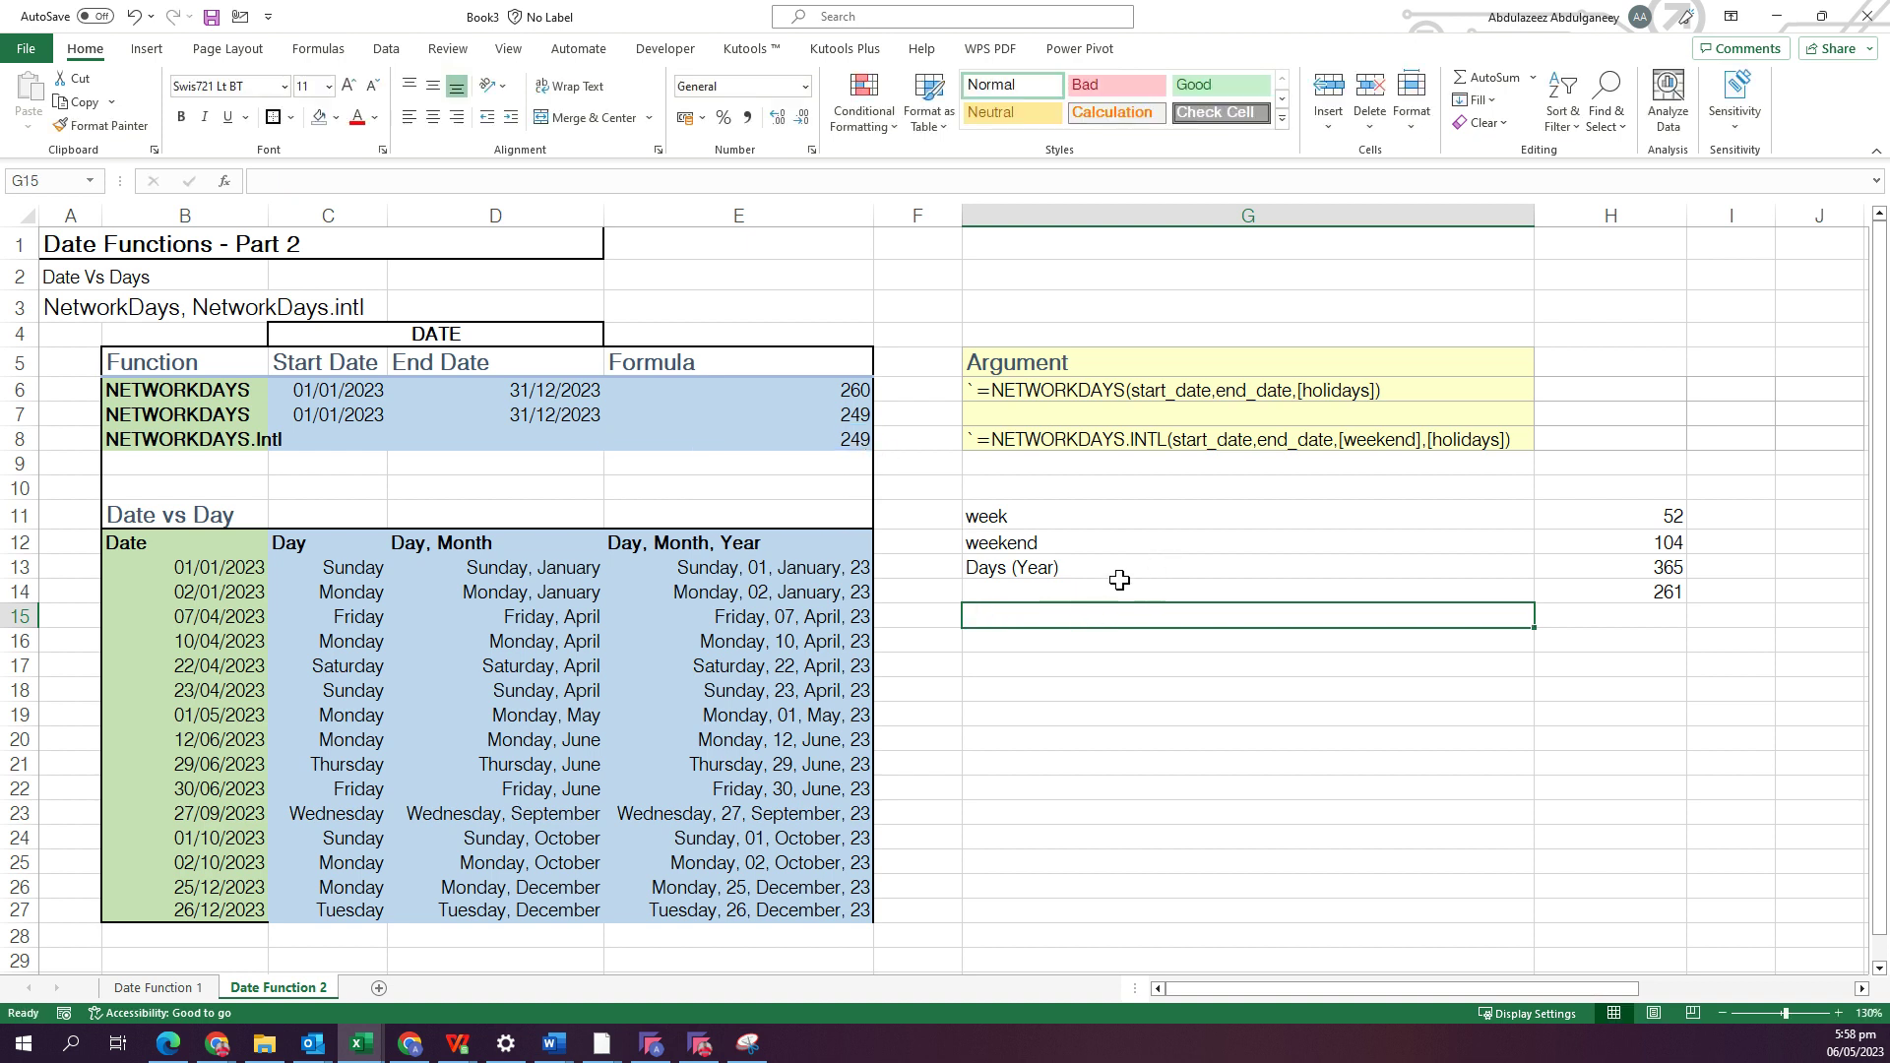
# Add the label "Annual leave" in G14 and overwrite H14 with the value 27.
pyautogui.click(1112, 588)
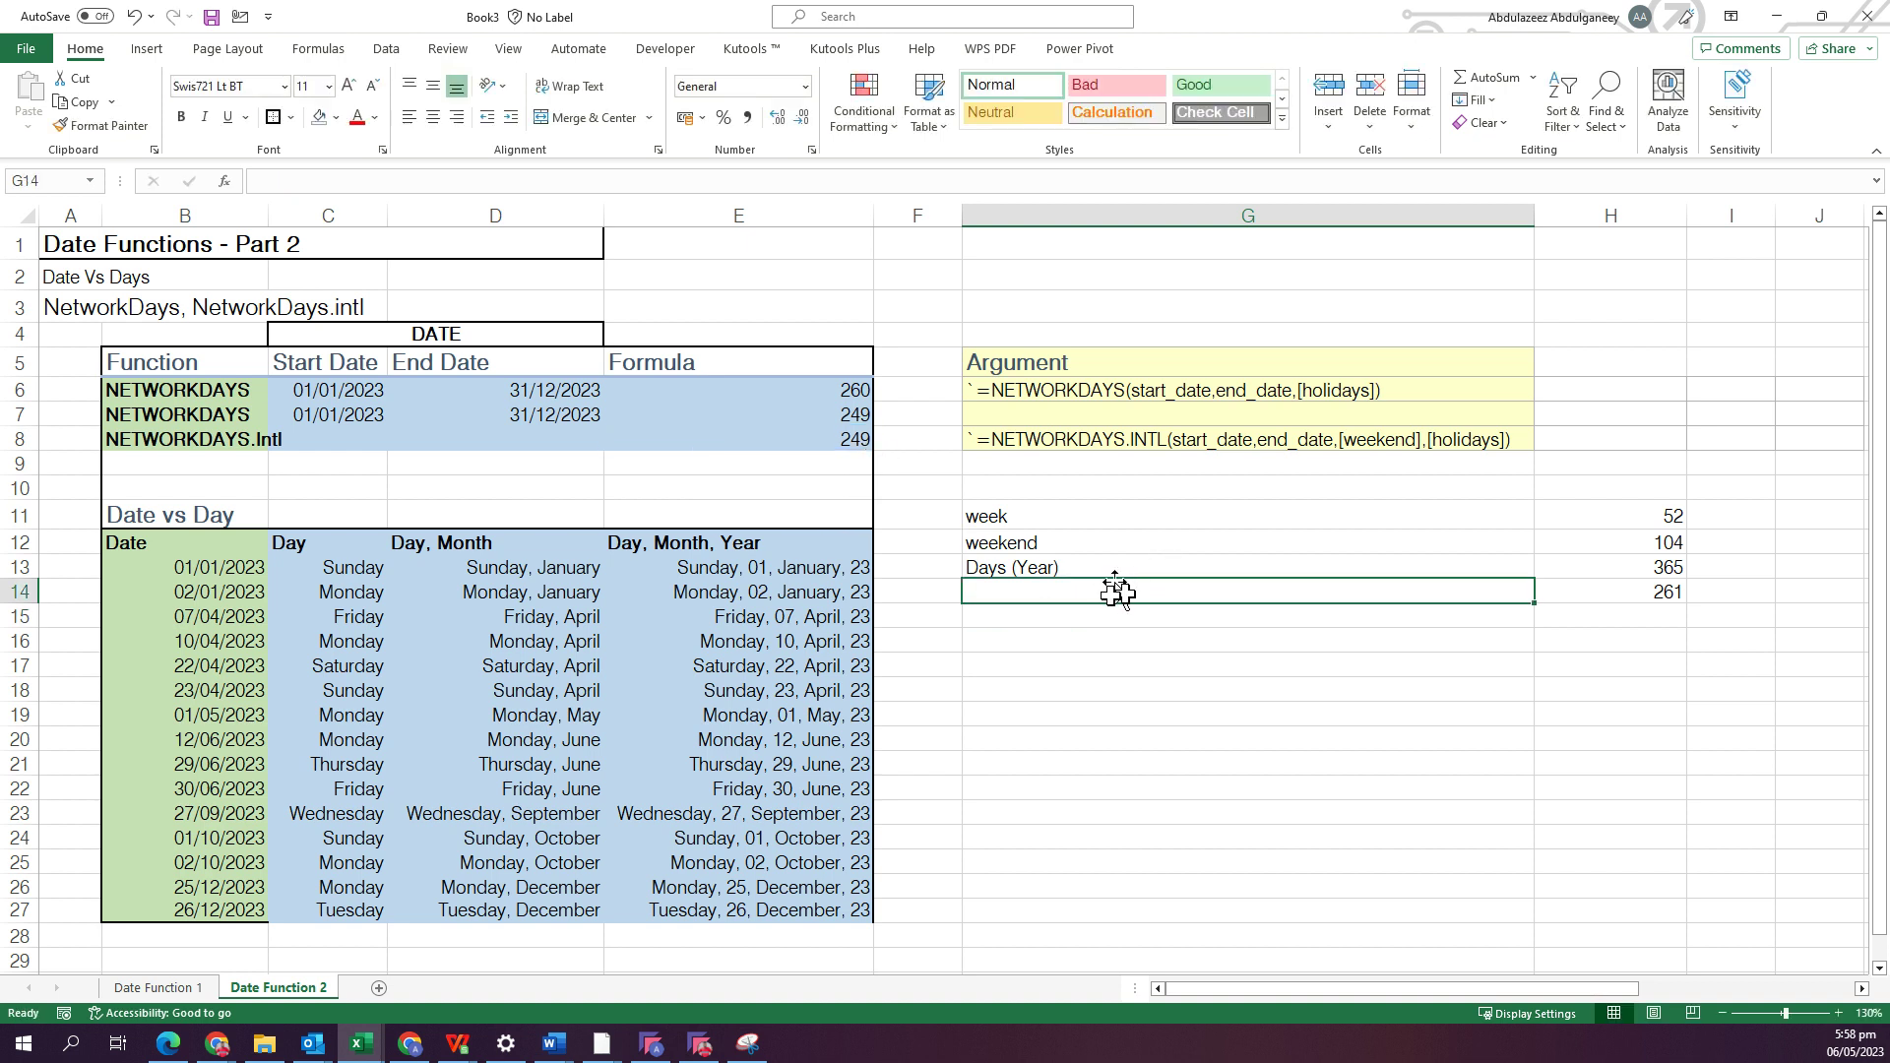
pyautogui.write('An')
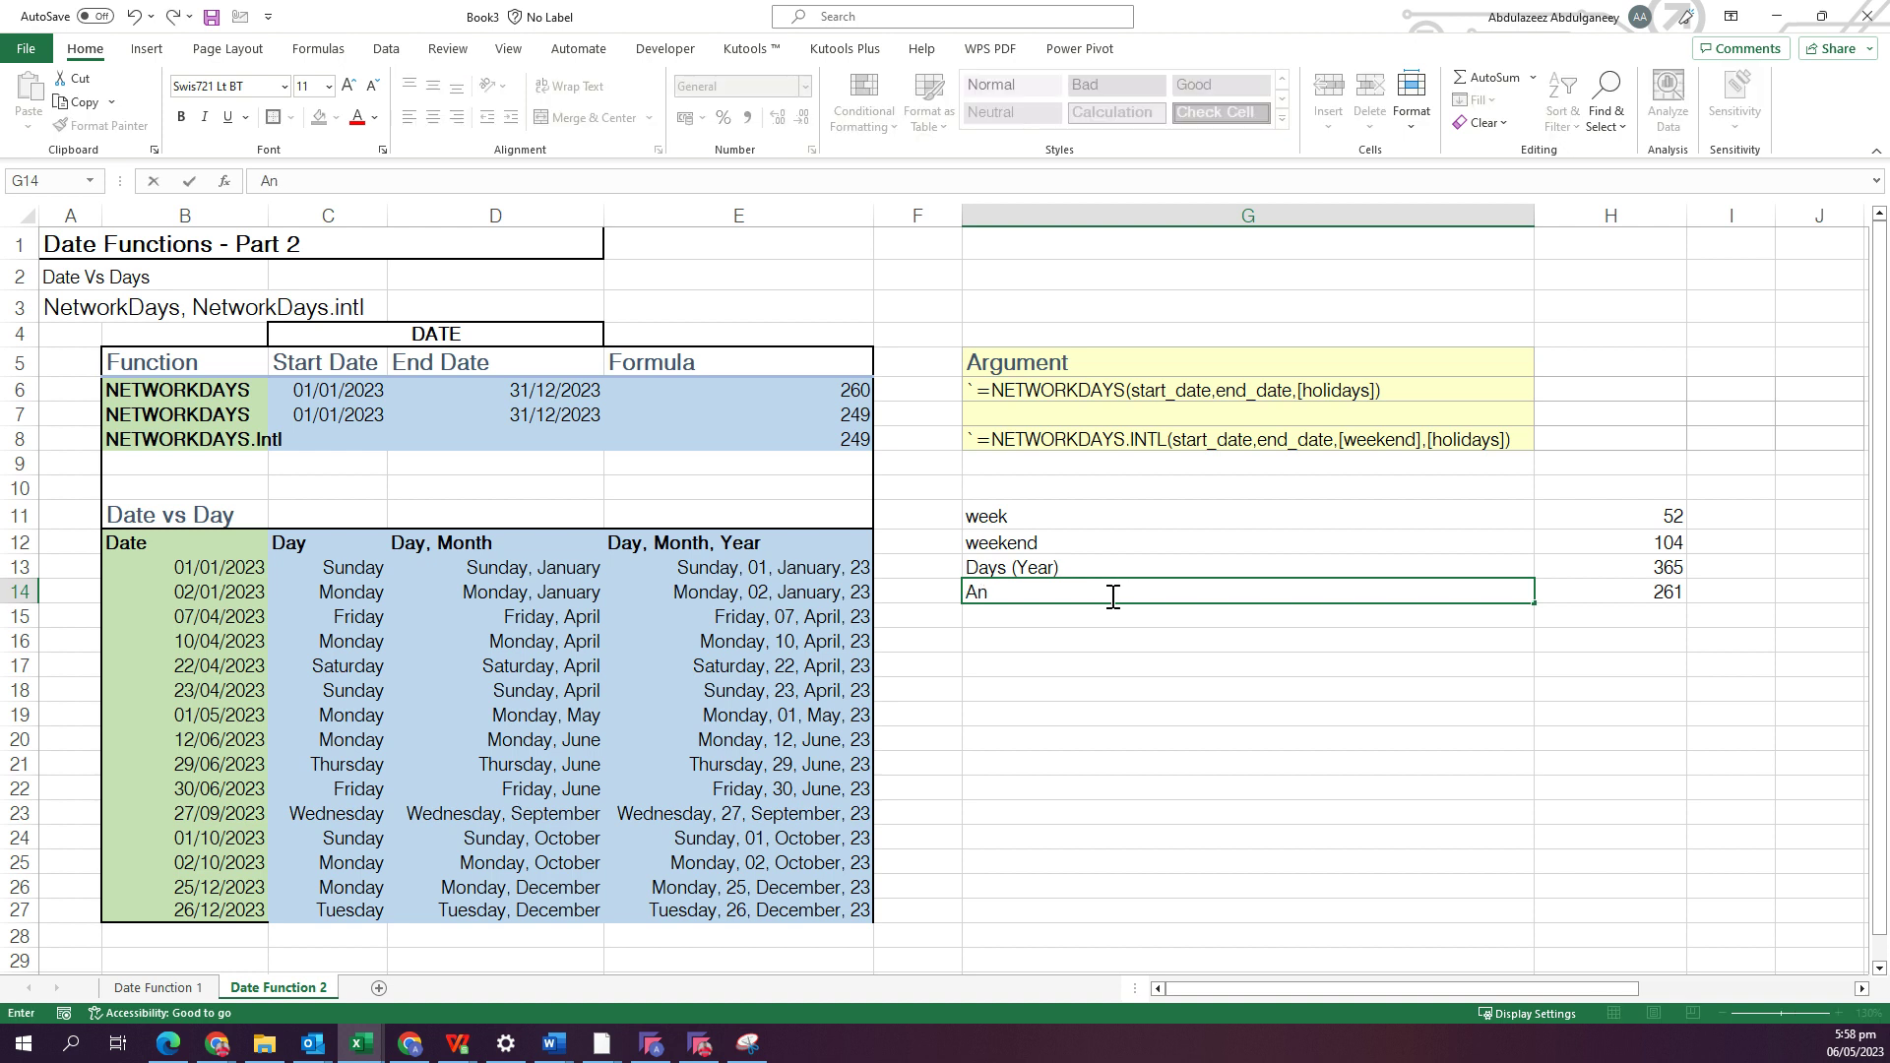
pyautogui.write('nual Ieave')
pyautogui.press('Tab')
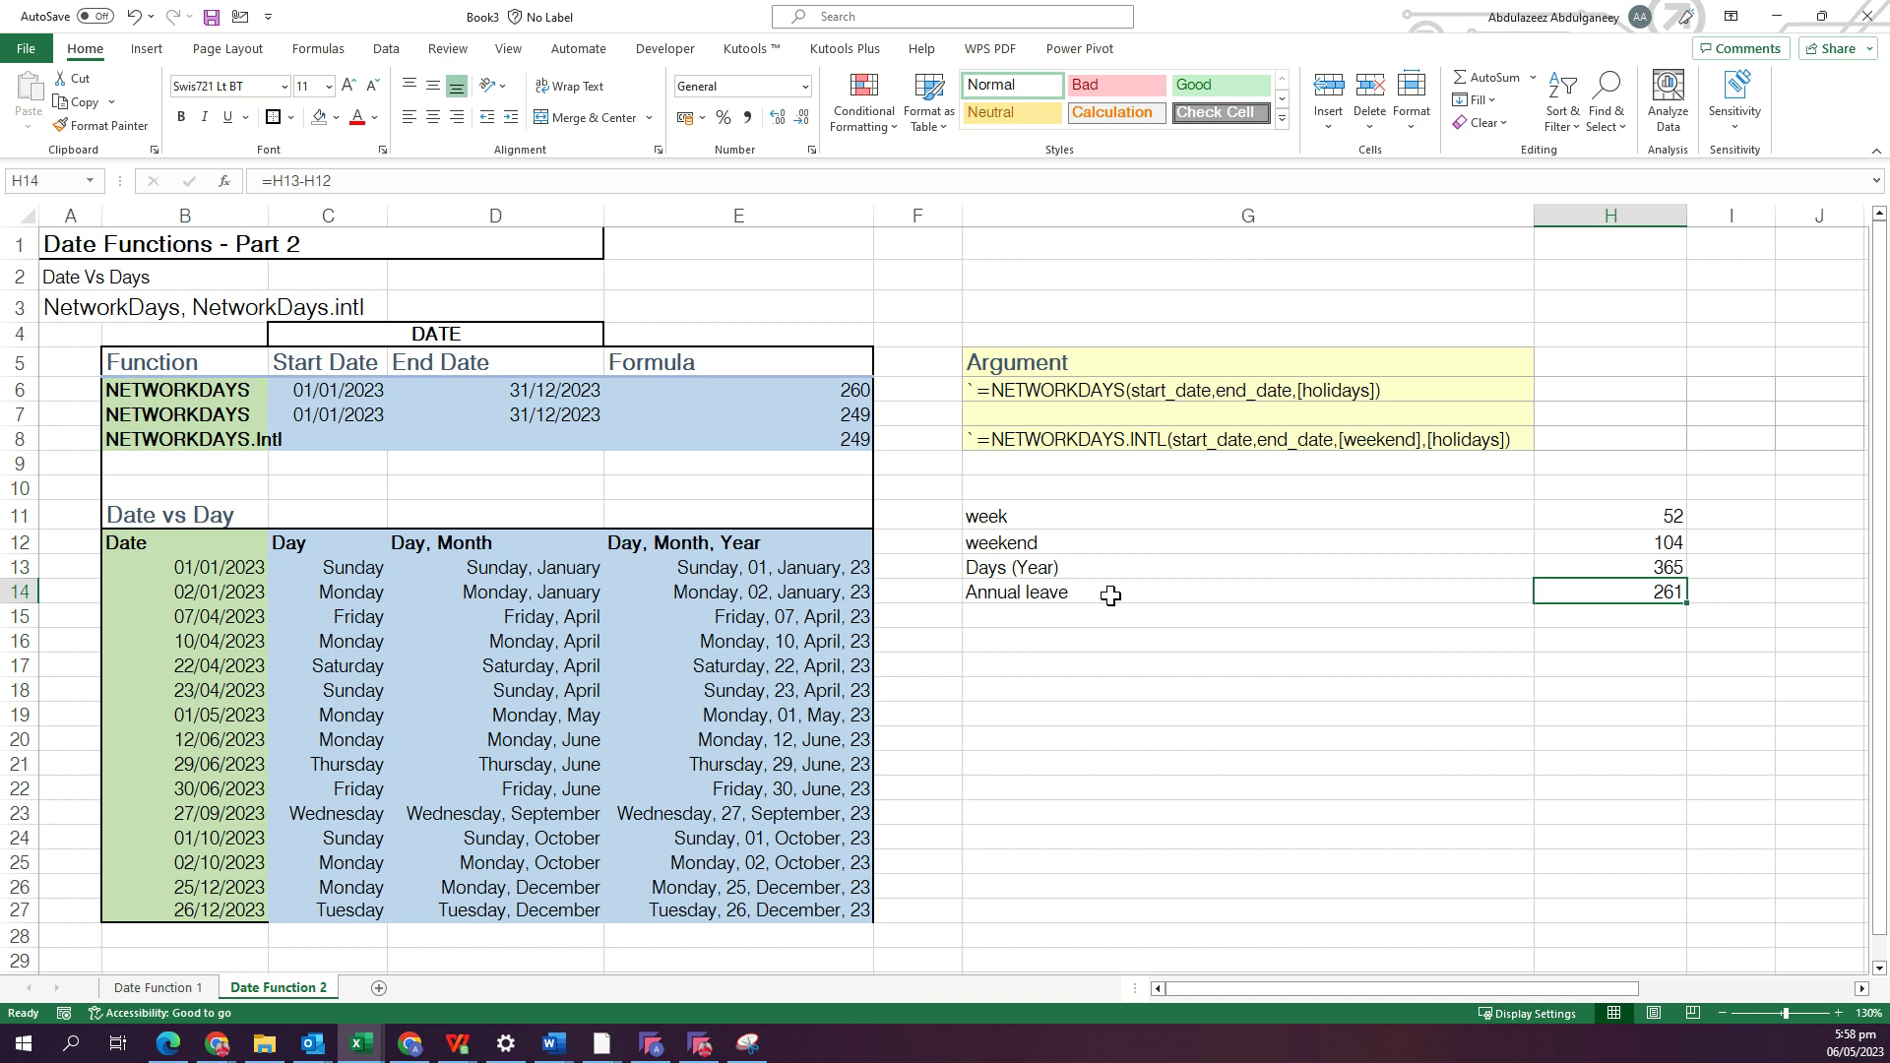
pyautogui.write('27')
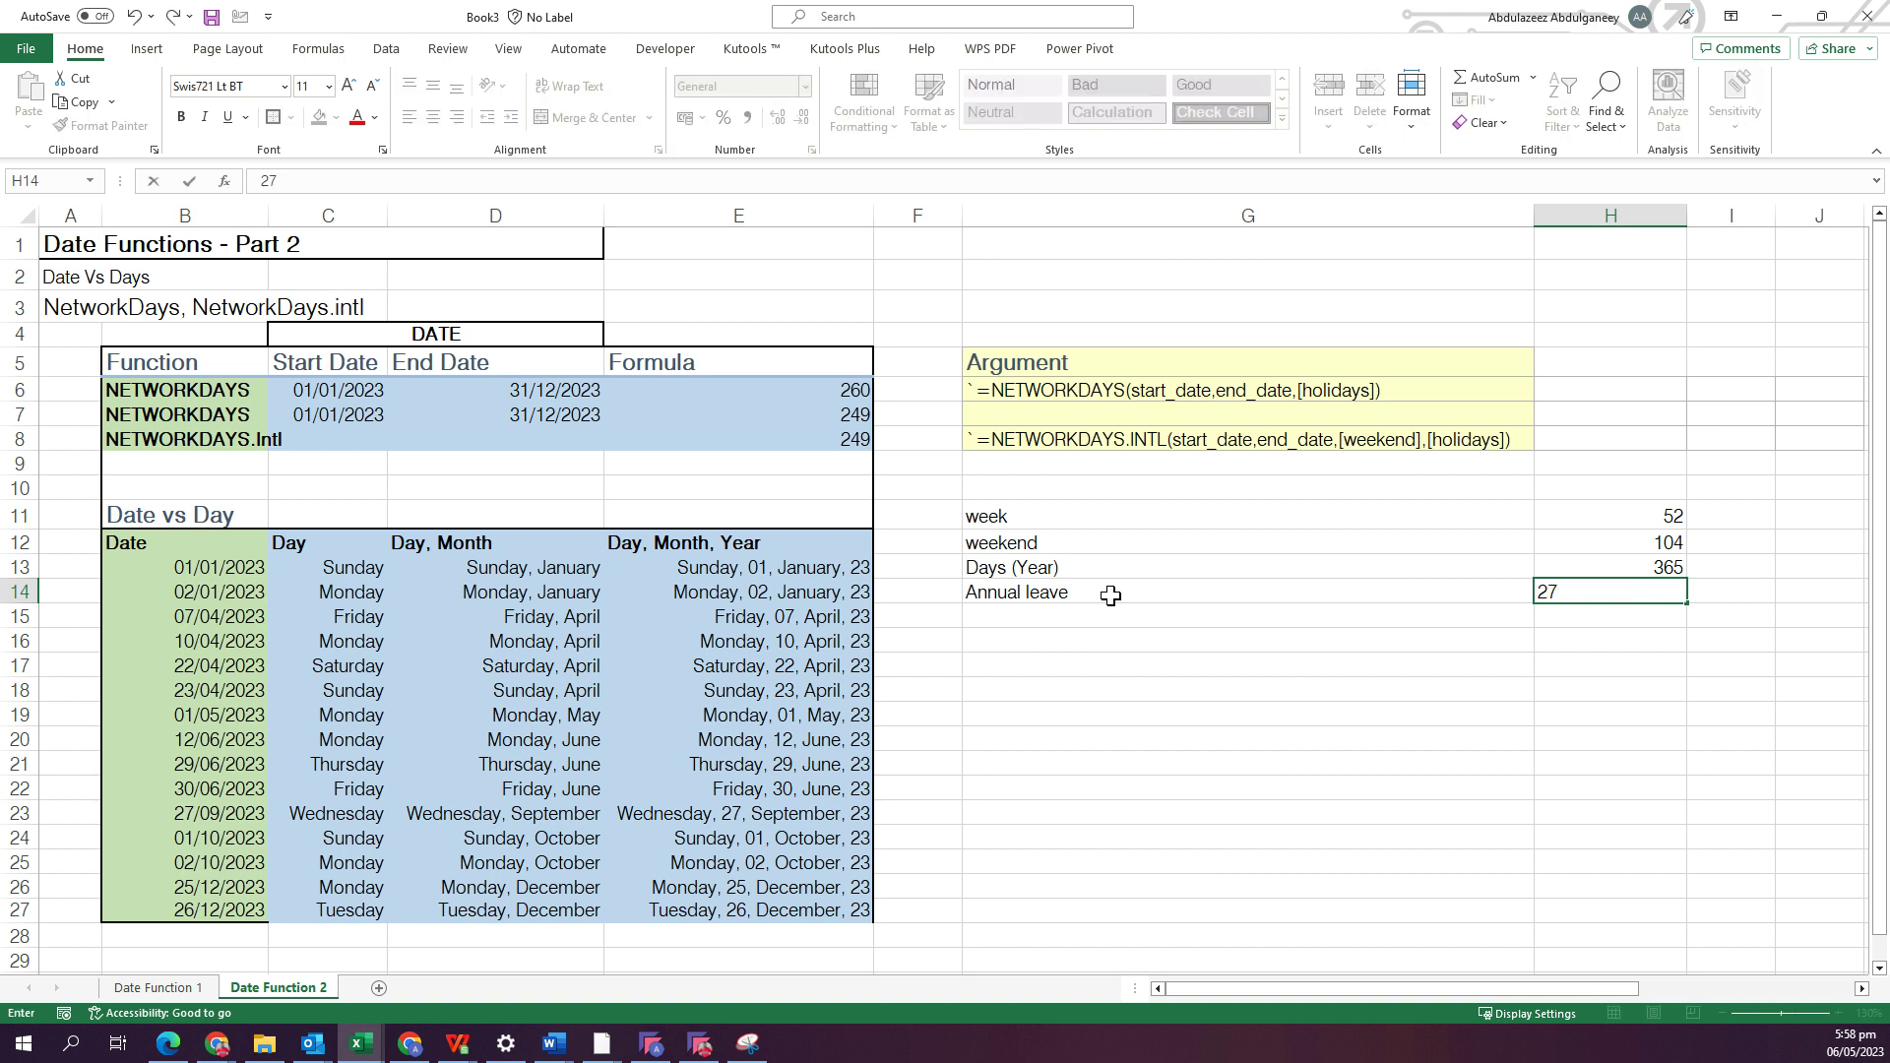
pyautogui.press('Return')
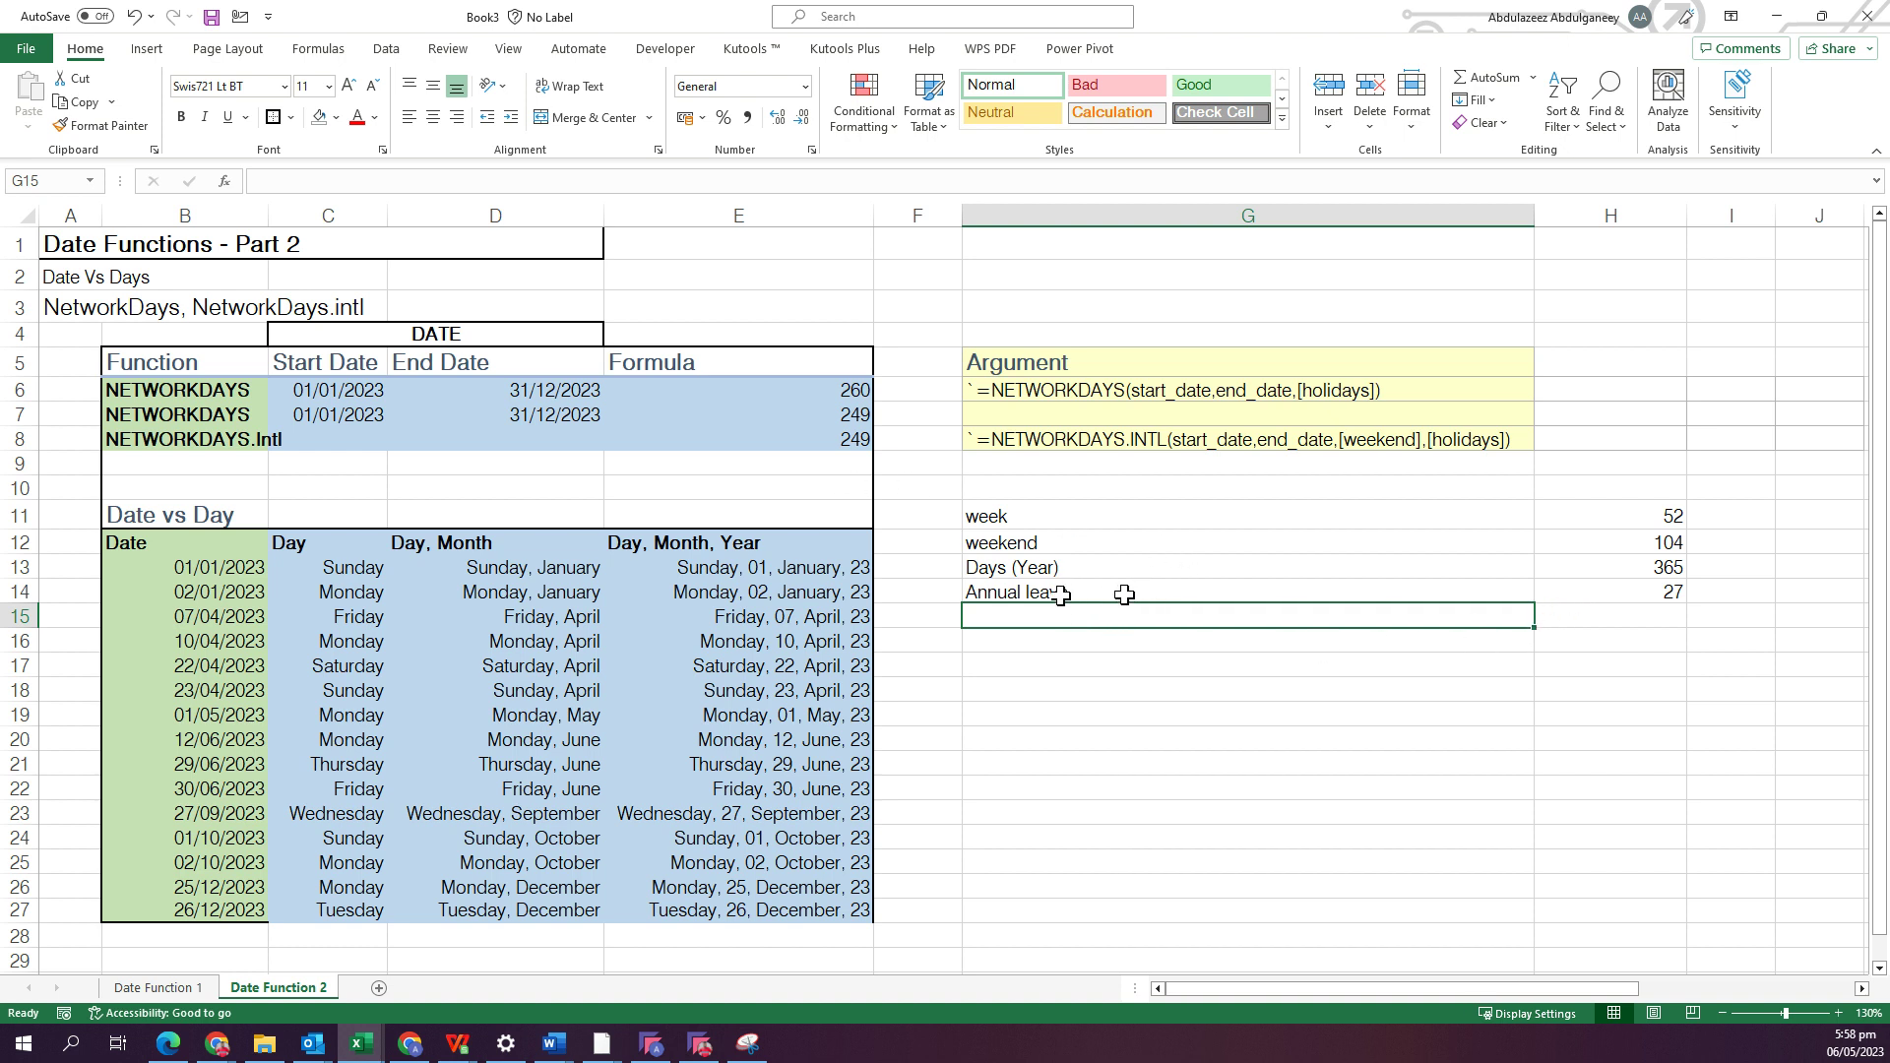
# Subtract the annual leave from the NETWORKDAYS.INTL result in H15 with the formula =E8-H14.
pyautogui.click(1650, 617)
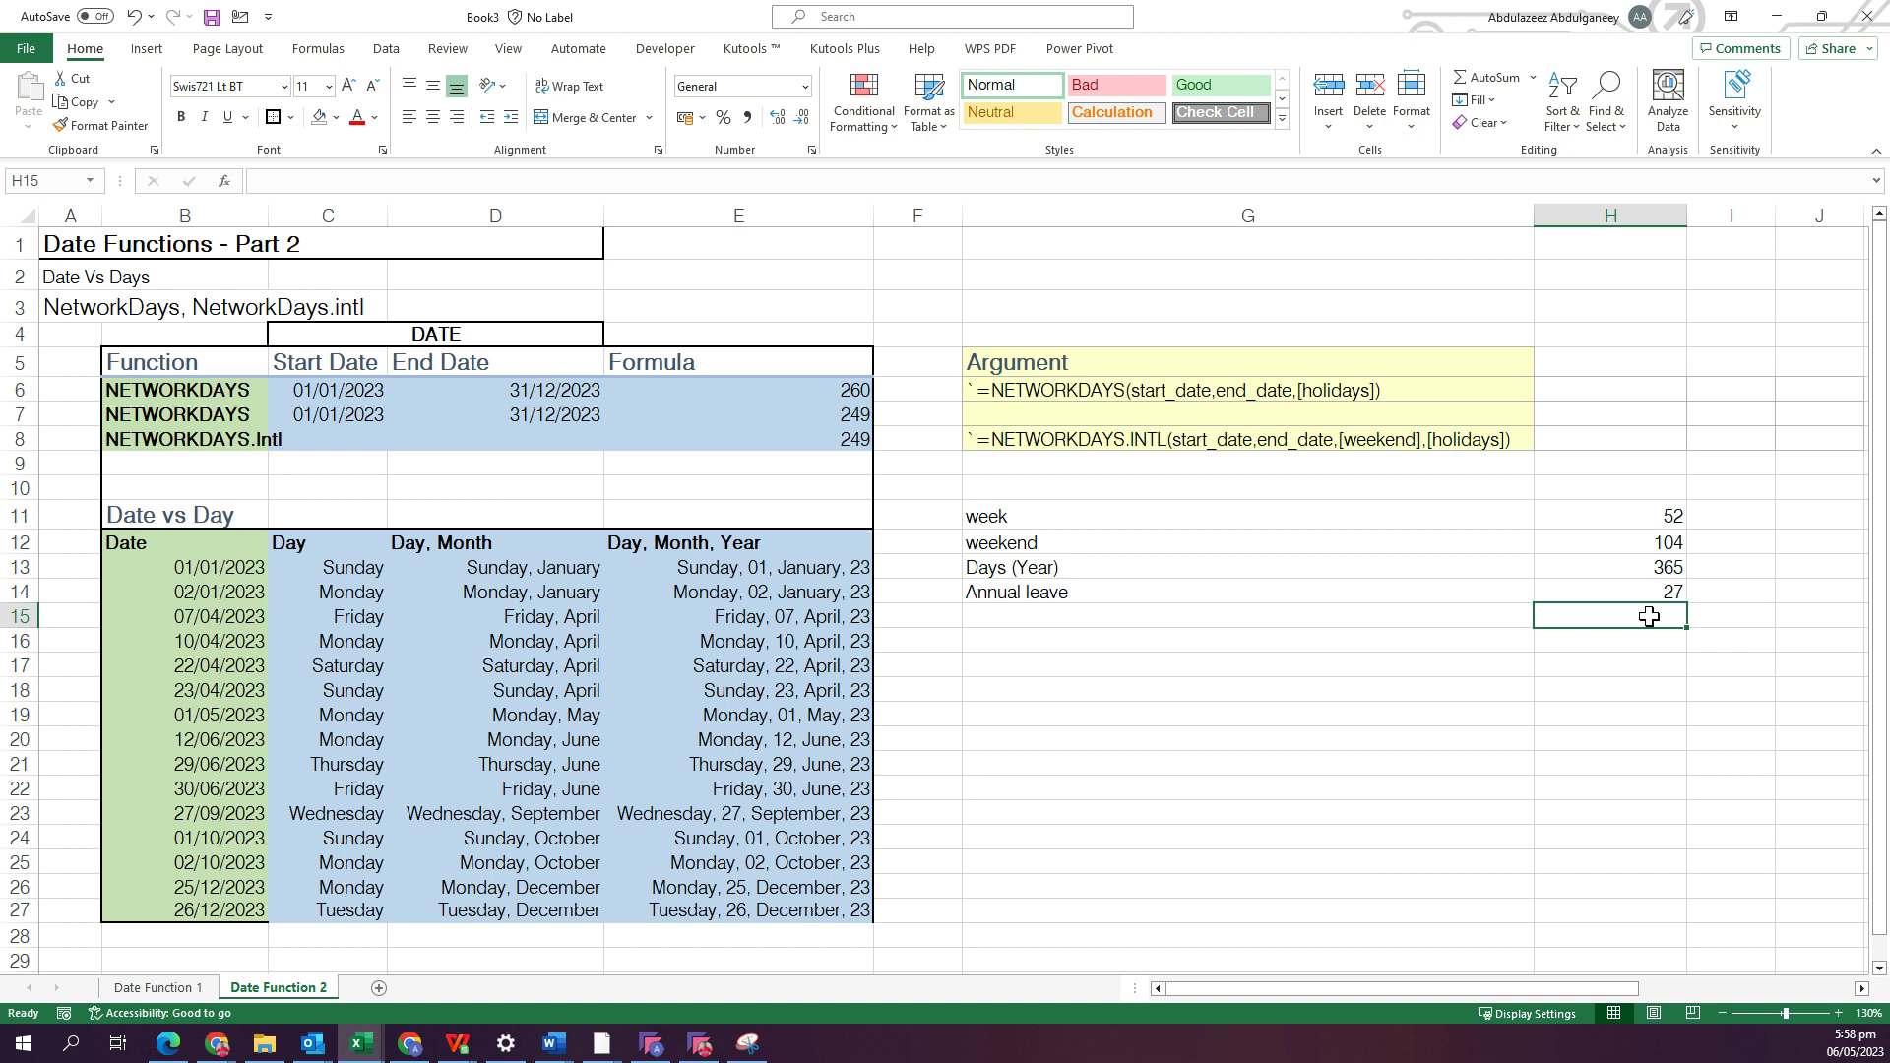
pyautogui.write('=')
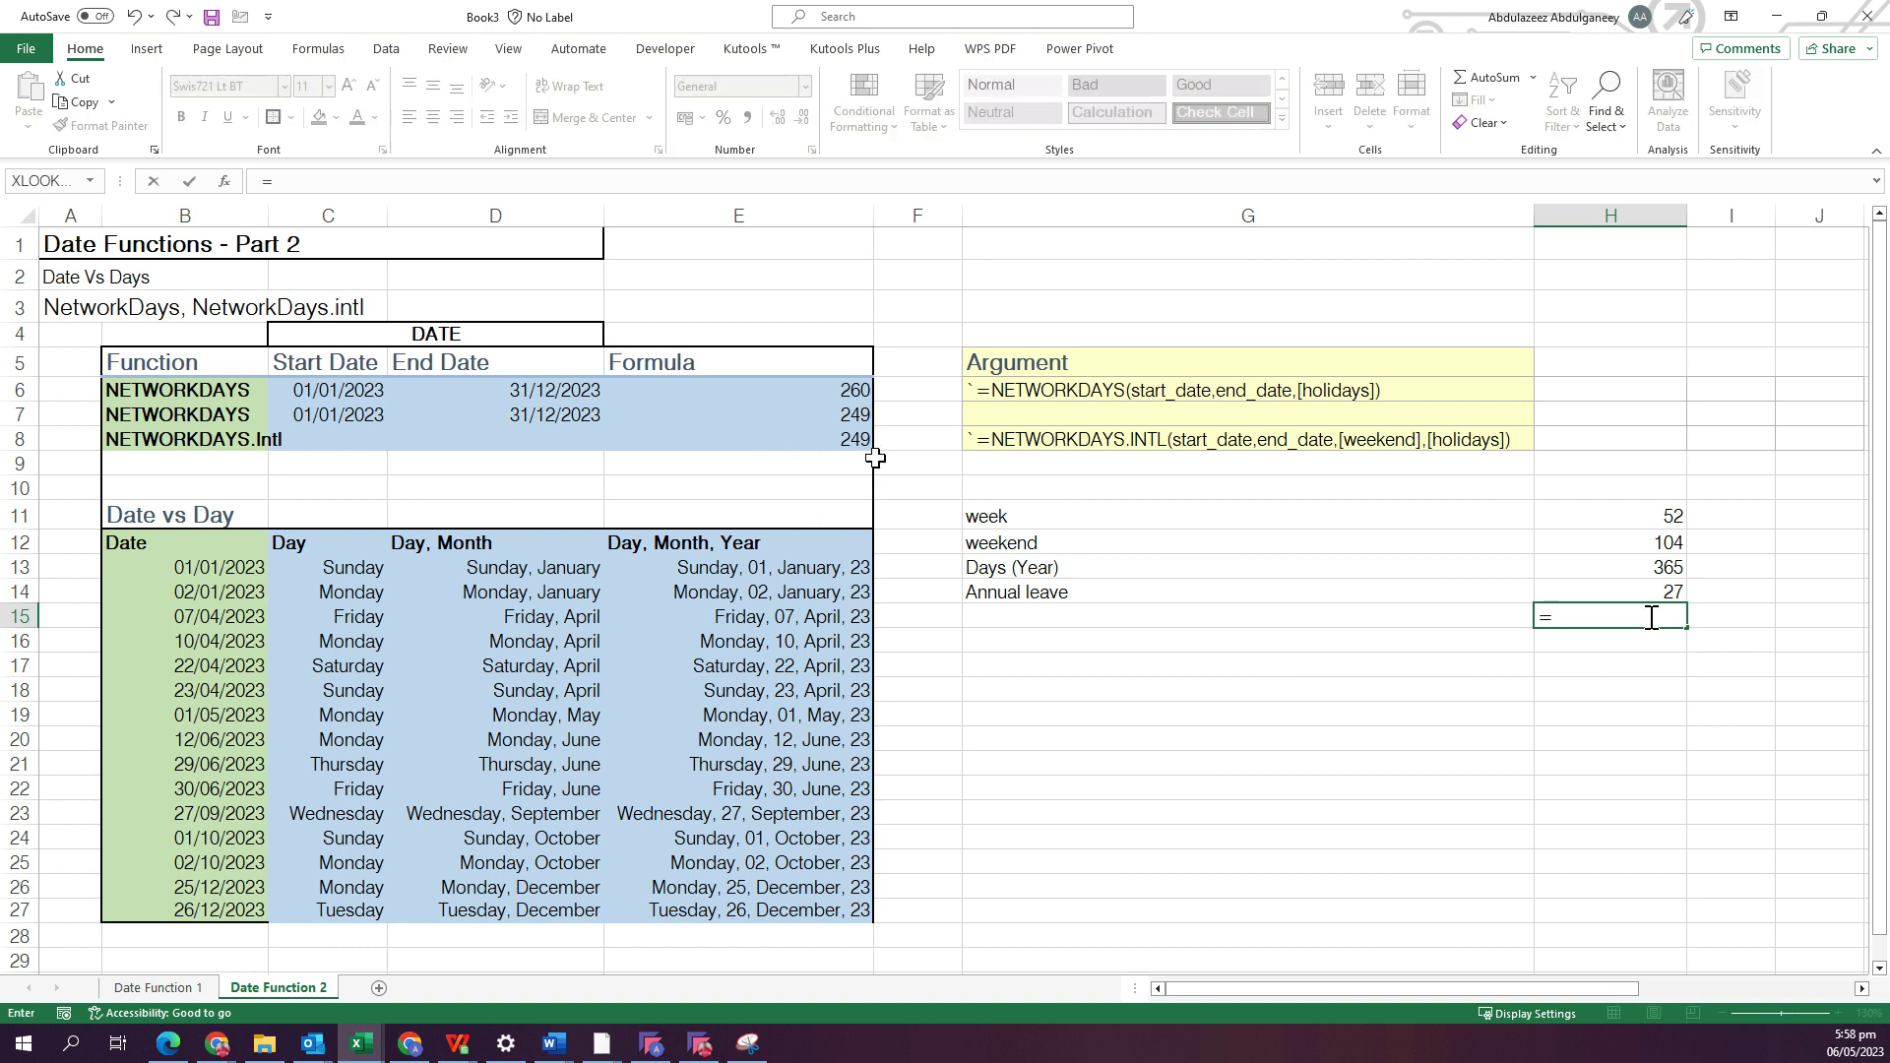
pyautogui.click(862, 441)
pyautogui.write('-')
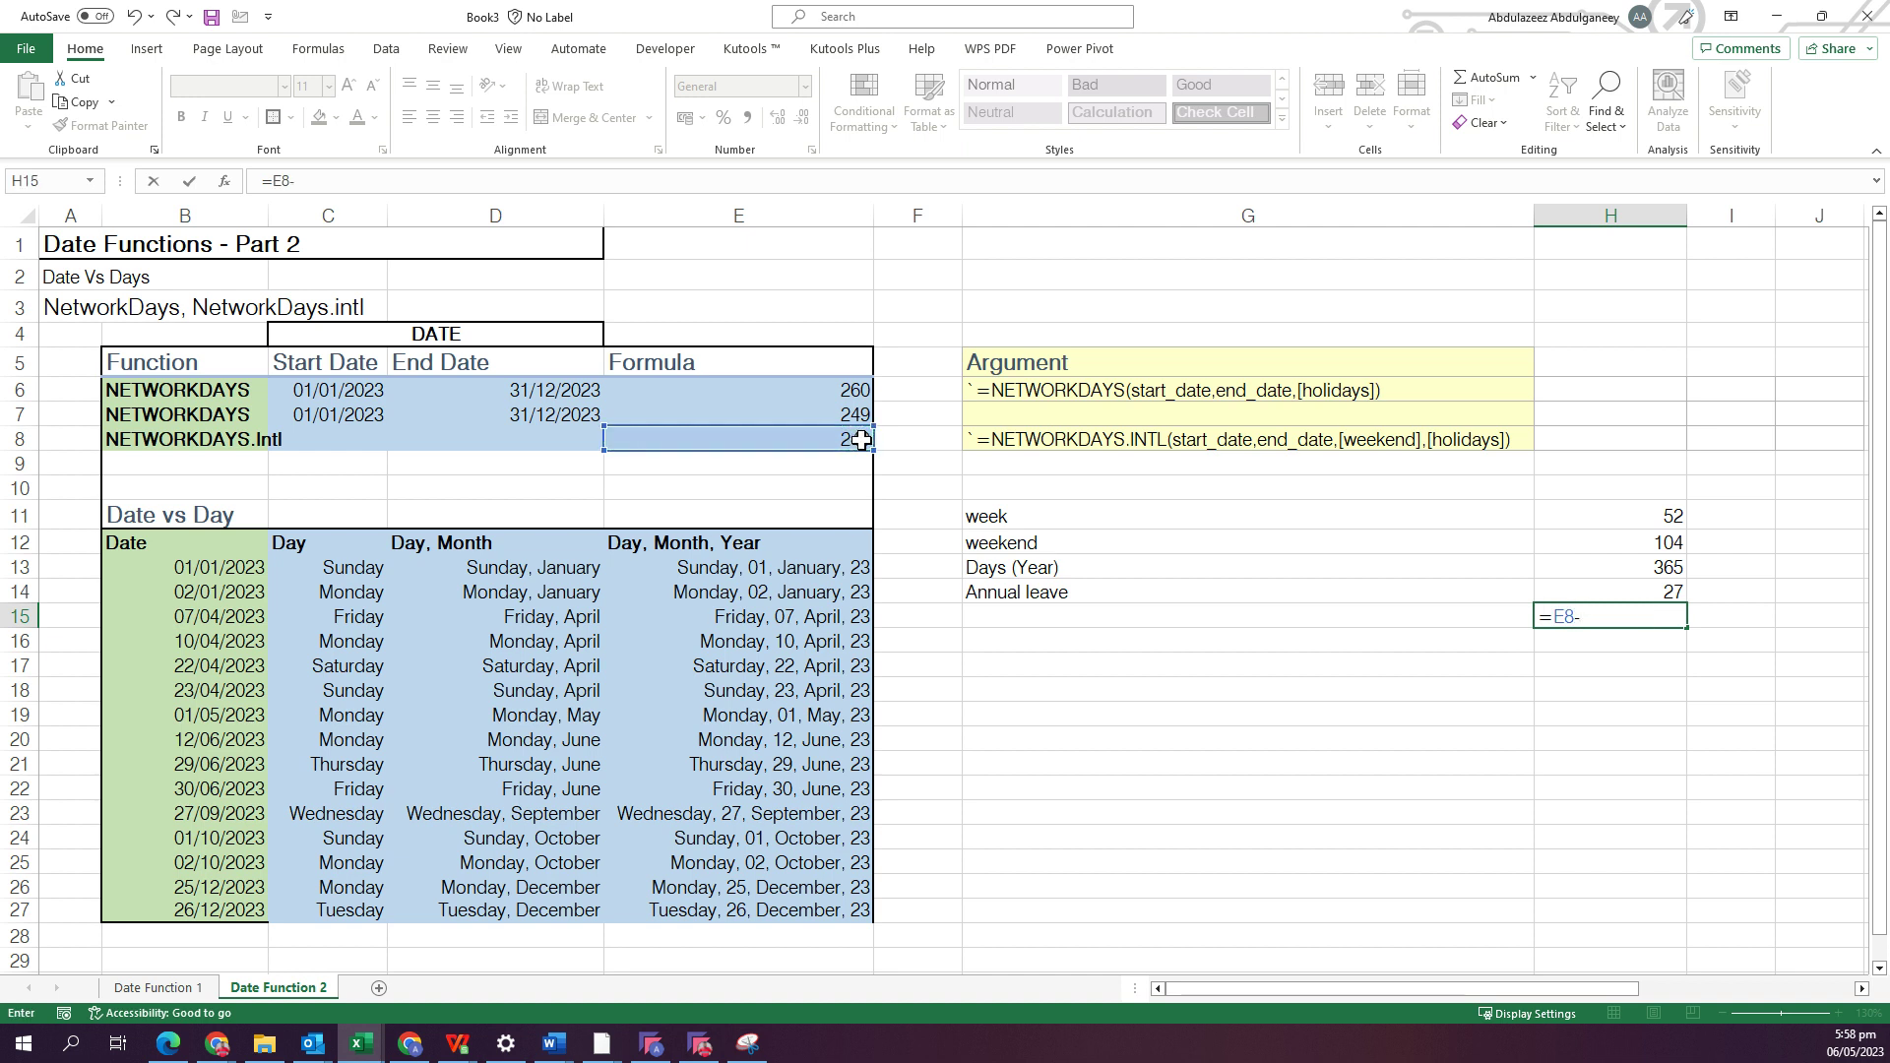
pyautogui.click(1583, 588)
pyautogui.hotkey('ctrl', 'Return')
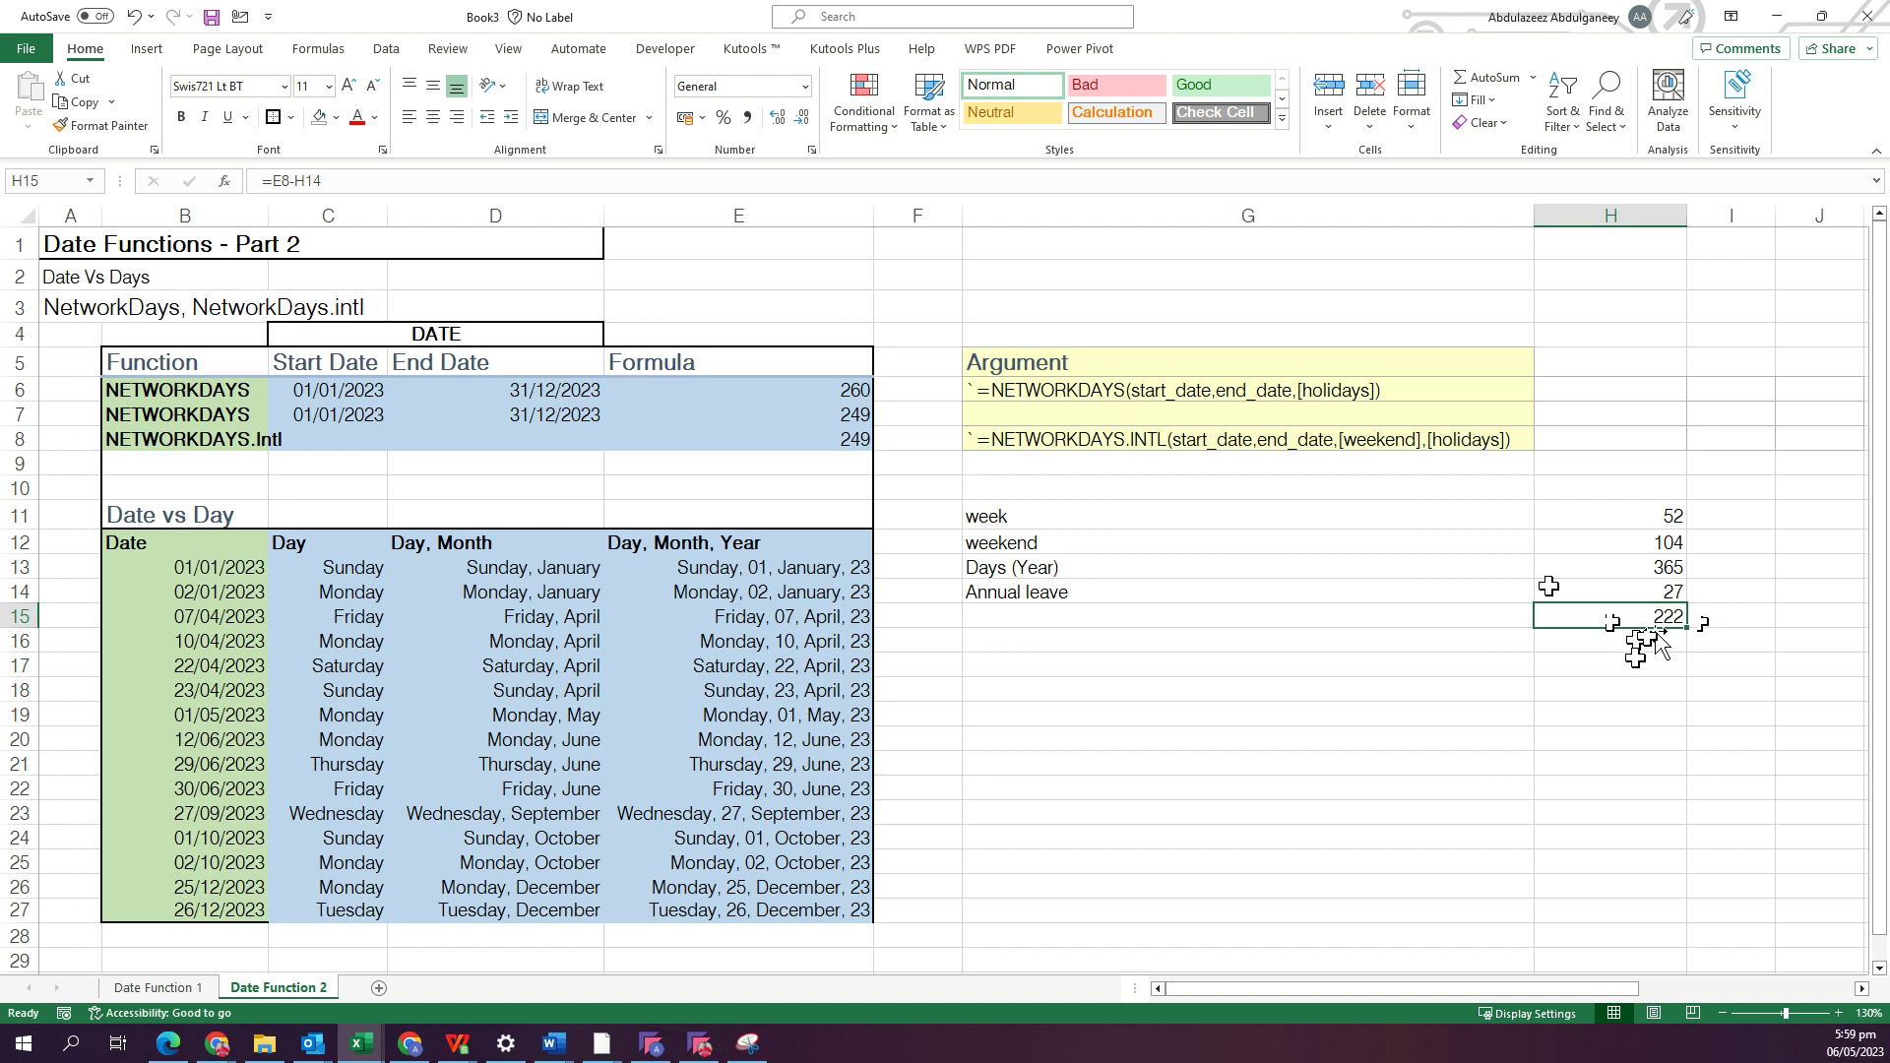
# Calculate the average working days per month in H16 with the formula =H15/12.
pyautogui.click(1631, 644)
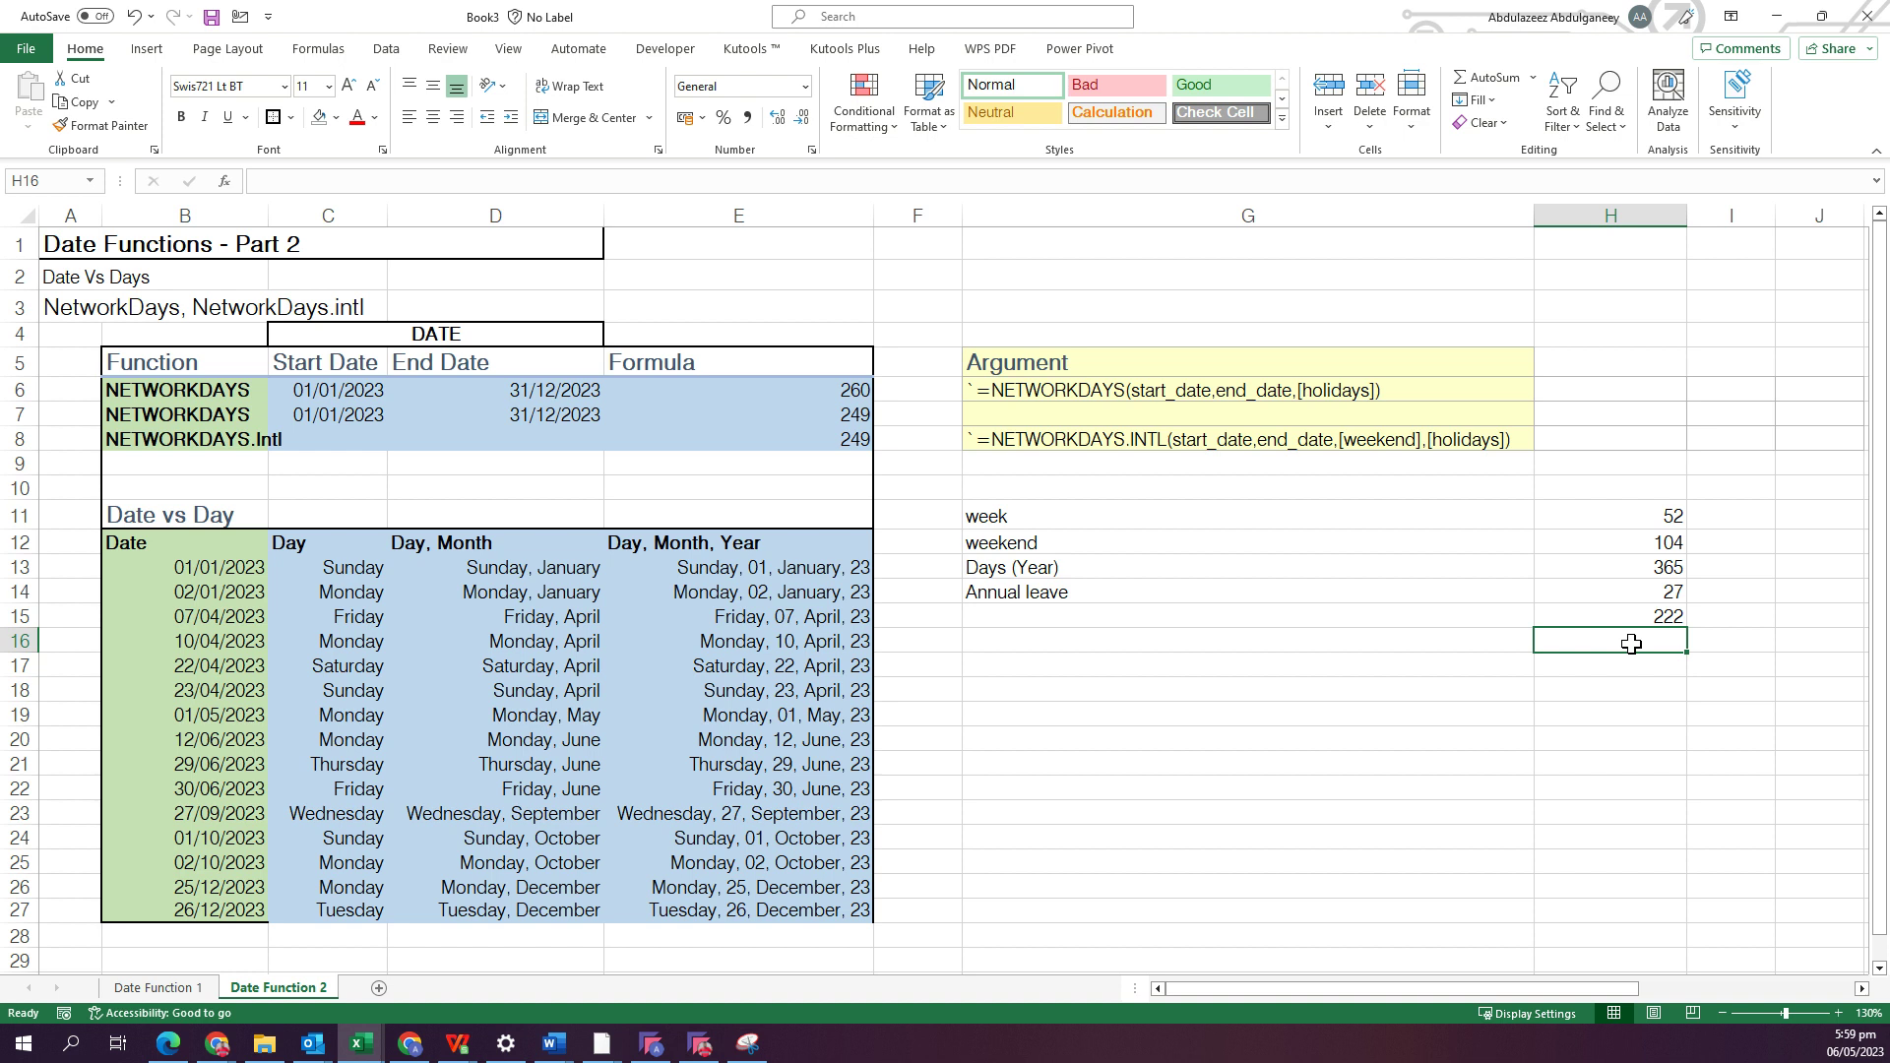
pyautogui.write('=')
pyautogui.press('Up')
pyautogui.write('/12')
pyautogui.hotkey('ctrl', 'Return')
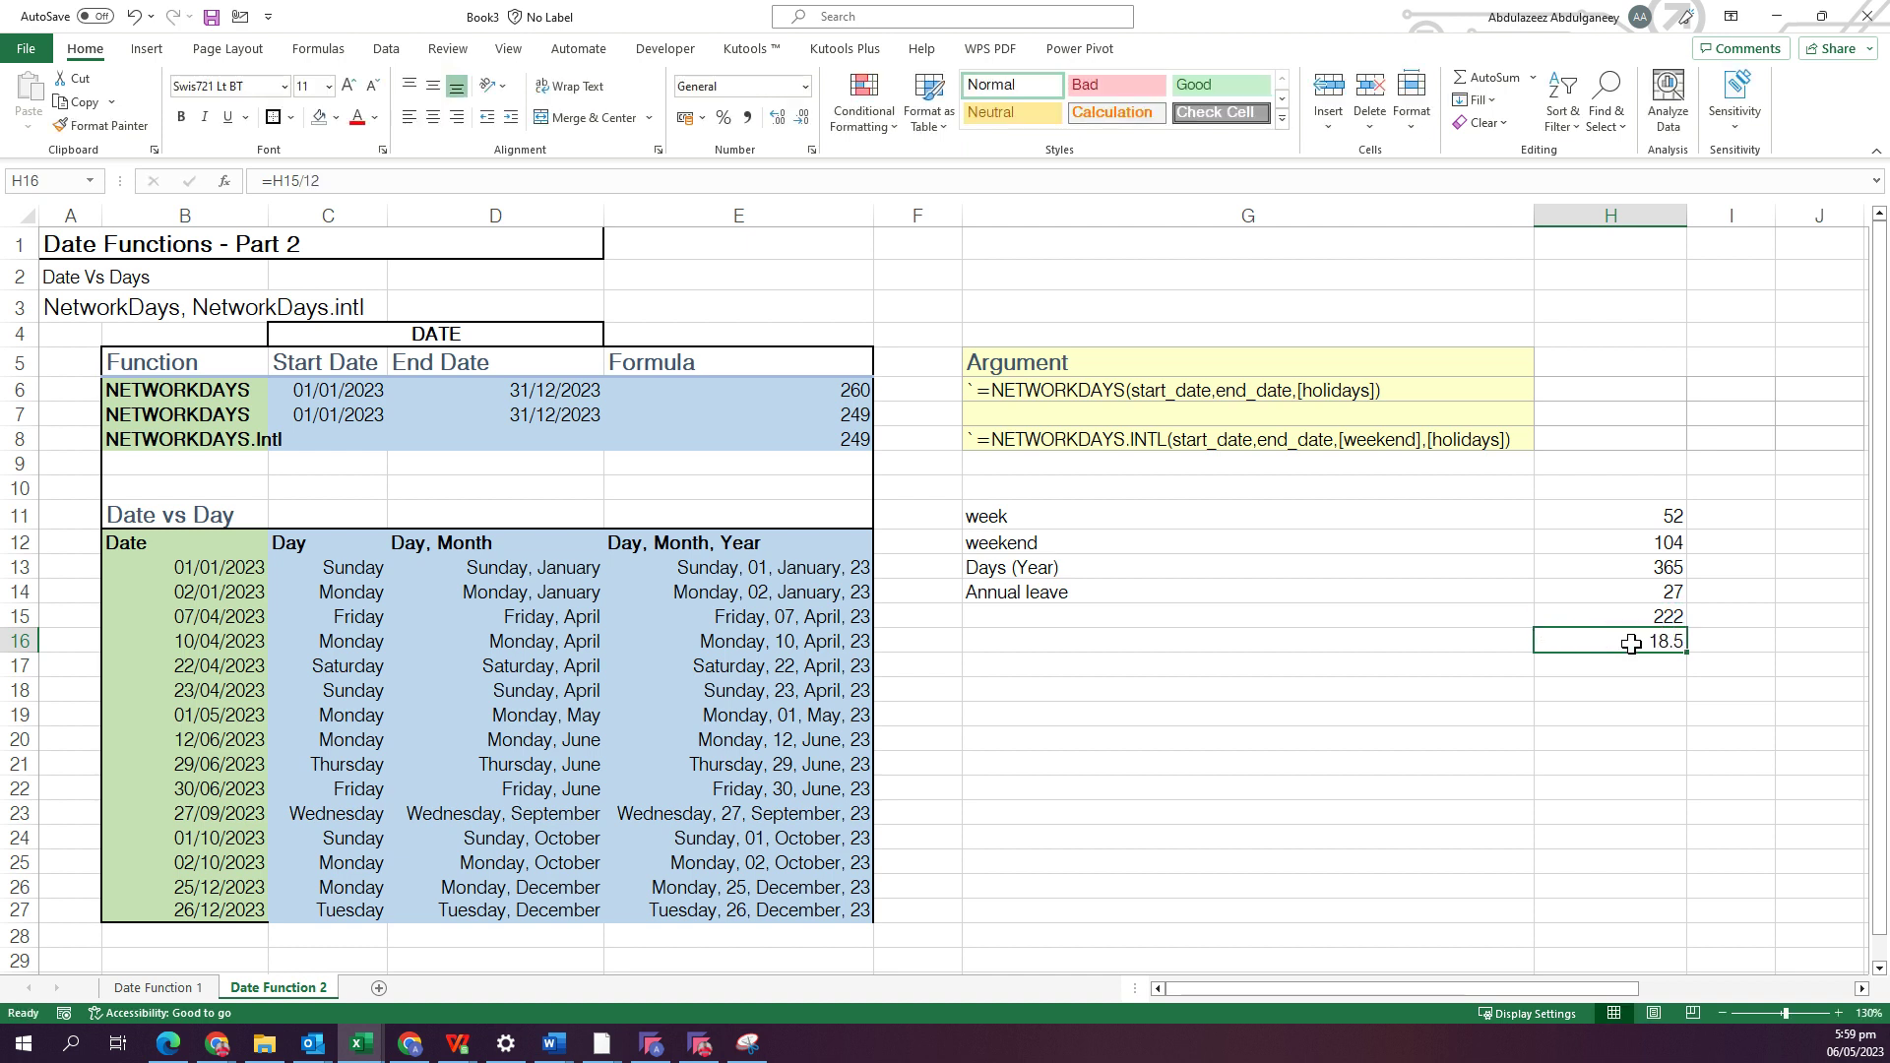